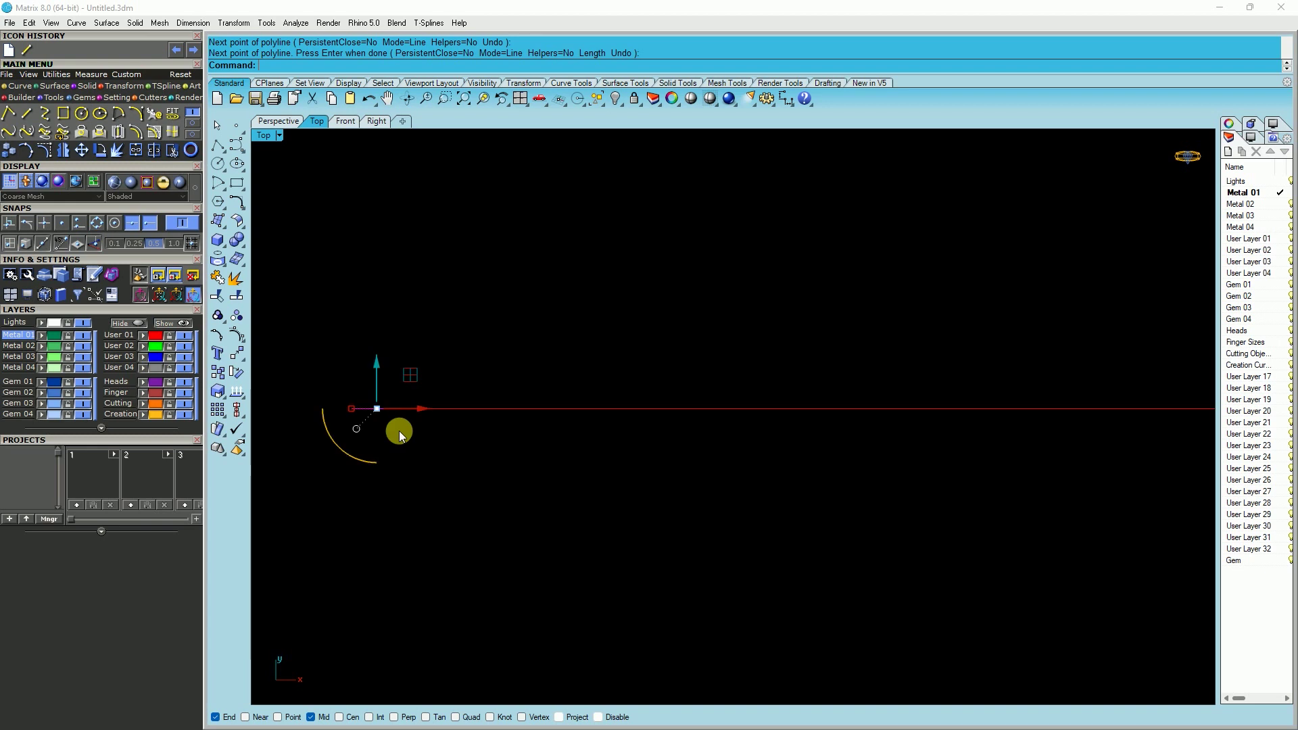
# Draw a vertical polyline rising straight up from the horizontal curve's end.
pyautogui.click(143, 358)
pyautogui.click(363, 308)
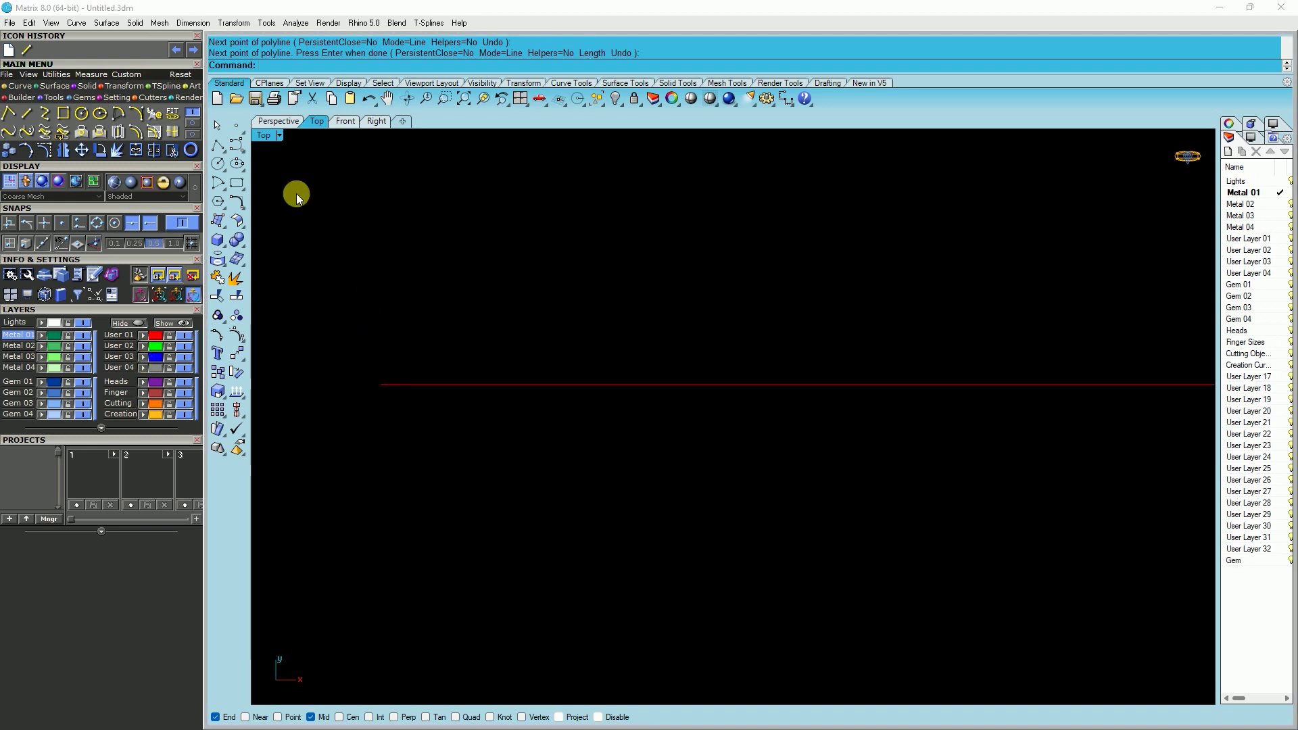
pyautogui.click(218, 146)
pyautogui.click(423, 385)
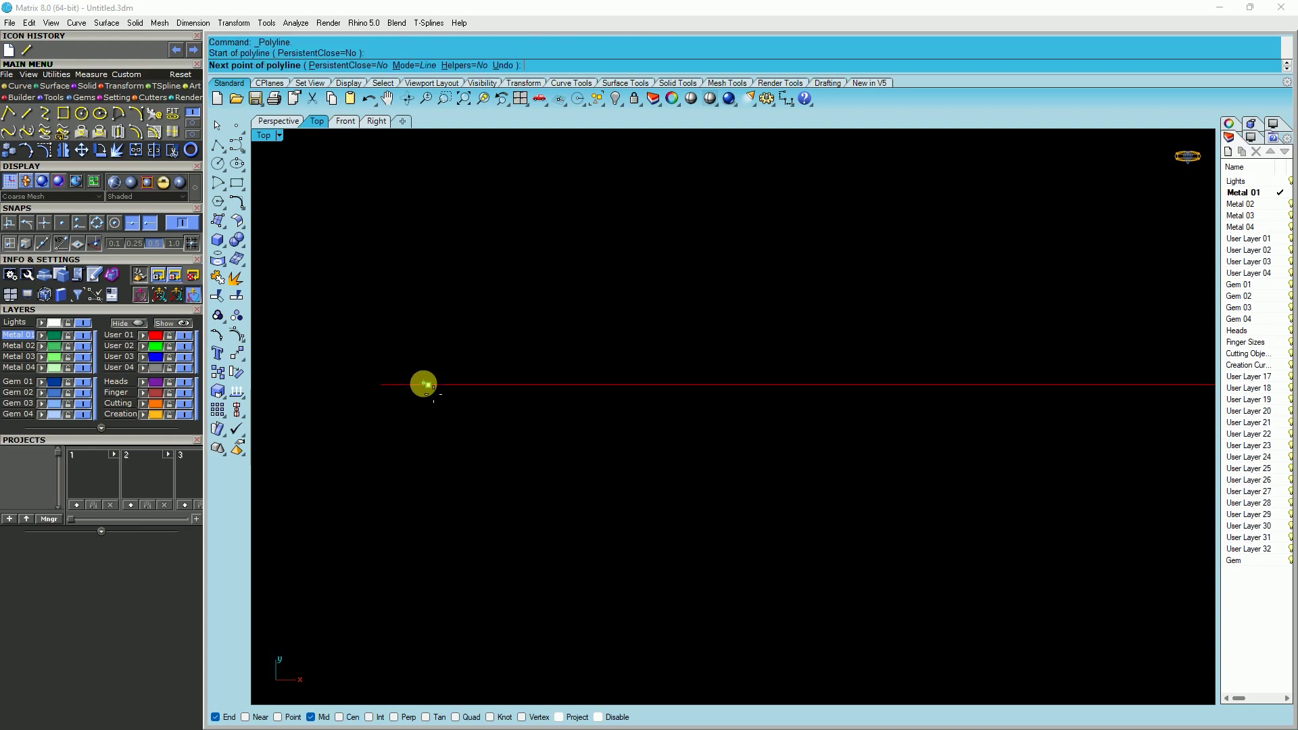
pyautogui.rightClick(456, 397)
pyautogui.rightClick(459, 401)
pyautogui.click(479, 384)
pyautogui.click(478, 215)
# Measure the 0.50 line length with a linear dimension, then delete that dimension.
pyautogui.click(786, 98)
pyautogui.click(391, 386)
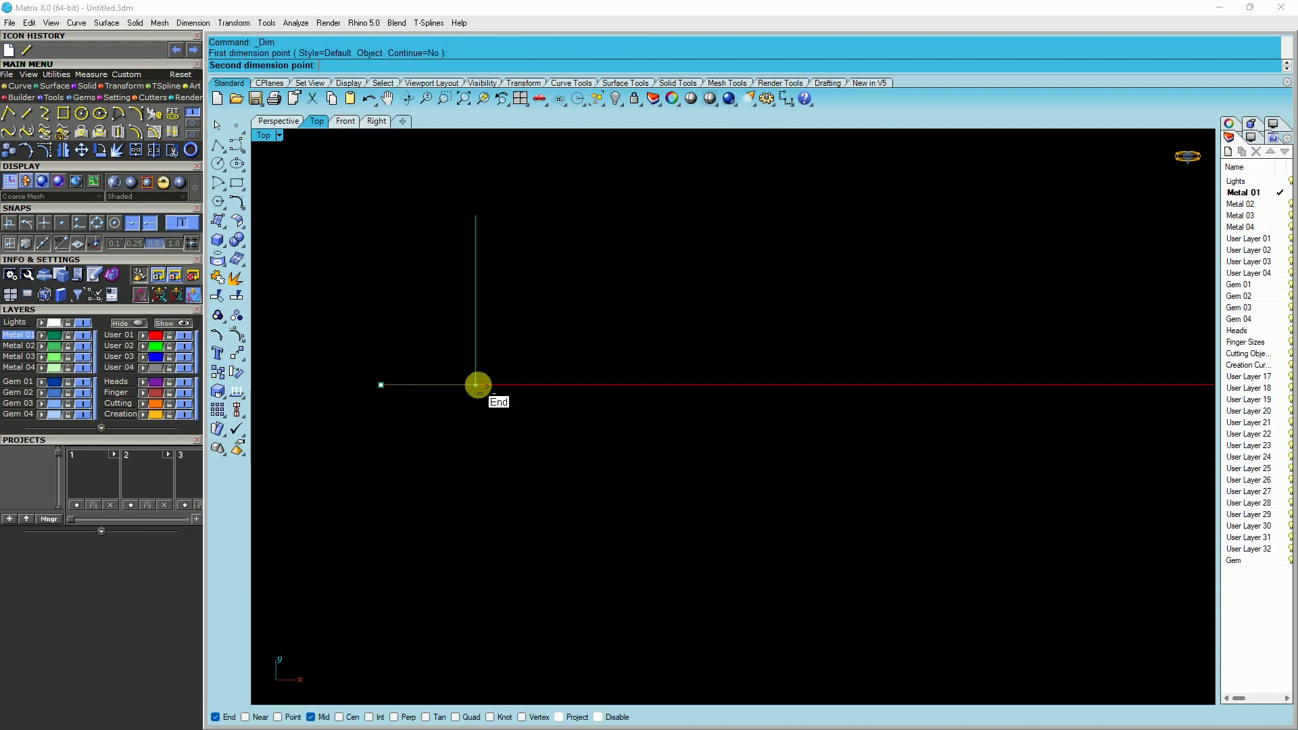
pyautogui.click(483, 386)
pyautogui.click(487, 232)
pyautogui.scroll(-2, 495, 338)
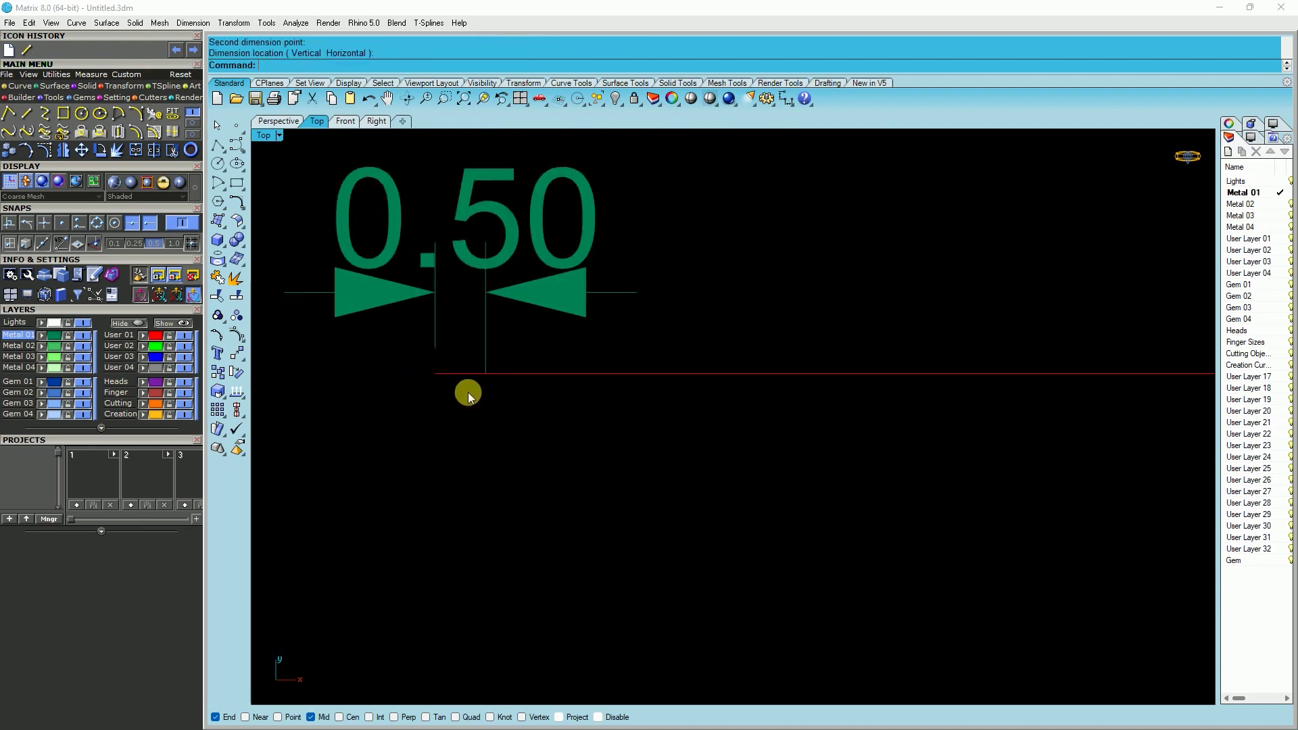
pyautogui.scroll(-1, 522, 323)
pyautogui.scroll(1, 526, 326)
pyautogui.click(521, 328)
pyautogui.press('Delete')
# Select the long horizontal curve.
pyautogui.click(469, 348)
pyautogui.click(371, 382)
pyautogui.scroll(-4, 380, 397)
pyautogui.click(457, 385)
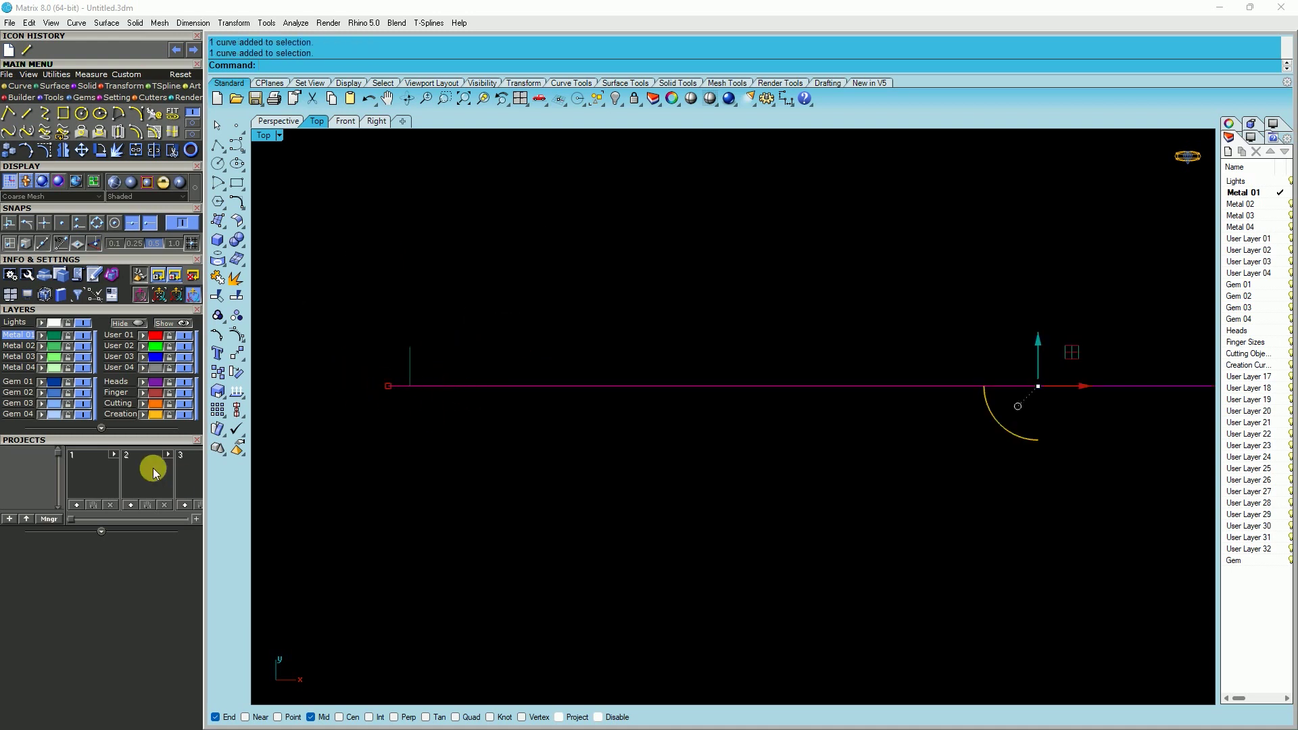
# Place a row of 29 baguette gems along the curve with Gem Count on Curve.
pyautogui.press('F6')
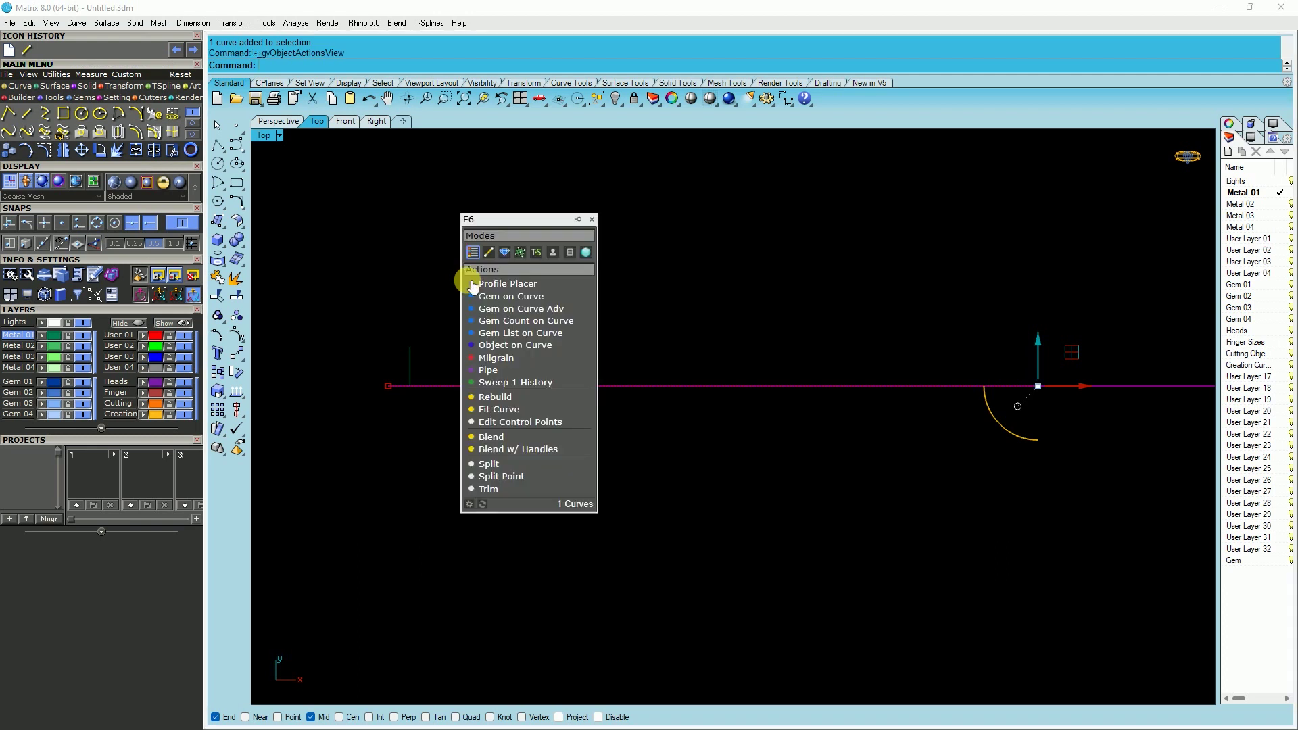
pyautogui.click(544, 322)
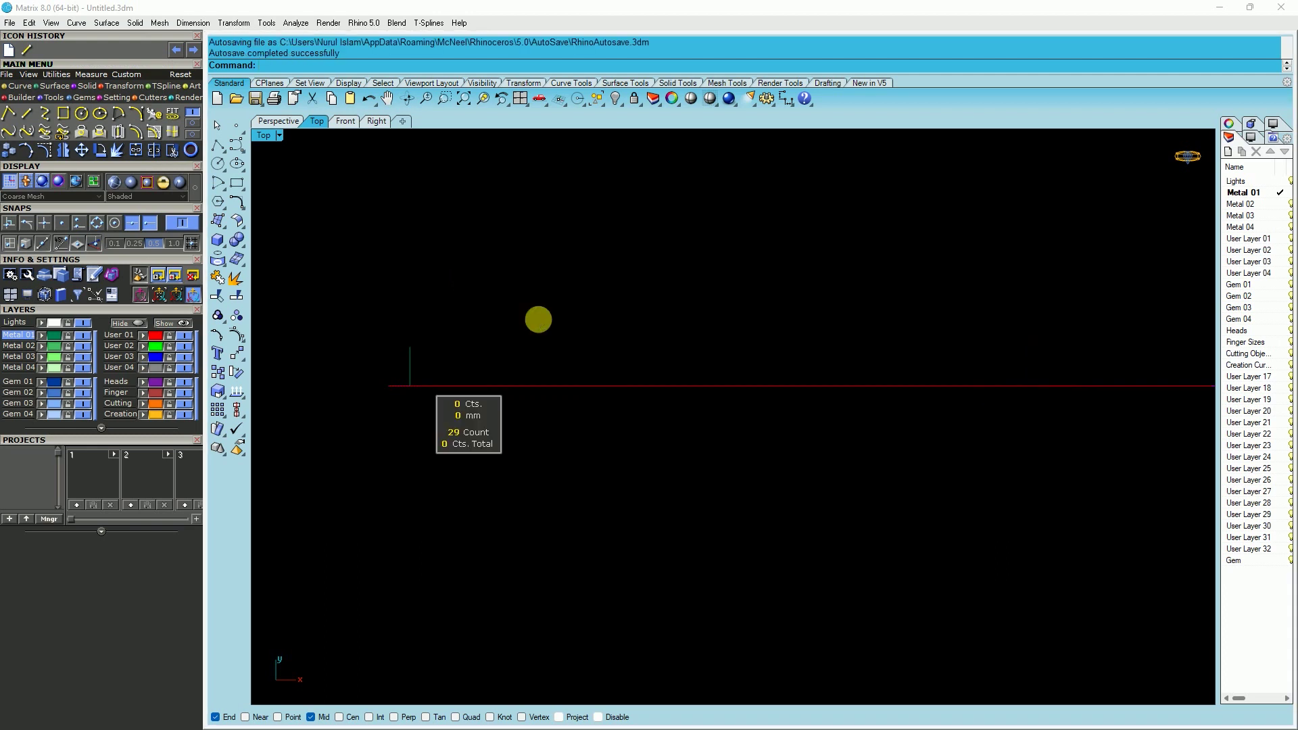
pyautogui.moveTo(152, 531); pyautogui.dragTo(153, 322)
pyautogui.scroll(-2, 376, 356)
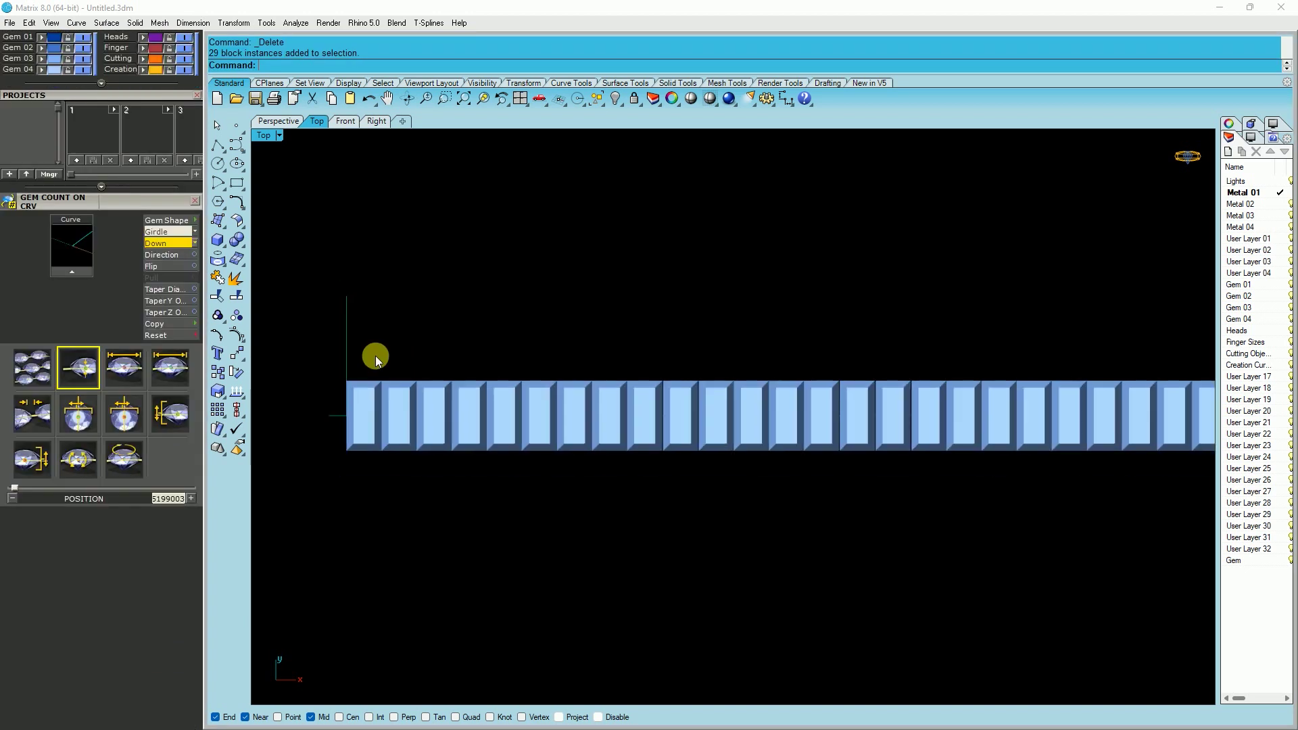
pyautogui.scroll(-4, 329, 411)
# Offset the curve lying under the gems to one side.
pyautogui.click(344, 409)
pyautogui.click(380, 435)
pyautogui.write('Offset')
pyautogui.press('Return')
pyautogui.scroll(11, 332, 379)
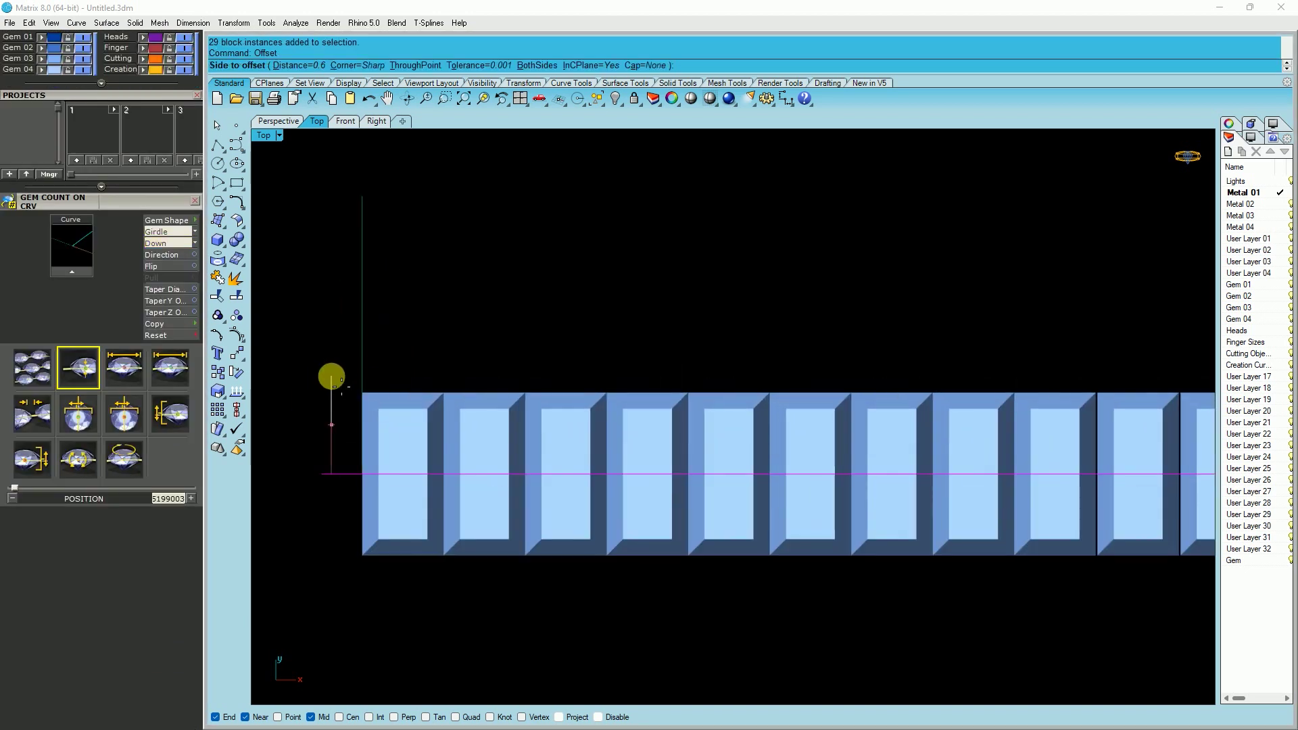
pyautogui.click(327, 376)
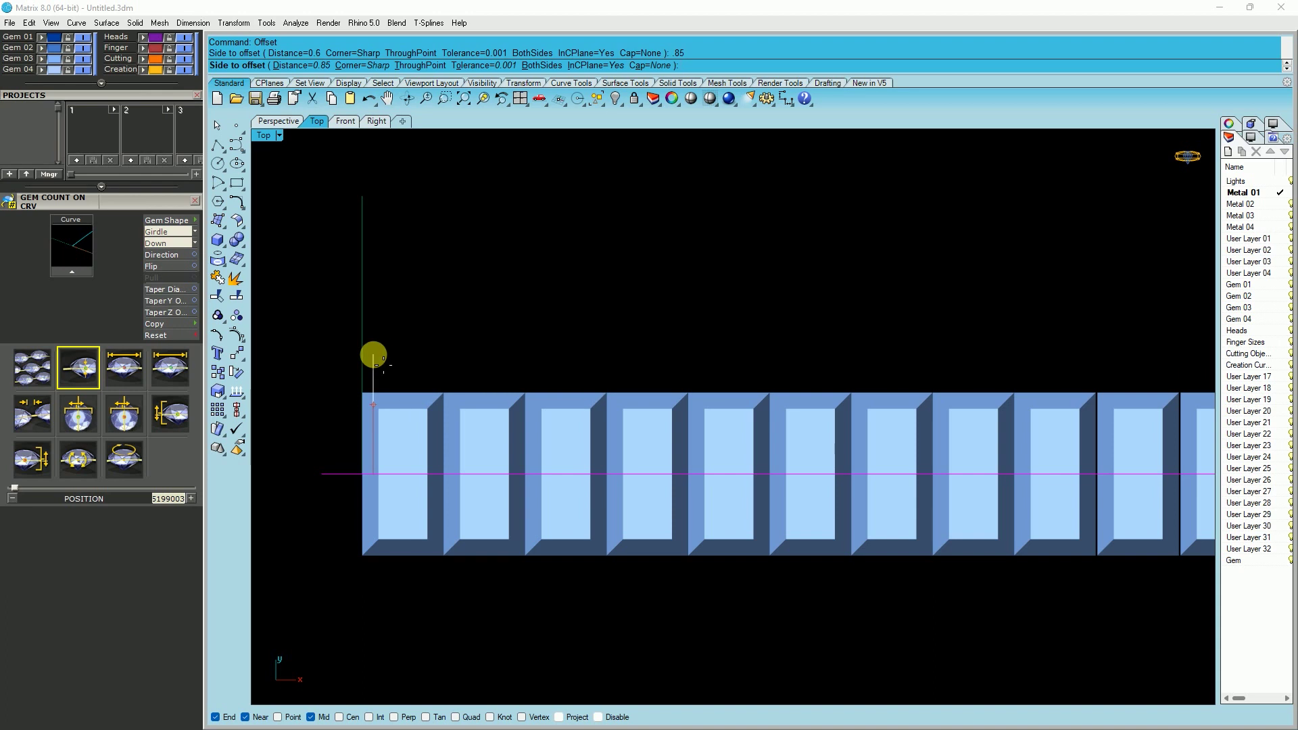
pyautogui.scroll(-4, 325, 298)
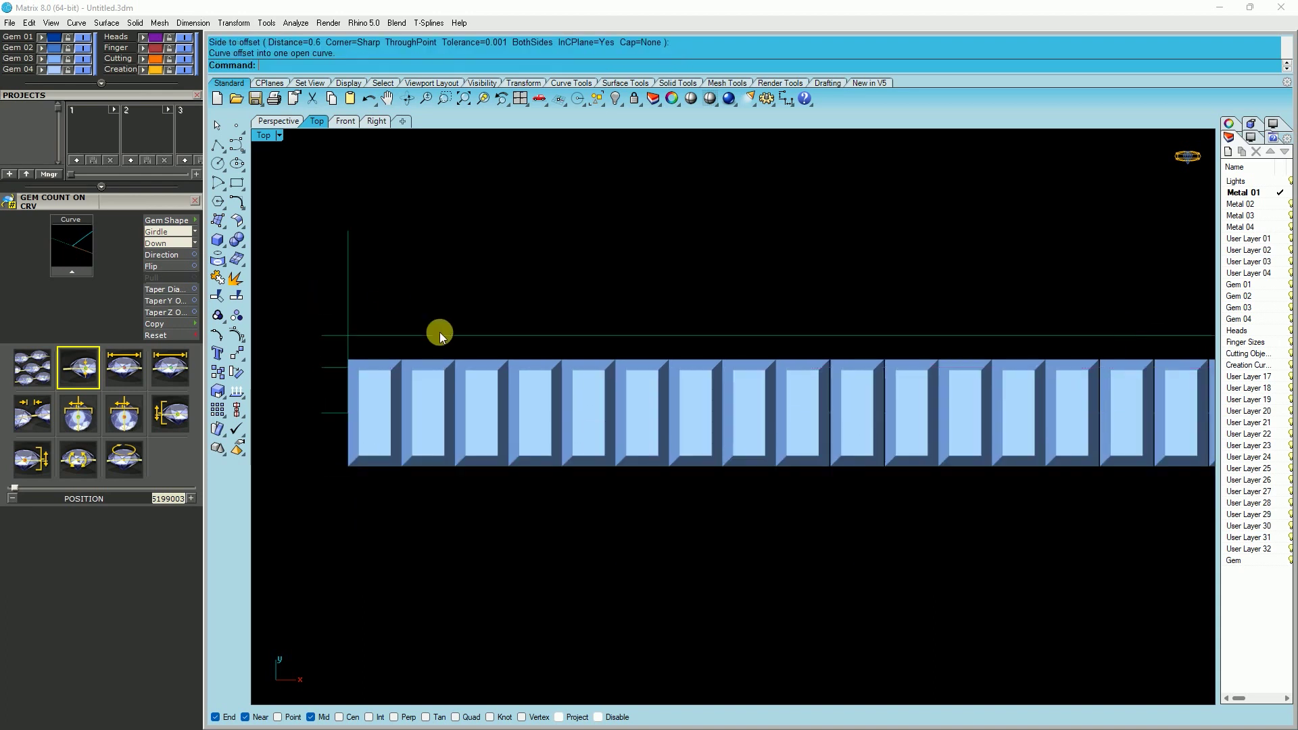
# Check the 1.00, 0.85 and 0.60 widths with linear dimensions.
pyautogui.click(786, 103)
pyautogui.click(334, 413)
pyautogui.scroll(3, 305, 398)
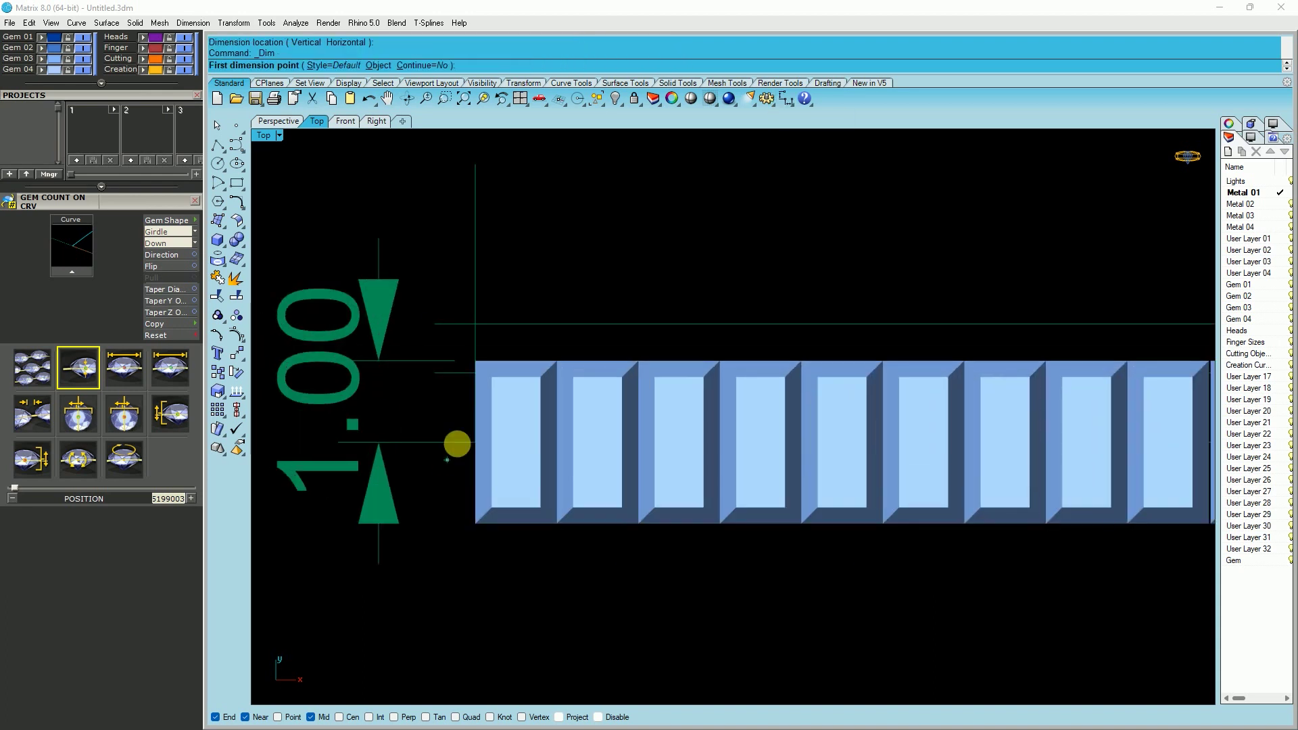
pyautogui.click(452, 372)
pyautogui.scroll(-6, 426, 391)
pyautogui.click(330, 399)
pyautogui.rightClick(443, 399)
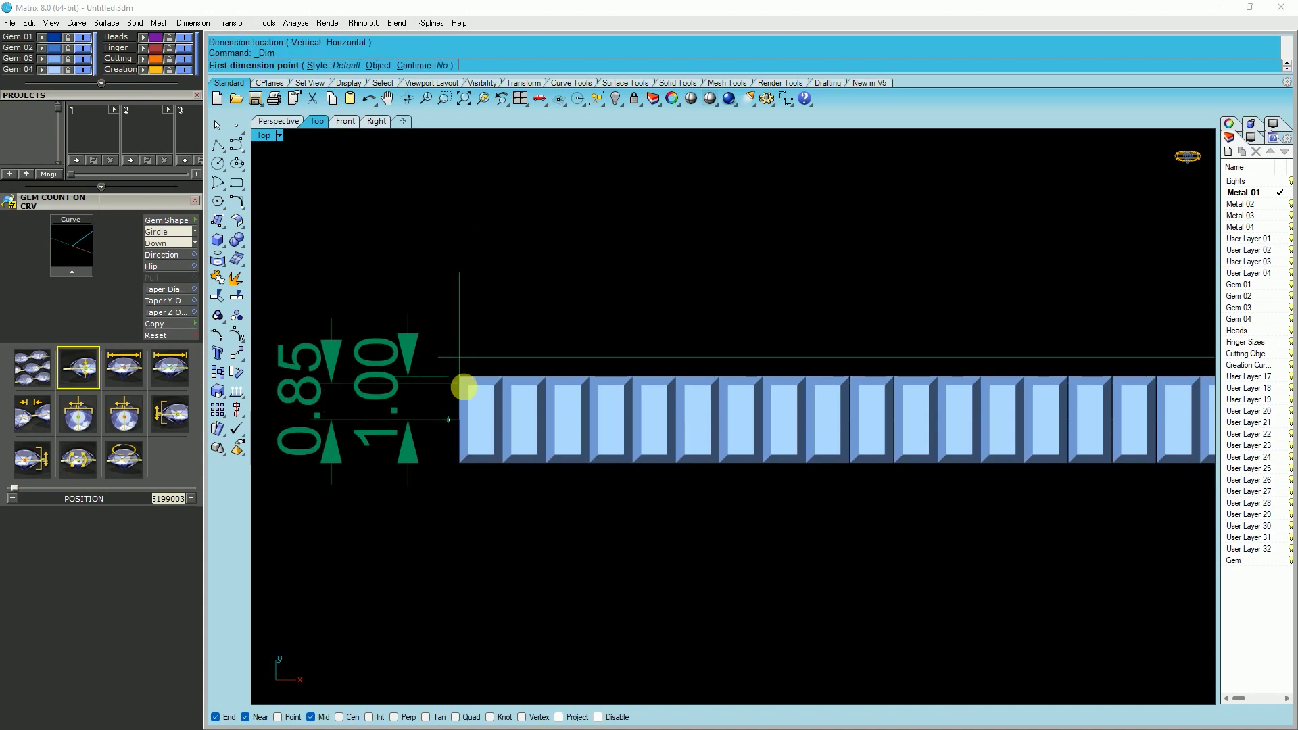
pyautogui.click(449, 384)
pyautogui.click(448, 358)
pyautogui.scroll(-7, 449, 359)
pyautogui.scroll(3, 407, 364)
pyautogui.click(308, 360)
# Delete the 1.00, 0.85 and 0.60 dimensions.
pyautogui.click(452, 405)
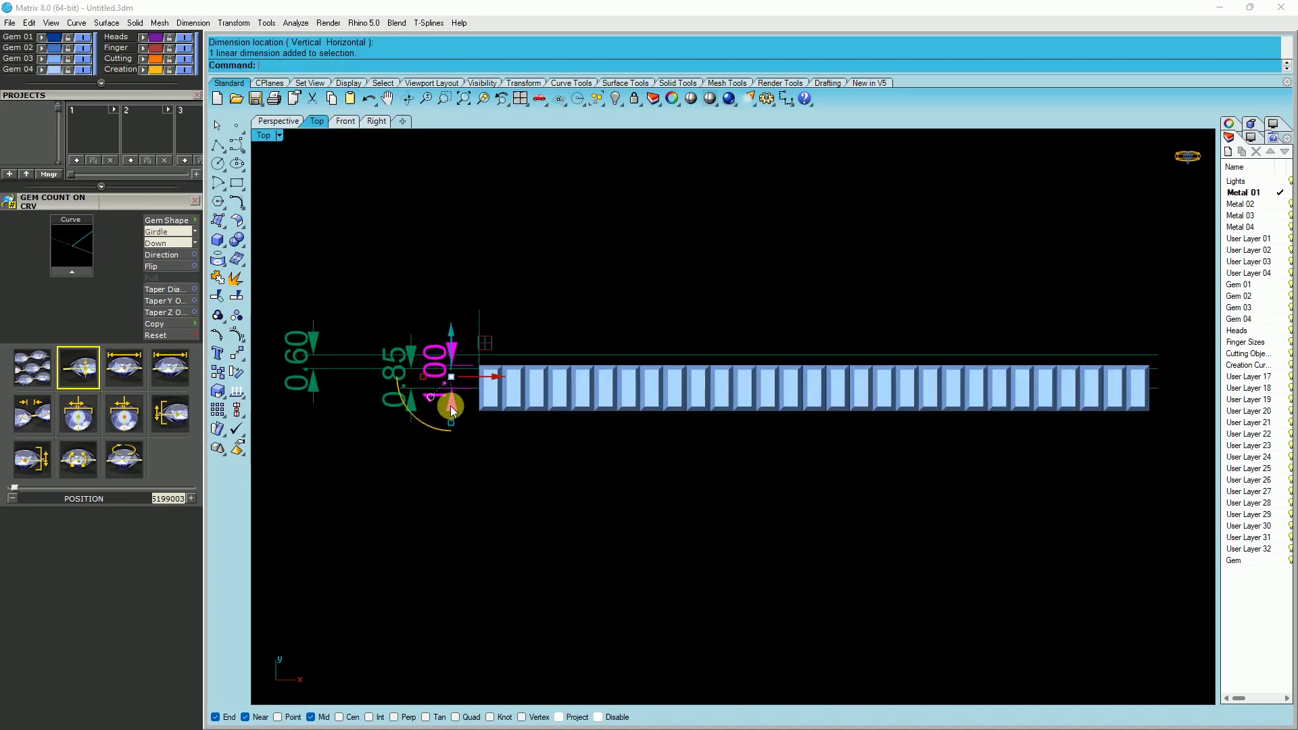
pyautogui.scroll(6, 438, 408)
pyautogui.press('Delete')
pyautogui.scroll(-14, 473, 428)
pyautogui.scroll(8, 440, 400)
pyautogui.click(441, 405)
pyautogui.press('Delete')
pyautogui.click(343, 414)
pyautogui.press('Delete')
pyautogui.scroll(-6, 345, 421)
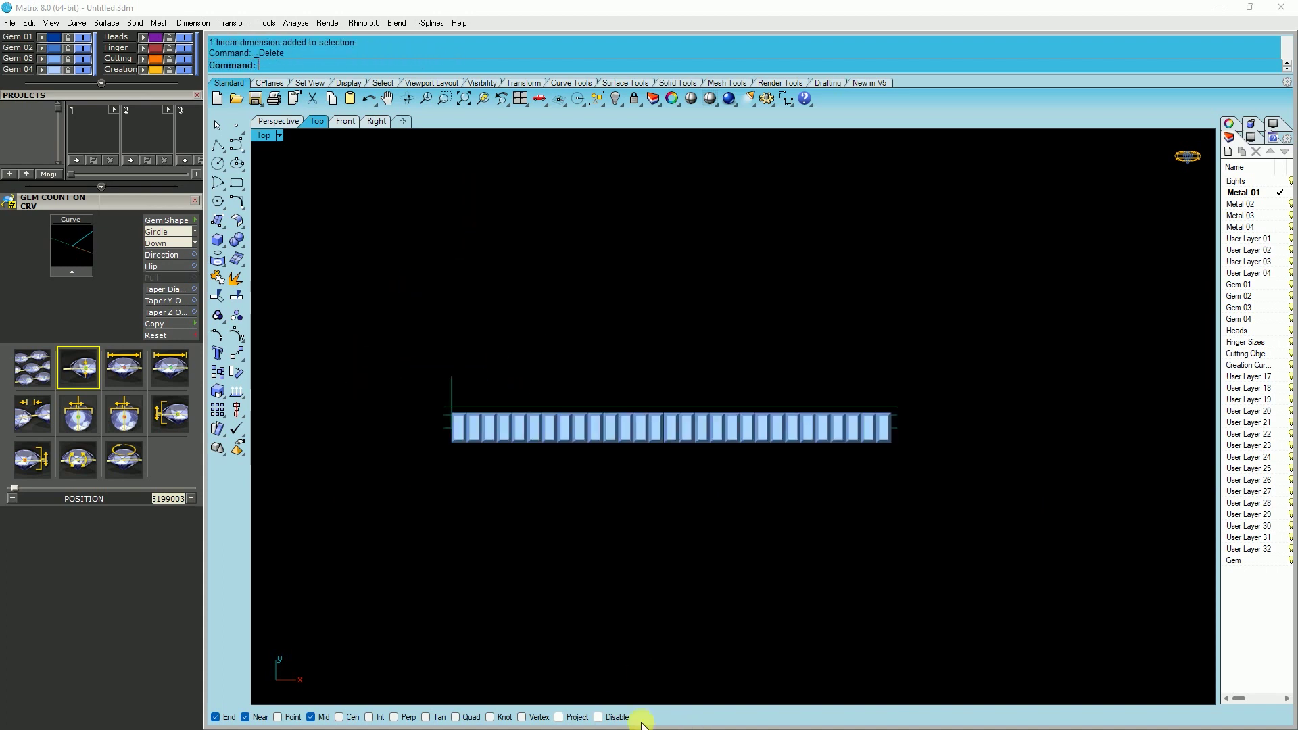
# Select the two upper horizontal curves.
pyautogui.click(747, 563)
pyautogui.scroll(3, 392, 417)
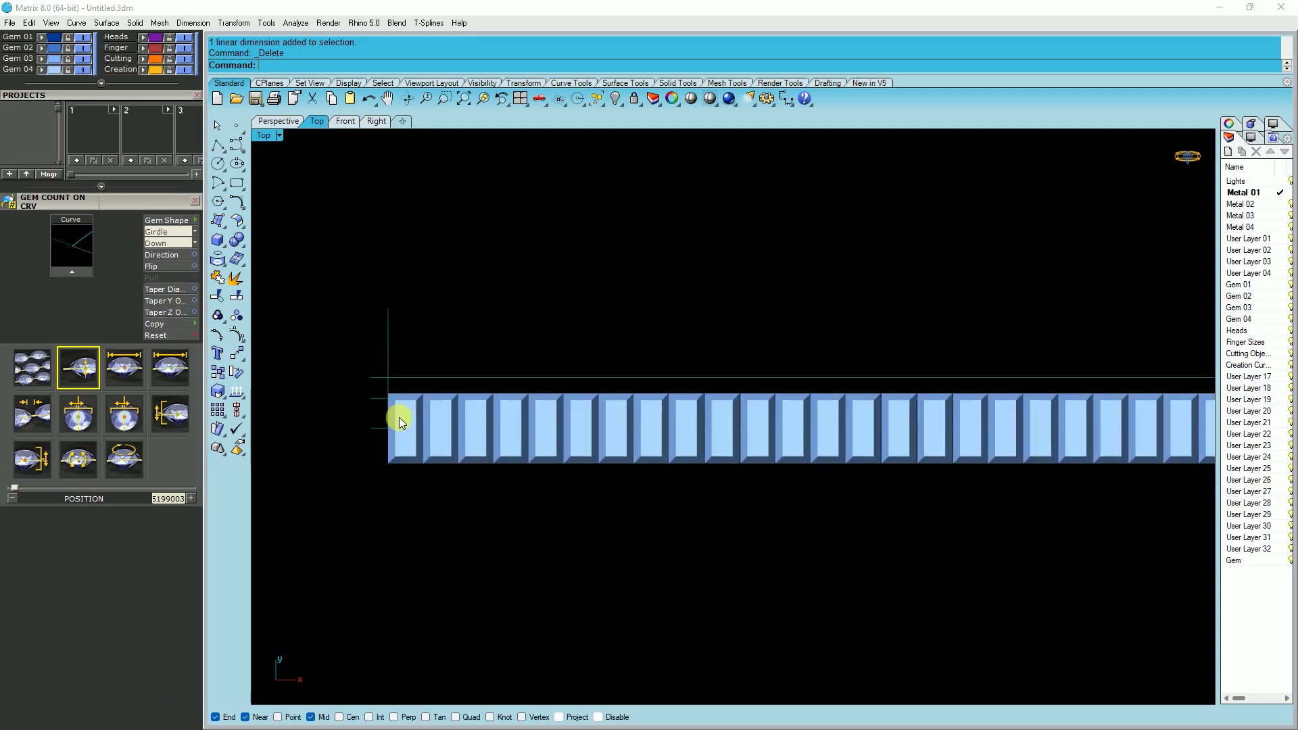
pyautogui.scroll(-1, 339, 327)
pyautogui.scroll(-2, 338, 326)
pyautogui.scroll(6, 364, 351)
pyautogui.click(362, 363)
pyautogui.keyDown('shift'); pyautogui.click(365, 344); pyautogui.keyUp('shift')
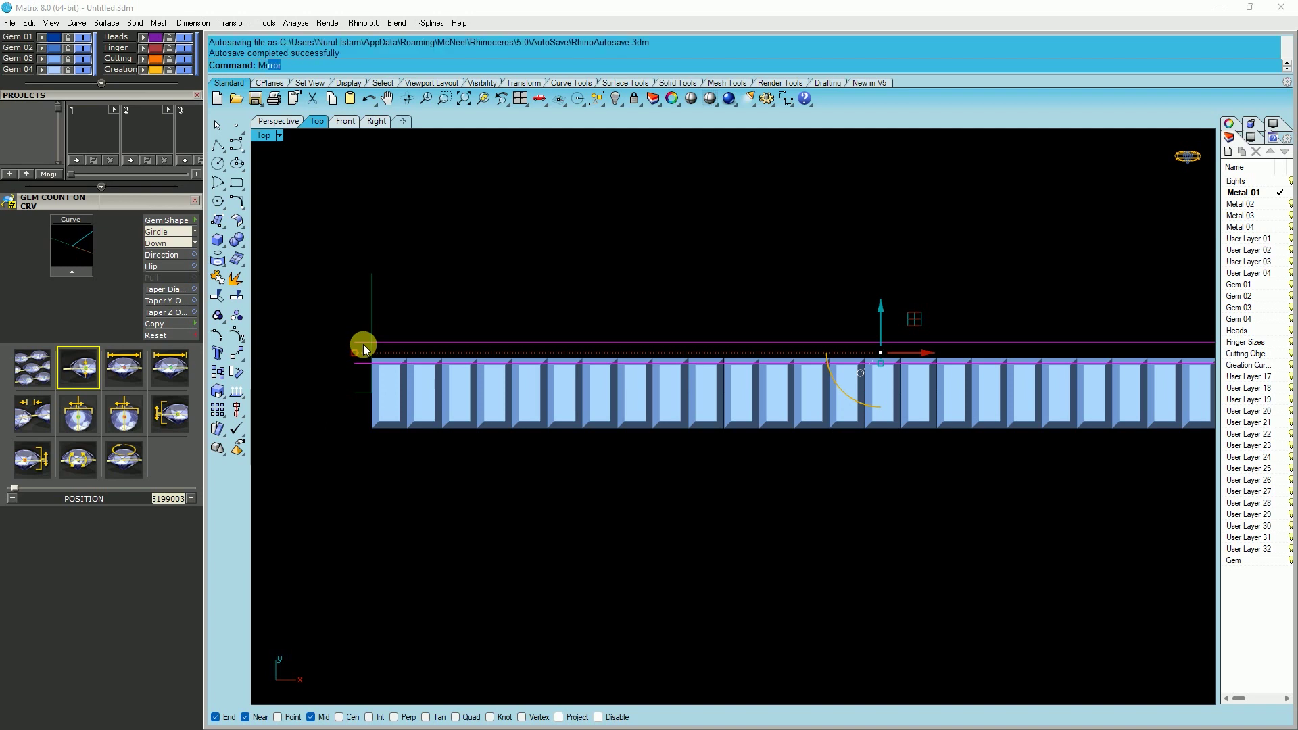
# Mirror the two horizontal curves from the origin across a horizontal axis, copying them below.
pyautogui.write('M')
pyautogui.press('Return')
pyautogui.click(366, 343)
pyautogui.scroll(-3, 368, 343)
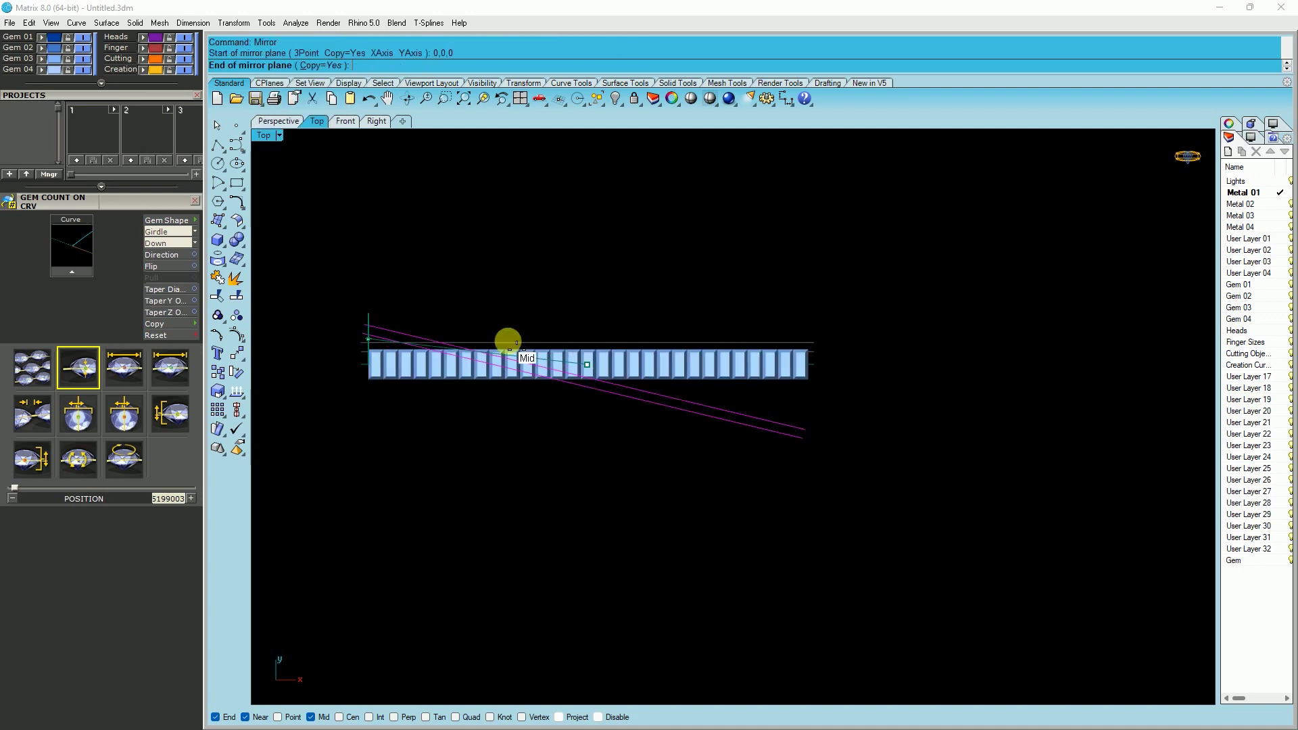
pyautogui.click(871, 370)
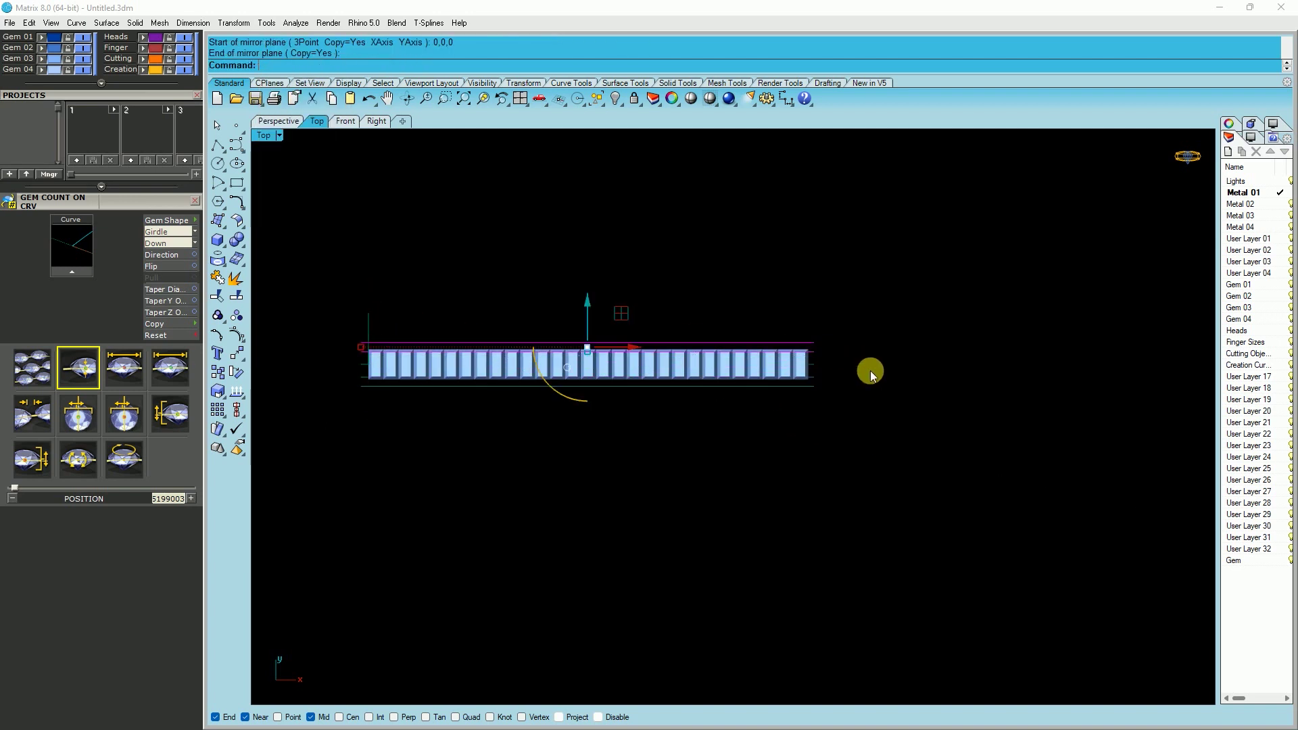
pyautogui.scroll(5, 322, 375)
# Remove an overlapping curve and hide the Gem 03 layer's gems.
pyautogui.click(337, 391)
pyautogui.click(359, 400)
pyautogui.scroll(-2, 438, 424)
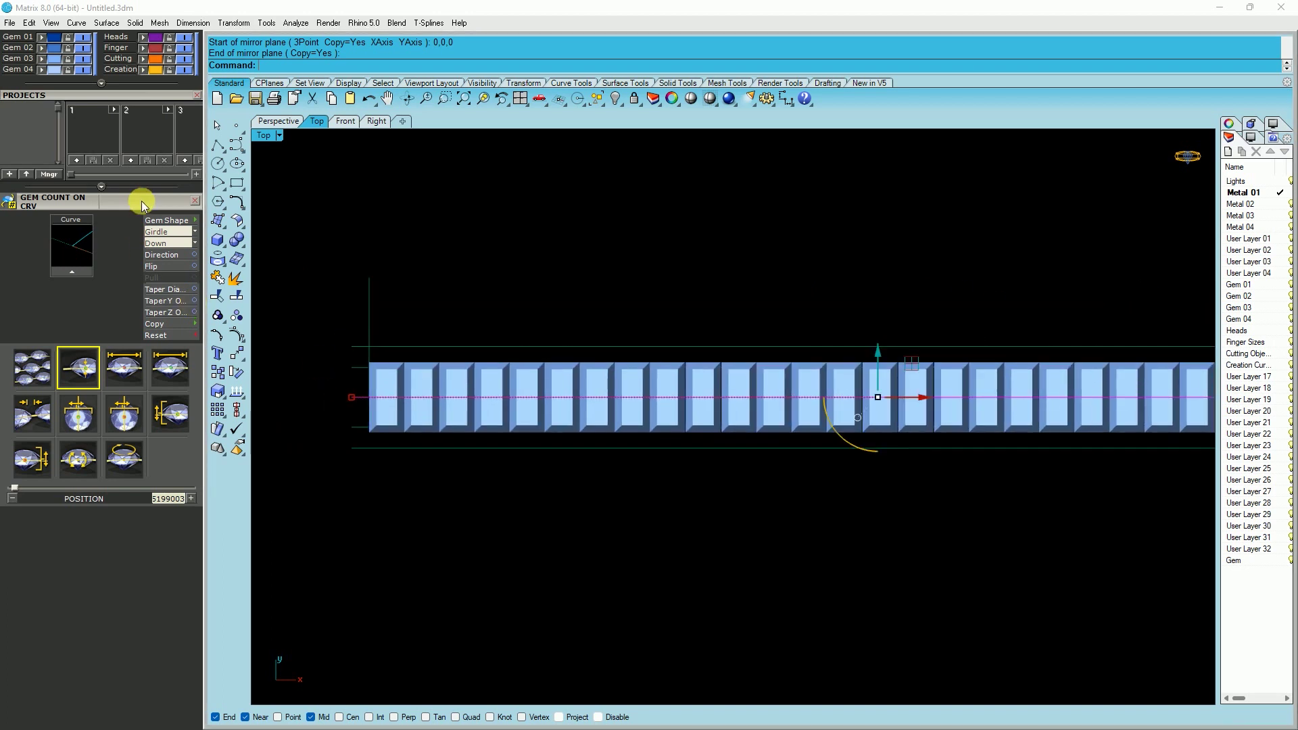
pyautogui.scroll(3, 139, 212)
pyautogui.click(405, 329)
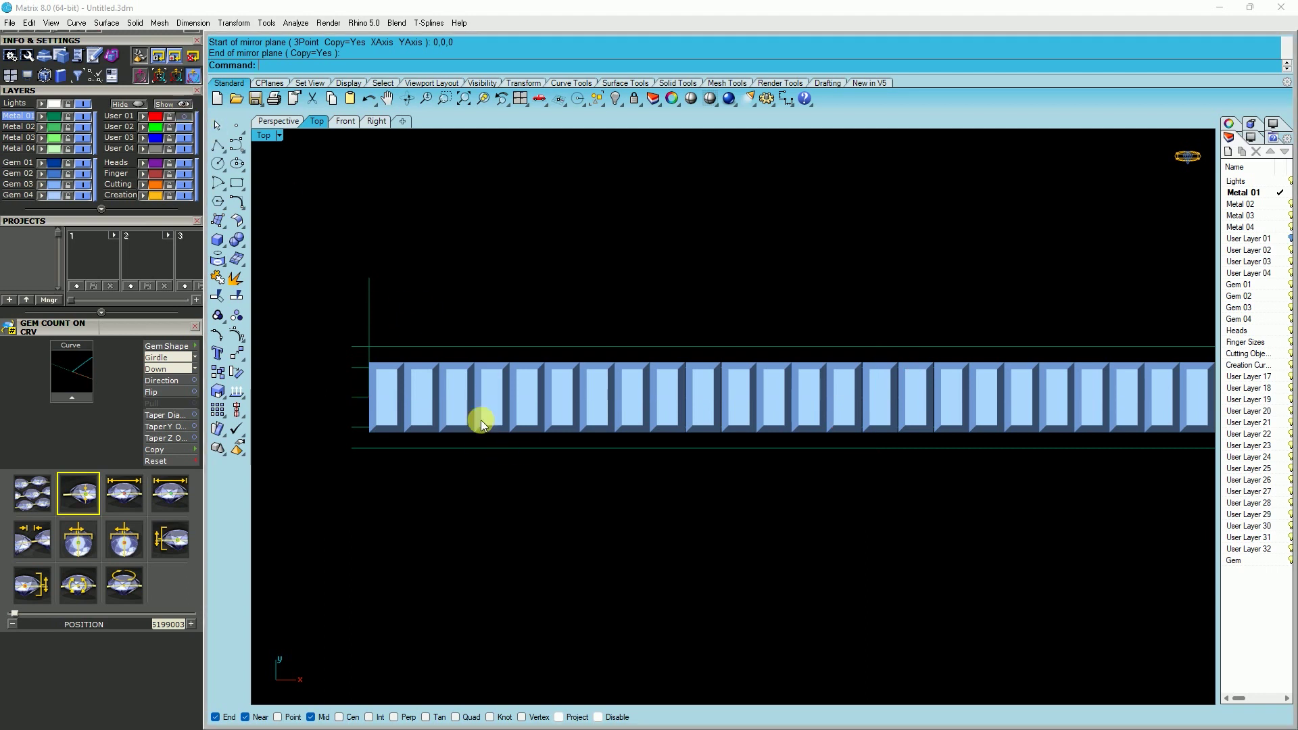
pyautogui.scroll(-1, 485, 439)
pyautogui.click(83, 184)
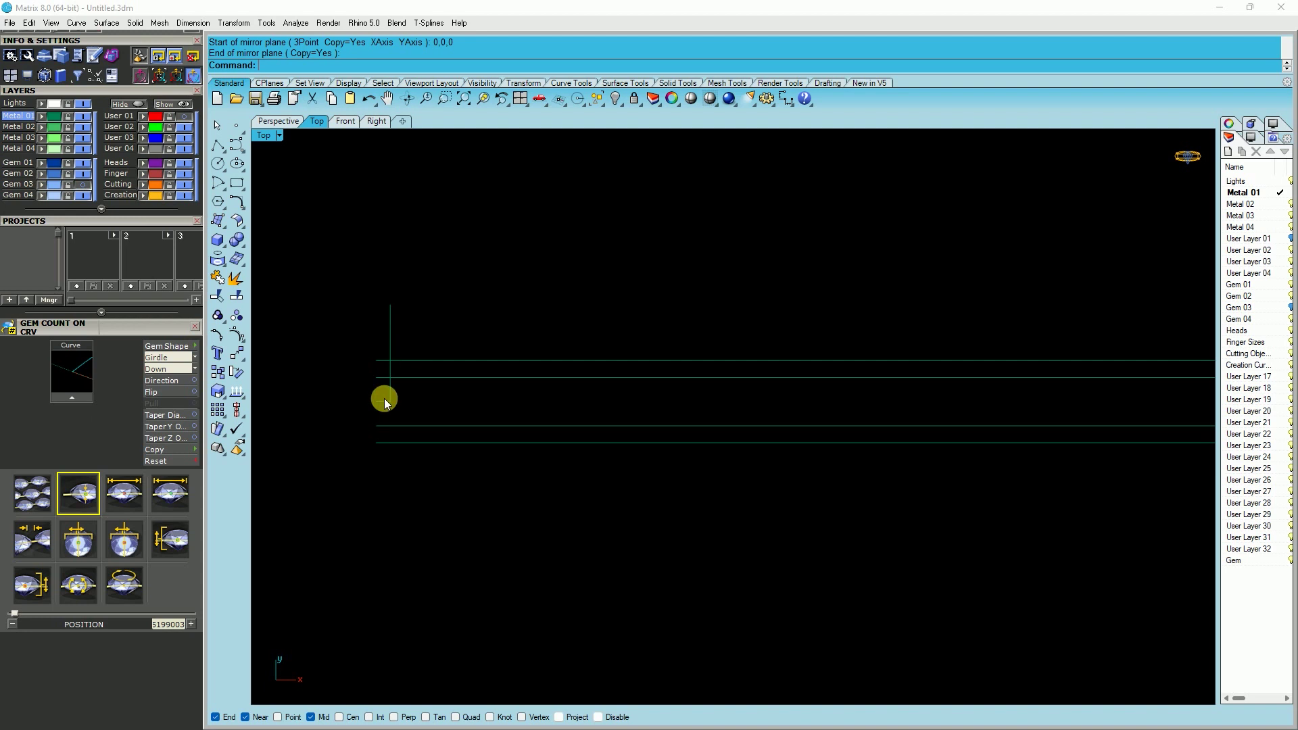
# Draw a vertical polyline joining the lower and upper line ends.
pyautogui.click(217, 147)
pyautogui.click(378, 443)
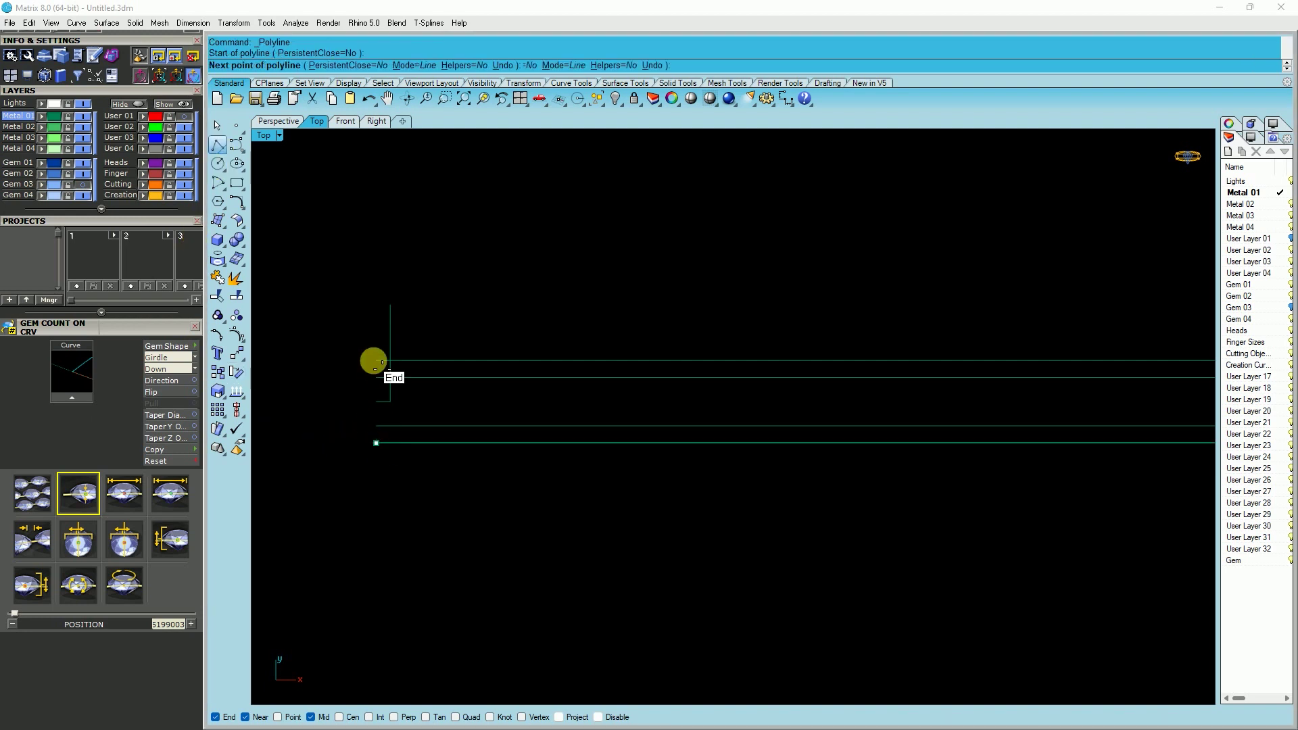
pyautogui.click(375, 362)
pyautogui.press('Return')
pyautogui.press('Return')
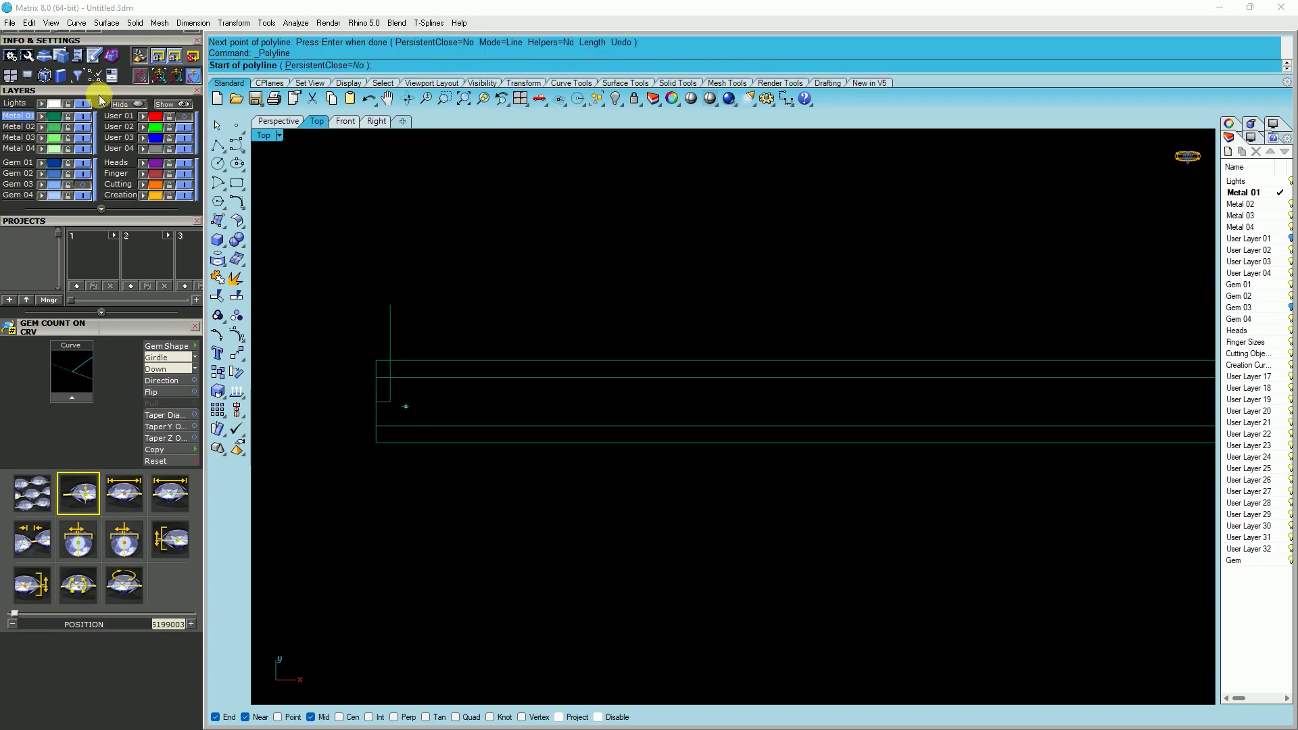
# Draw a both-ways line from the segment's end to the curve intersection.
pyautogui.moveTo(104, 91); pyautogui.dragTo(107, 293)
pyautogui.scroll(3, 108, 294)
pyautogui.click(26, 103)
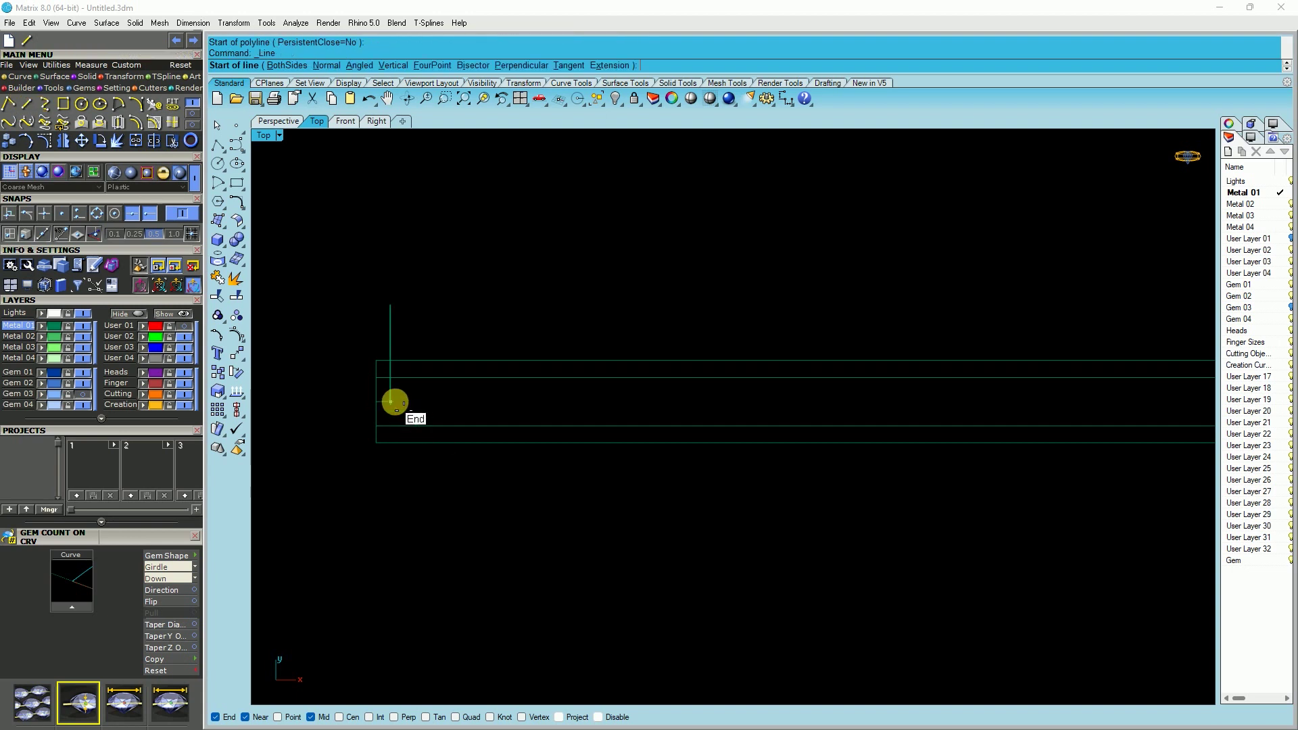
pyautogui.click(390, 401)
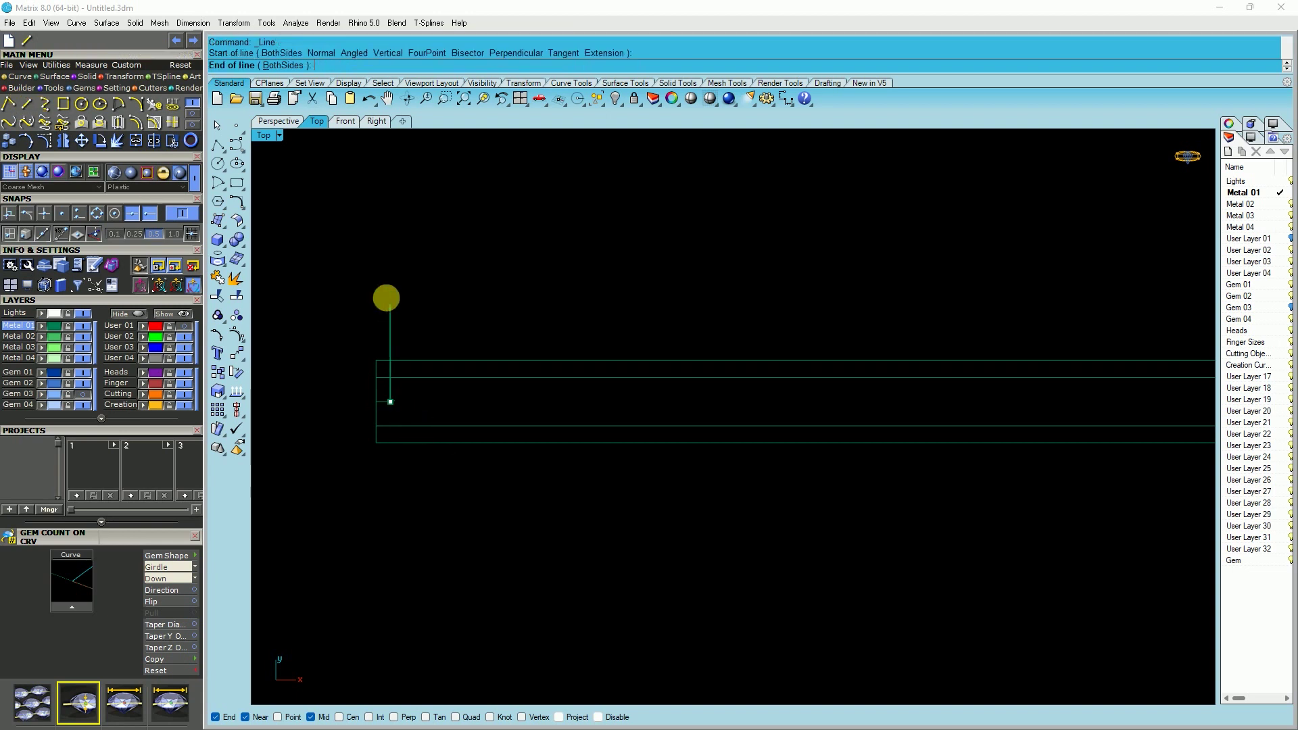
pyautogui.write('b')
pyautogui.press('Return')
pyautogui.click(401, 459)
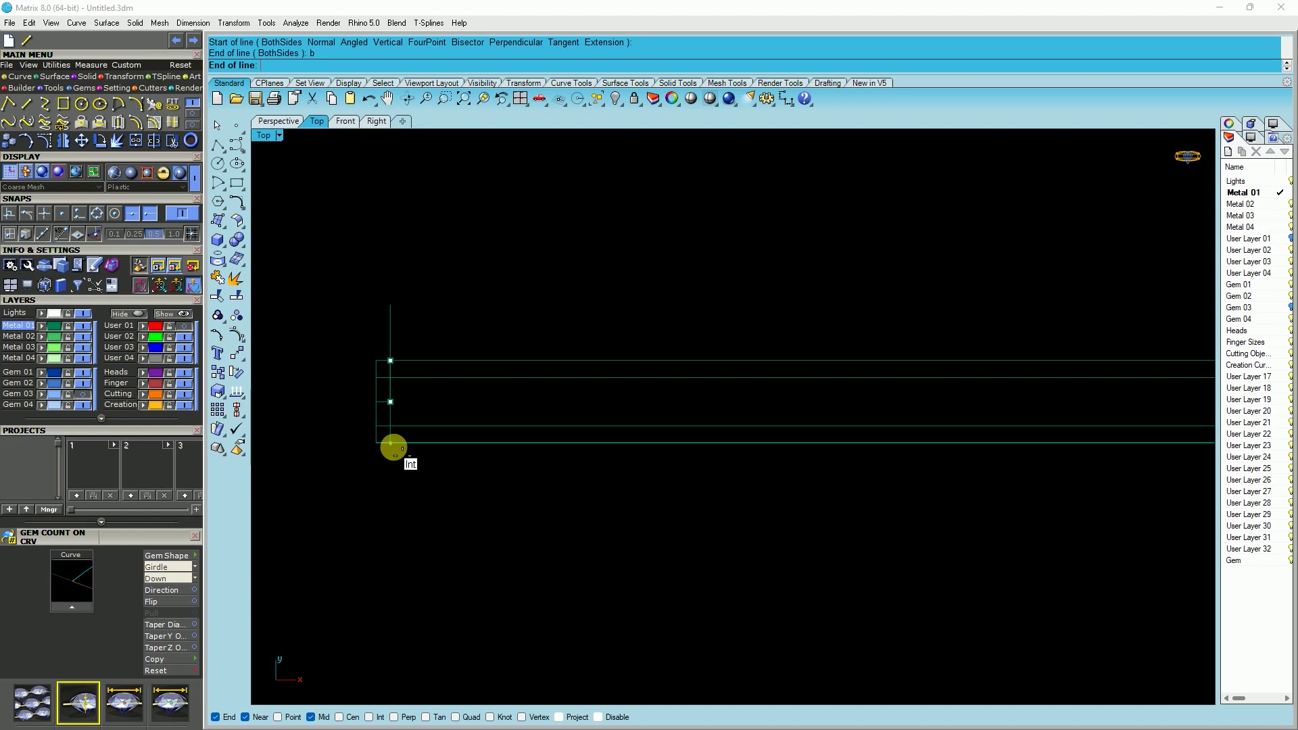
pyautogui.click(394, 449)
# Delete the stray vertical line and the short horizontal line between the verticals.
pyautogui.scroll(-2, 368, 452)
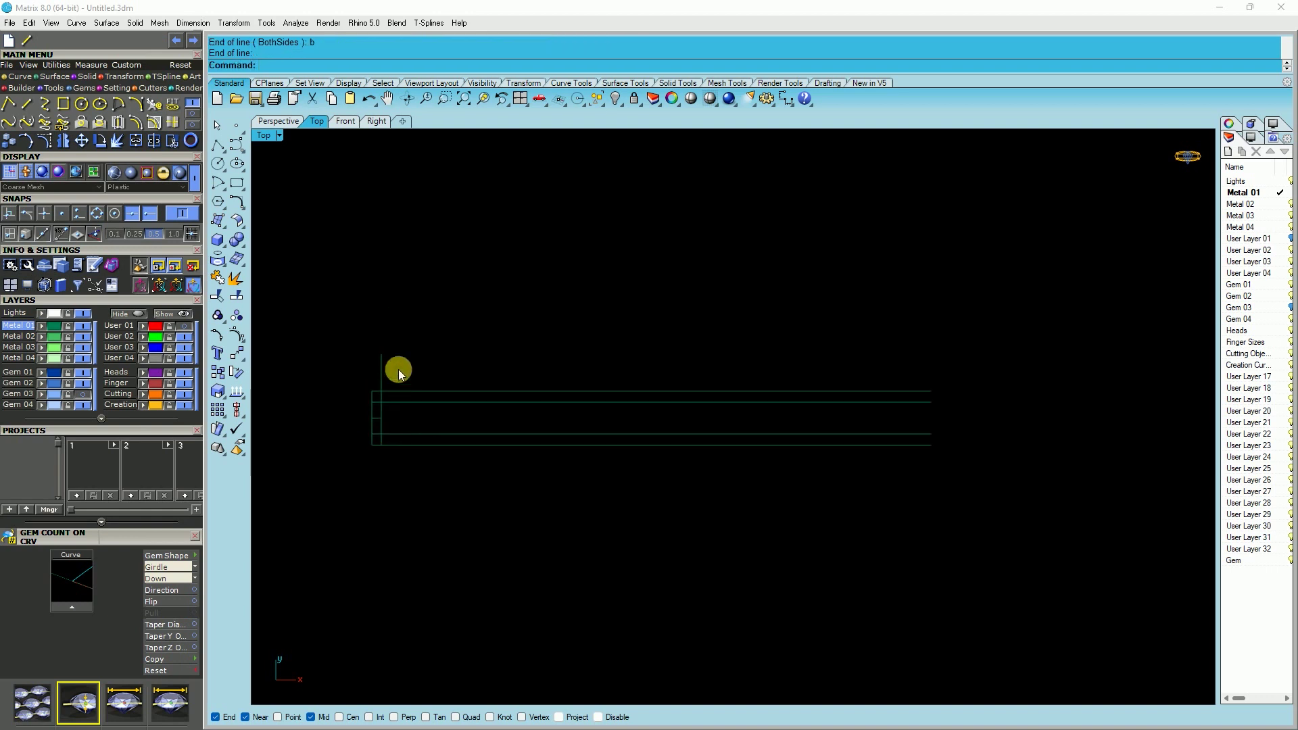
pyautogui.click(379, 356)
pyautogui.press('Delete')
pyautogui.scroll(8, 387, 420)
pyautogui.click(362, 418)
pyautogui.press('Delete')
pyautogui.scroll(-8, 364, 419)
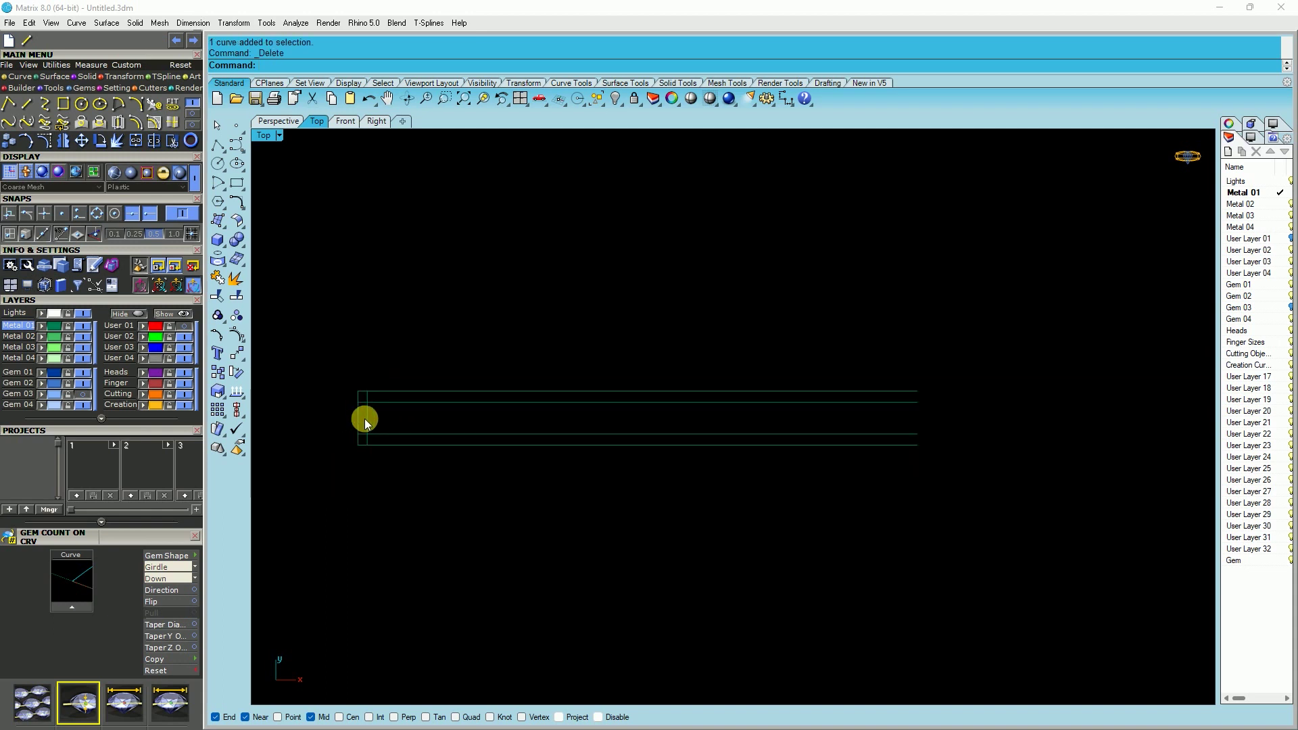
# Mirror the two left-end vertical lines about a vertical axis at 0 to the right end.
pyautogui.moveTo(379, 420); pyautogui.dragTo(346, 414)
pyautogui.write('Mirror')
pyautogui.press('Return')
pyautogui.write('0,0,0')
pyautogui.press('Return')
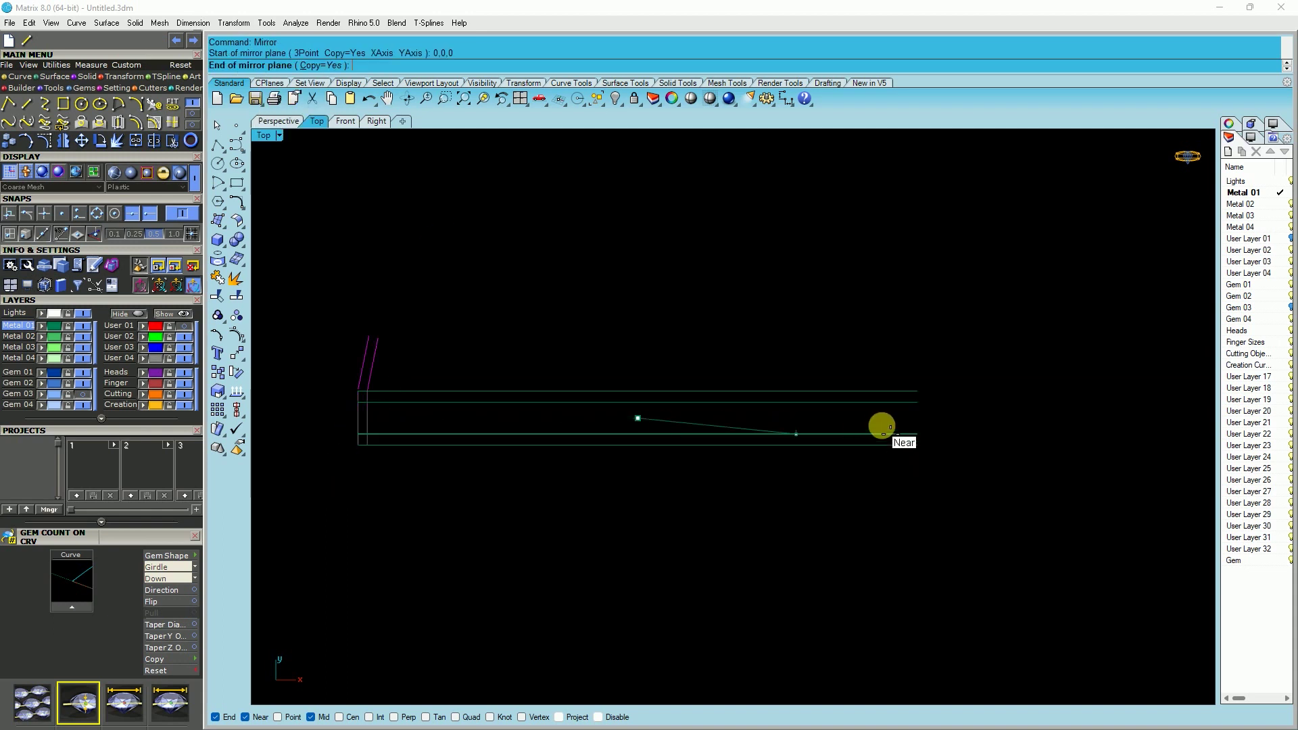
pyautogui.click(651, 209)
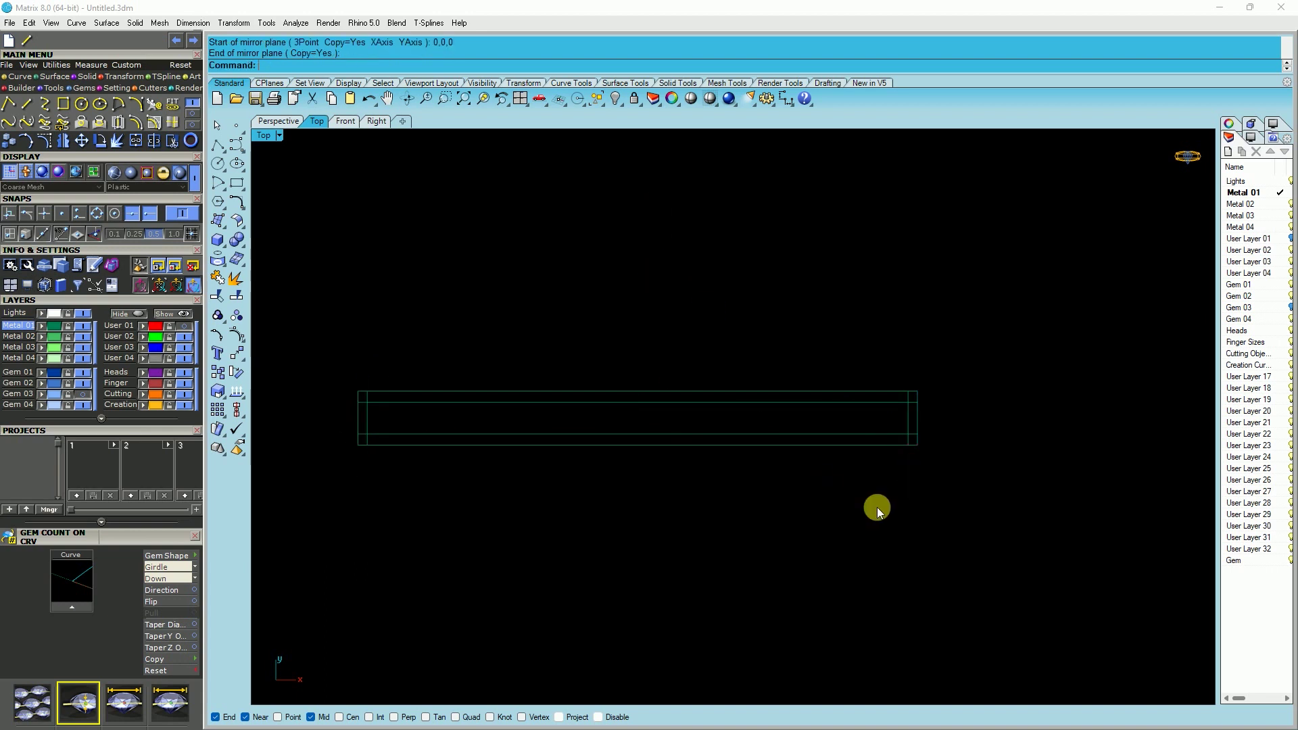
pyautogui.moveTo(344, 264); pyautogui.dragTo(345, 266)
pyautogui.scroll(3, 362, 420)
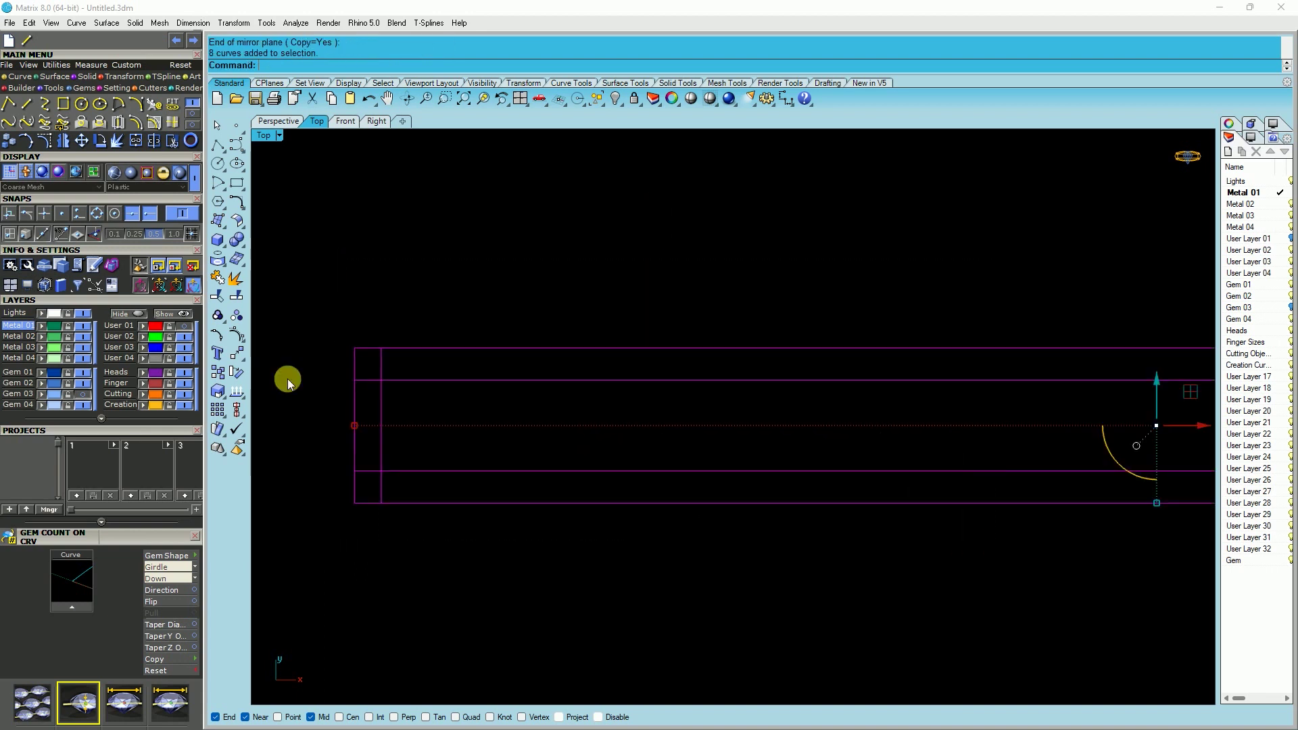
# Trim away the four overlapping corner stubs at the left end.
pyautogui.click(217, 295)
pyautogui.scroll(4, 346, 374)
pyautogui.click(399, 373)
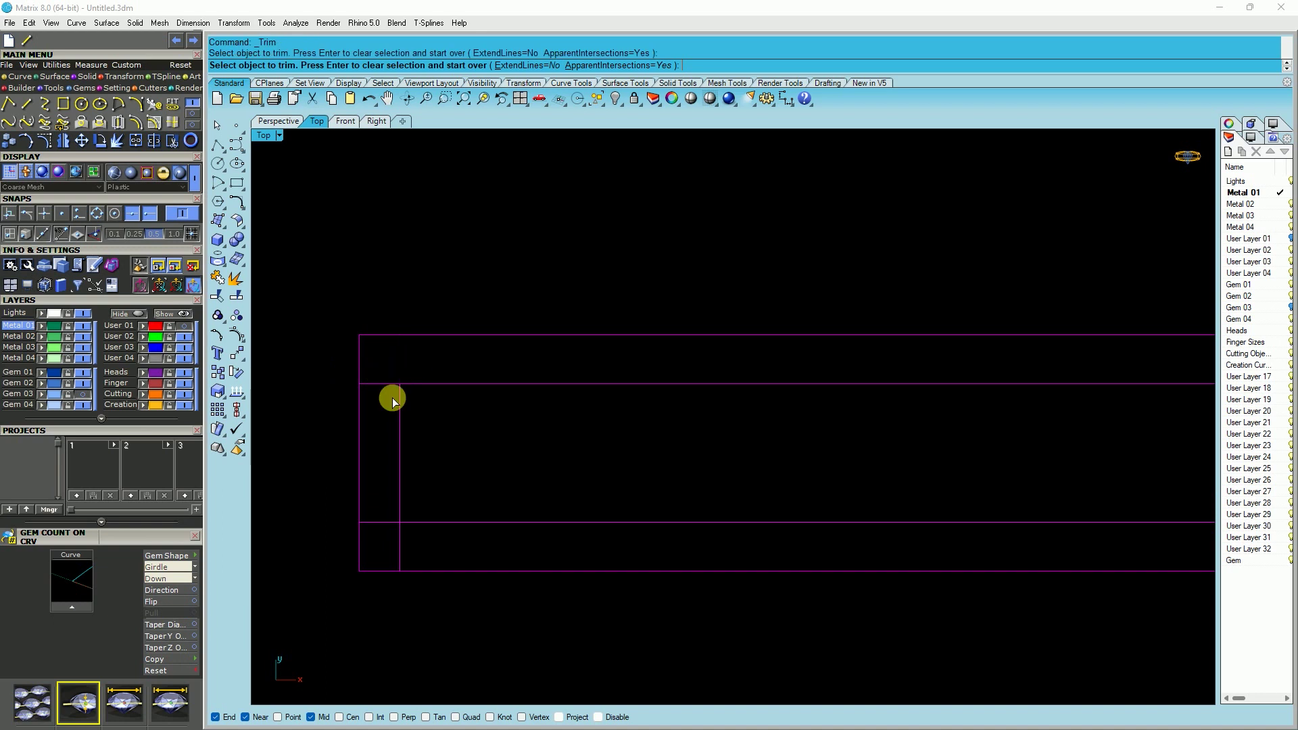
pyautogui.moveTo(393, 399); pyautogui.dragTo(377, 367)
pyautogui.click(400, 528)
pyautogui.click(383, 524)
# Trim the top, lower and inner-vertical stubs at the right end.
pyautogui.scroll(-8, 312, 462)
pyautogui.scroll(-2, 744, 453)
pyautogui.scroll(3, 940, 456)
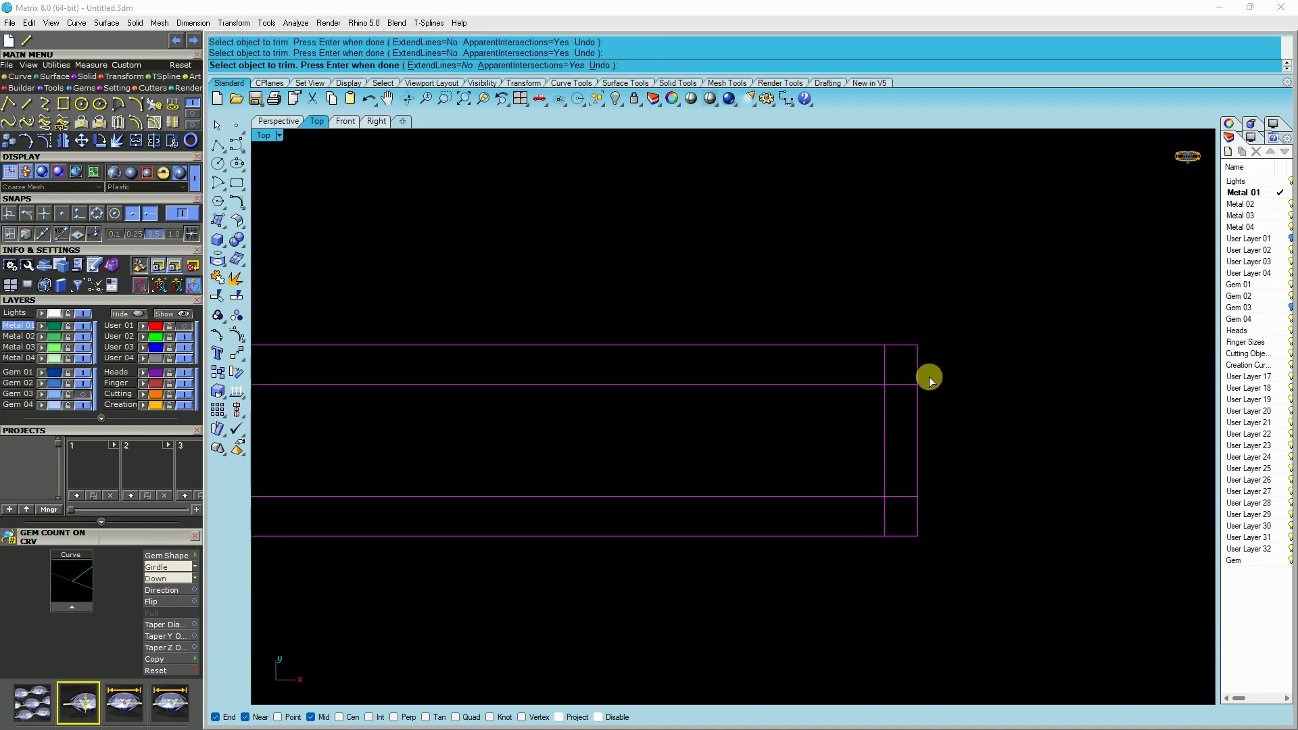
pyautogui.click(909, 386)
pyautogui.click(899, 496)
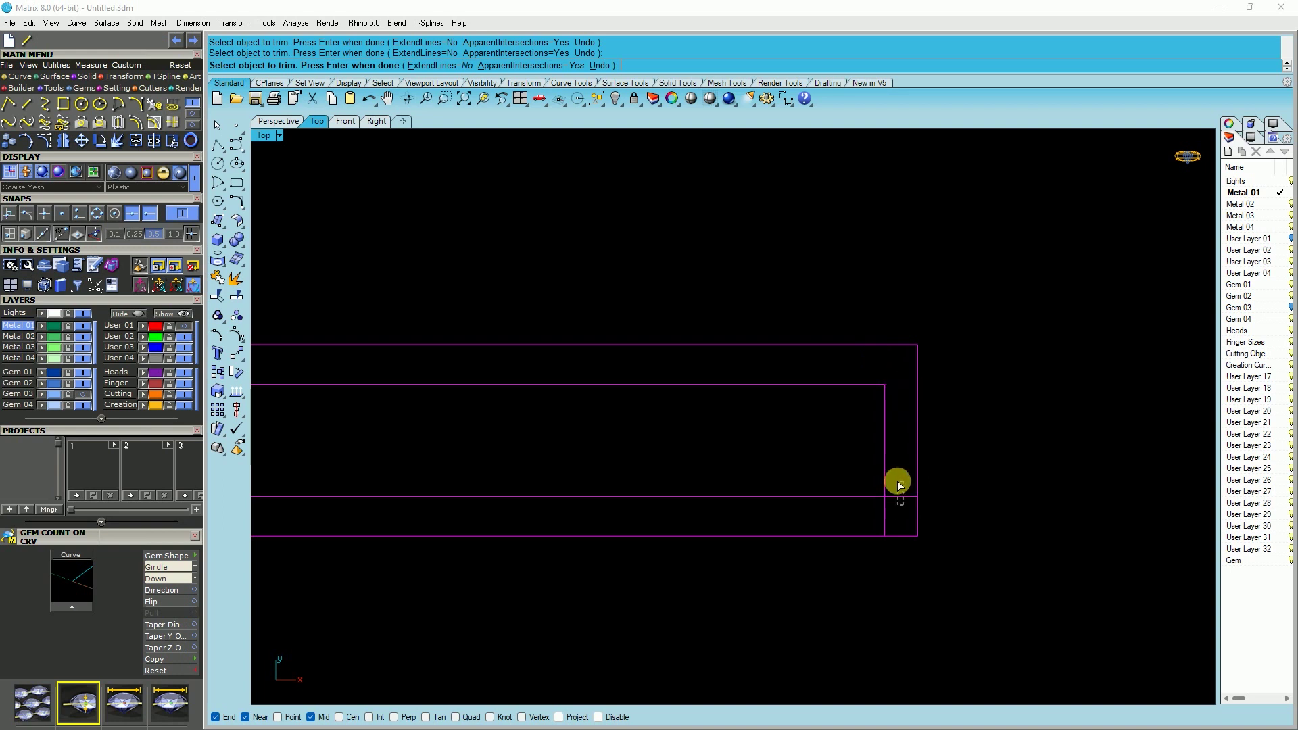
pyautogui.click(878, 516)
pyautogui.scroll(-5, 931, 496)
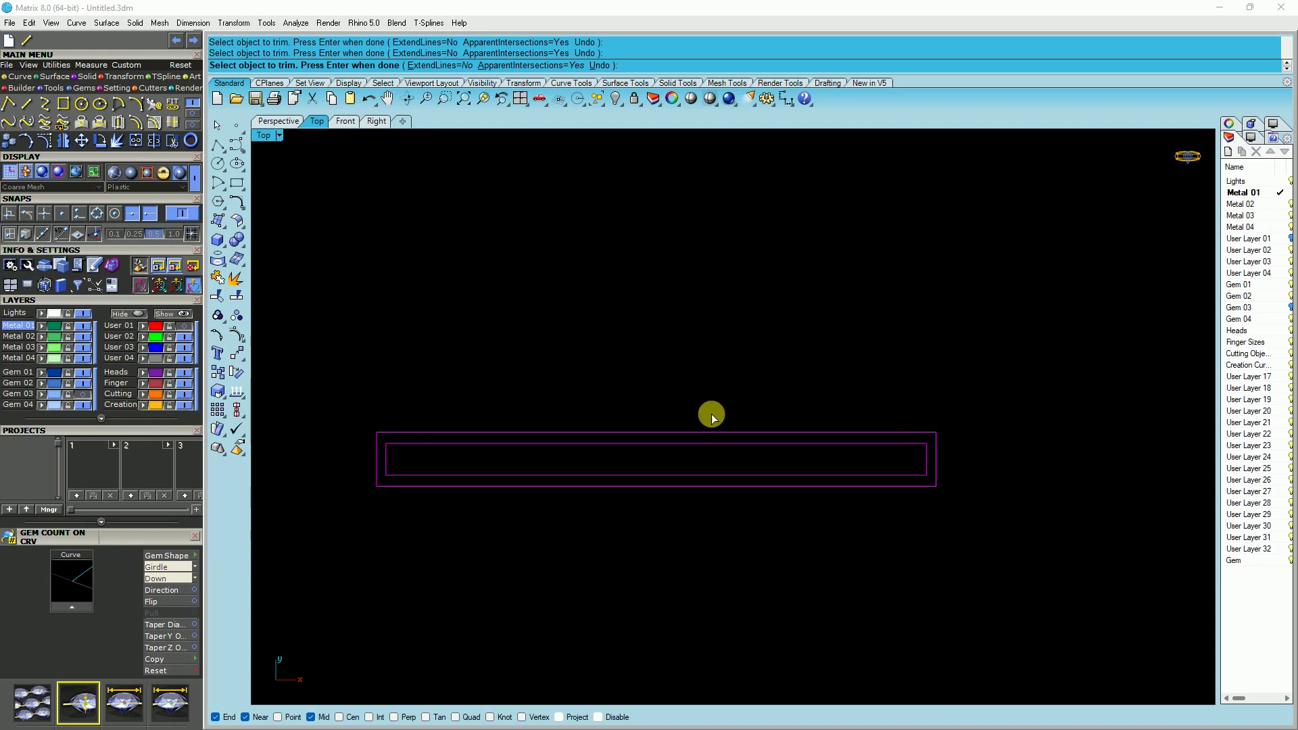
pyautogui.press('Return')
# Join the eight outline curves into outer and inner closed rectangles.
pyautogui.moveTo(992, 555); pyautogui.dragTo(346, 330)
pyautogui.click(382, 312)
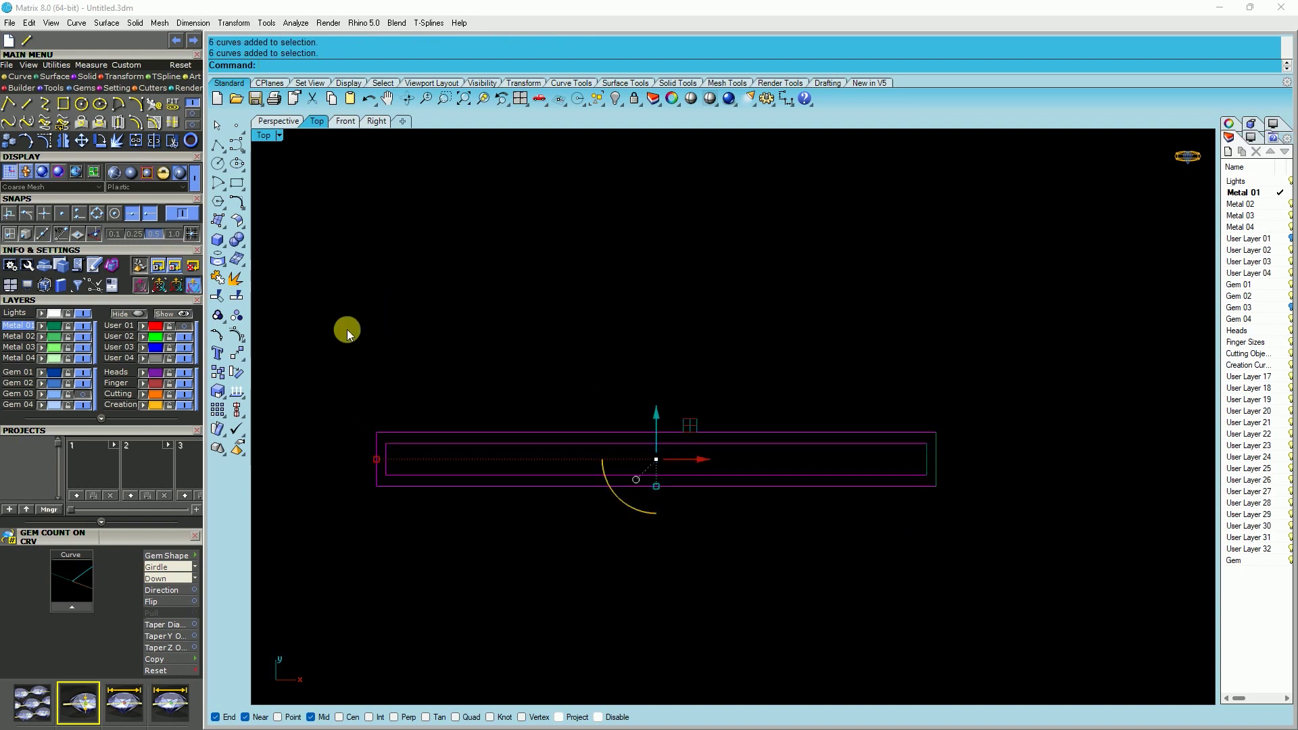
pyautogui.moveTo(1007, 558); pyautogui.dragTo(327, 302)
pyautogui.write('join')
pyautogui.press('Return')
pyautogui.click(529, 434)
pyautogui.click(529, 443)
pyautogui.click(586, 473)
pyautogui.press('Escape')
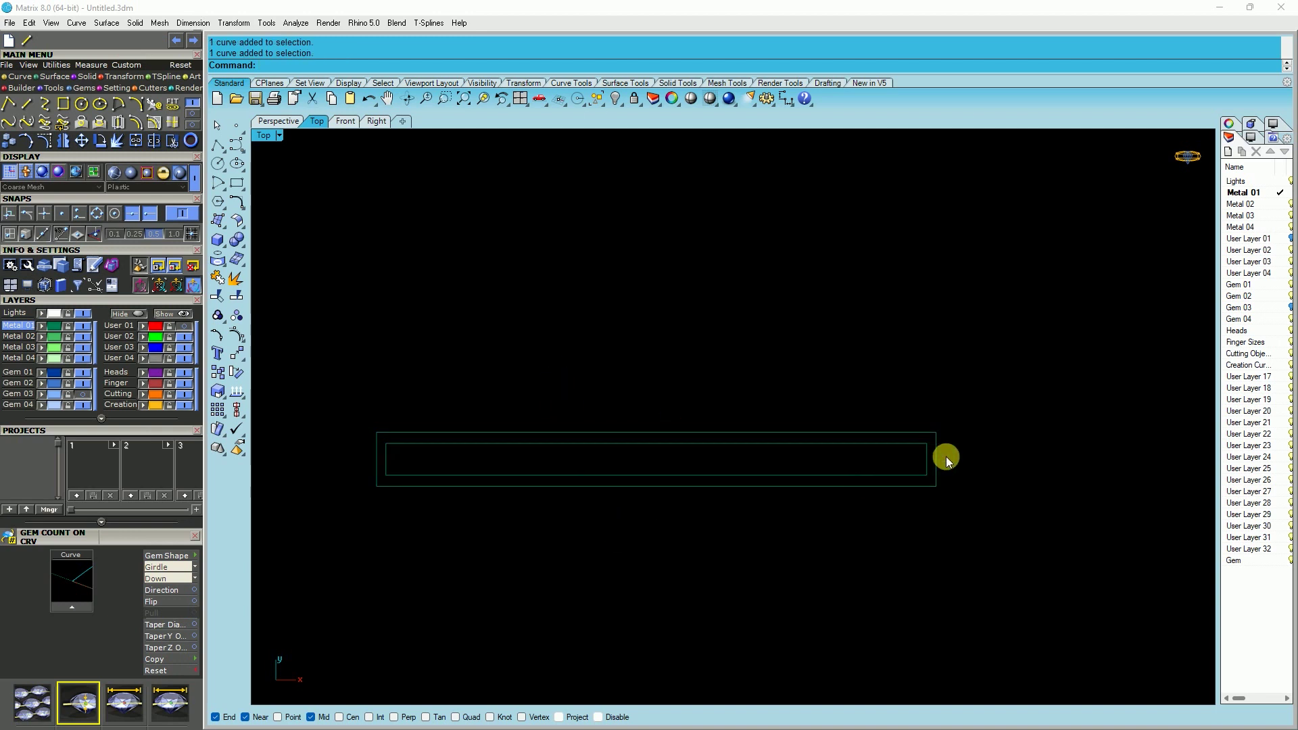
# Draw a 1.1-long cross line centred on the frame's midpoint, running across its width.
pyautogui.click(35, 103)
pyautogui.click(636, 460)
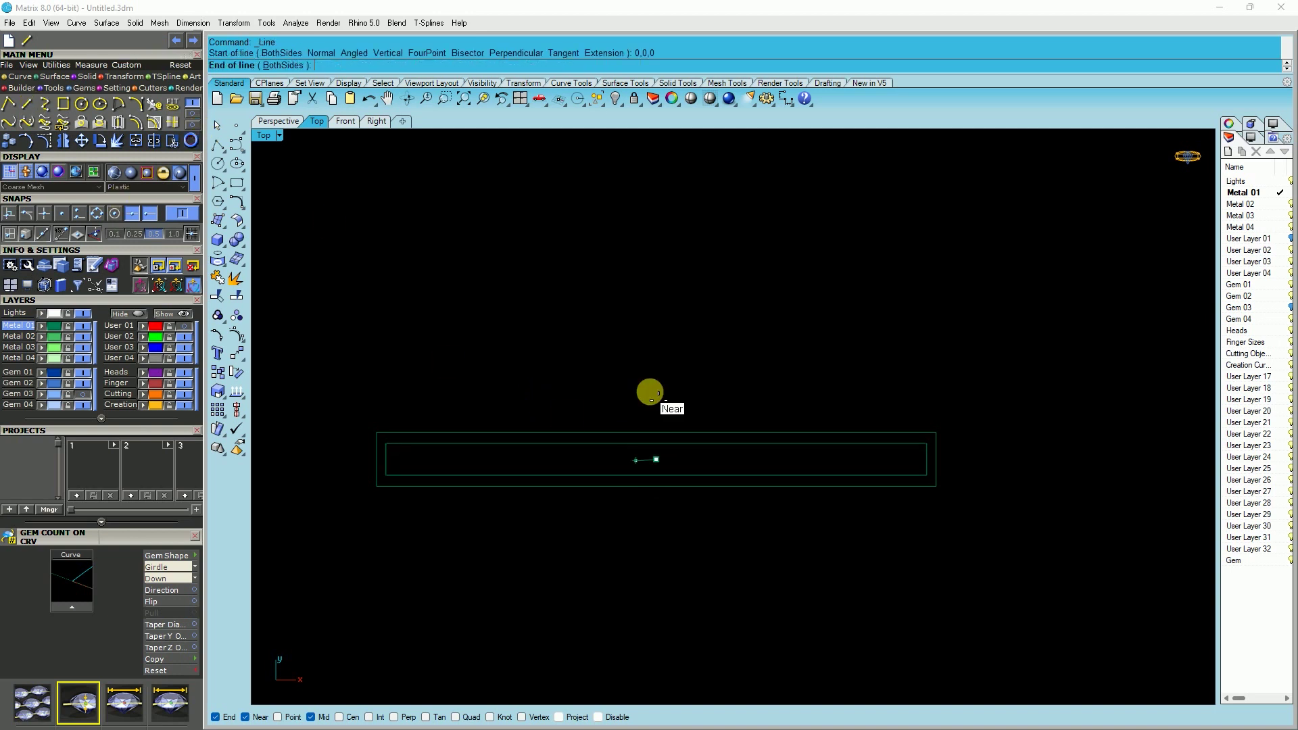
pyautogui.press('Return')
pyautogui.click(654, 397)
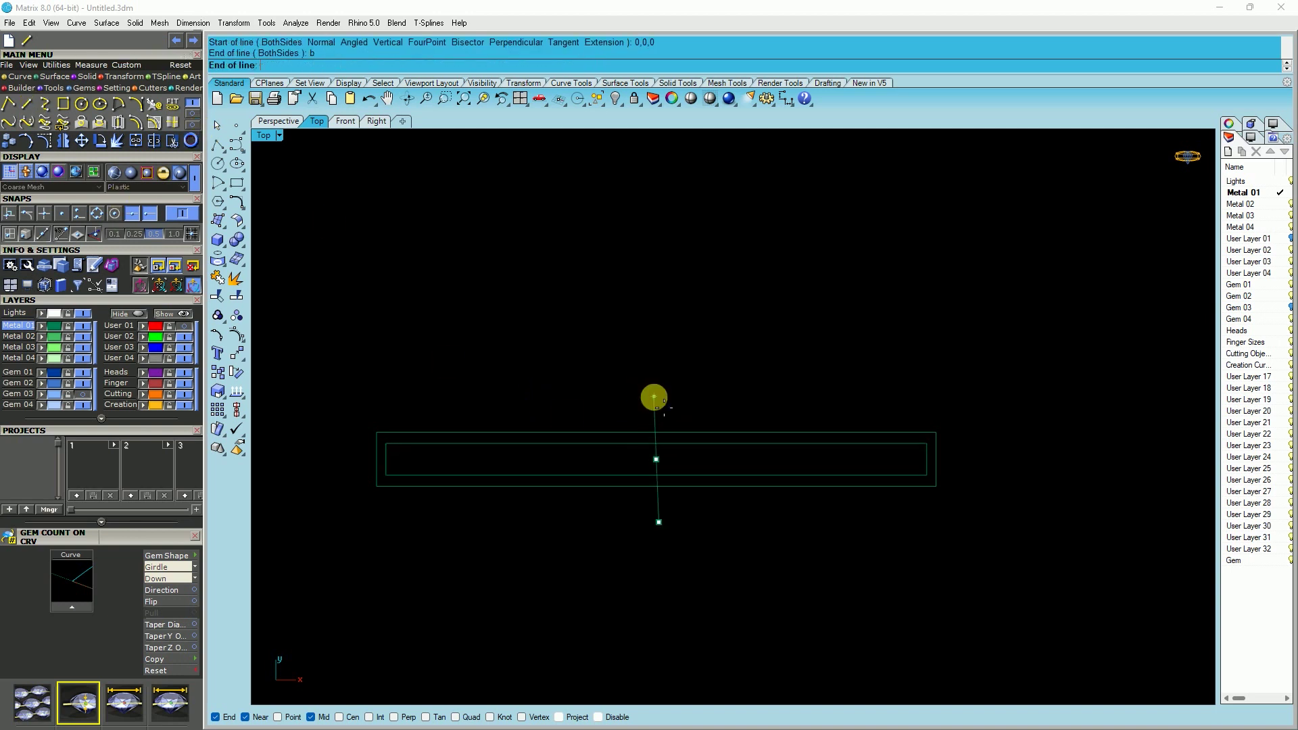
pyautogui.scroll(4, 660, 426)
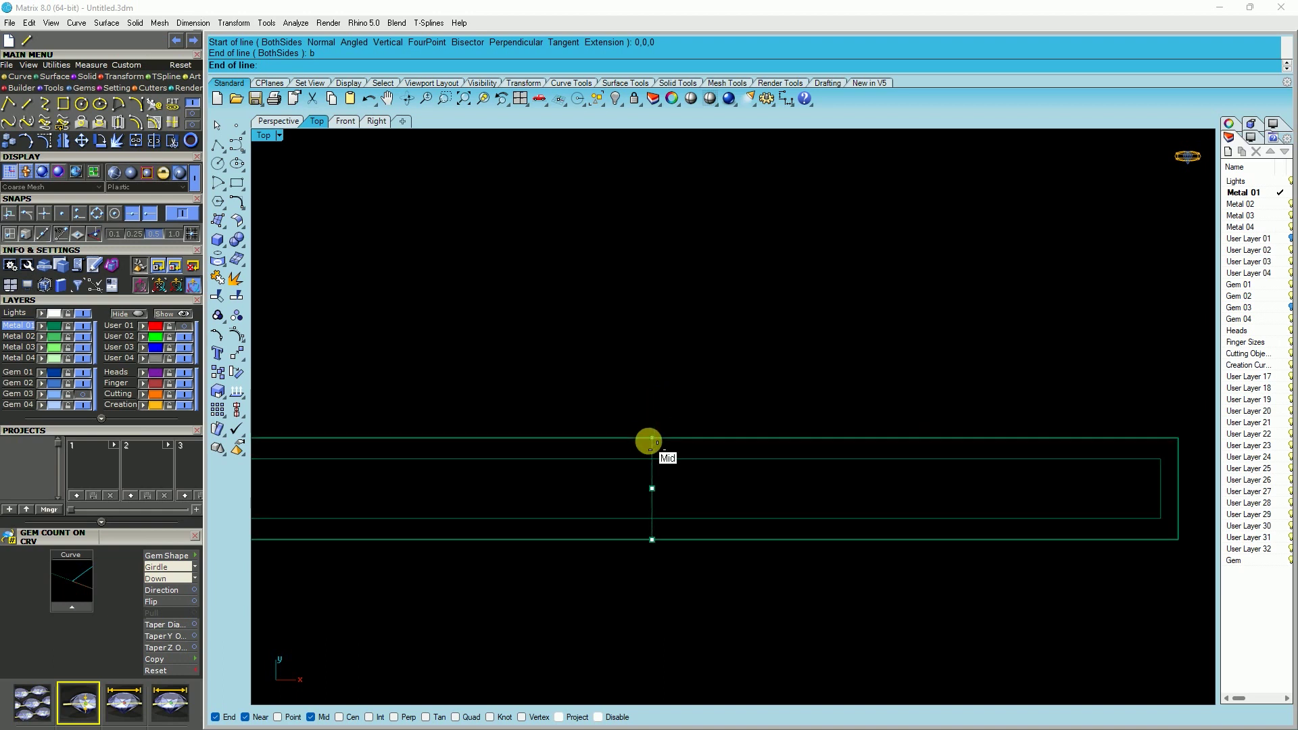
pyautogui.write('1.1')
pyautogui.press('Return')
pyautogui.click(649, 443)
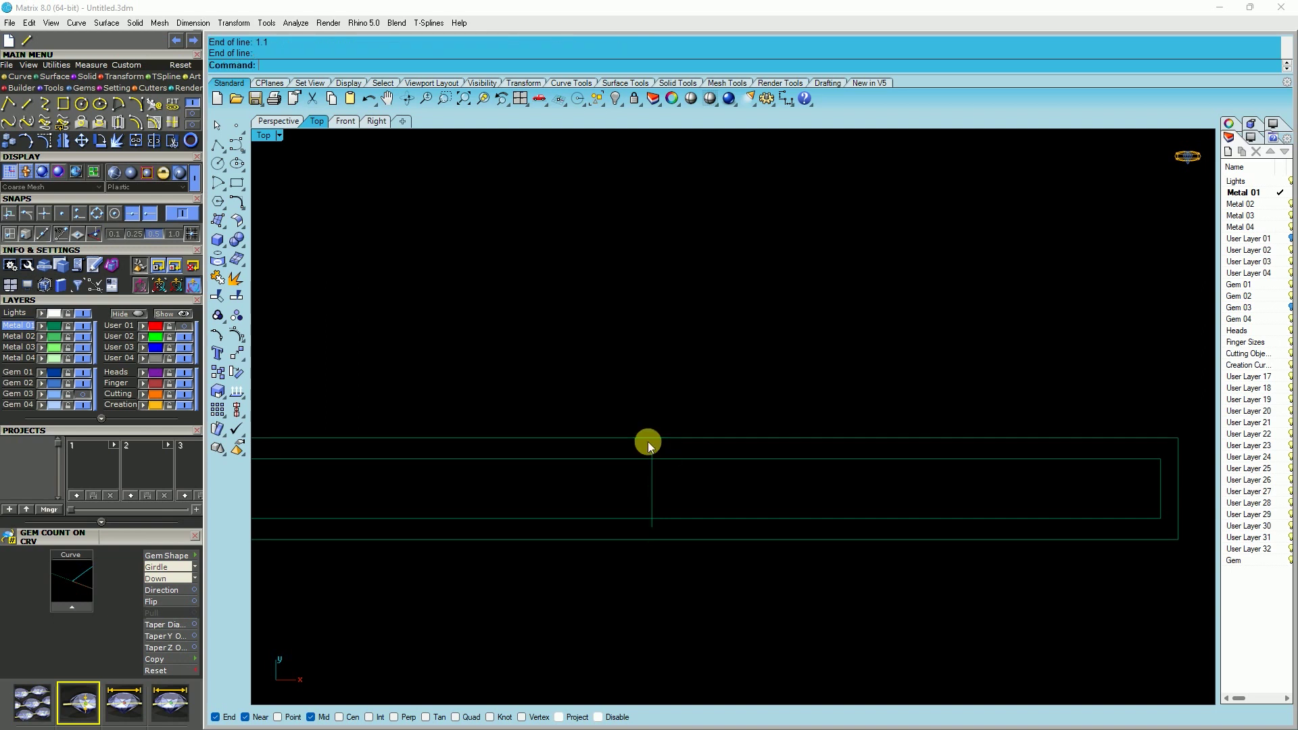
# Offset the cross line 0.3 to both sides.
pyautogui.click(653, 497)
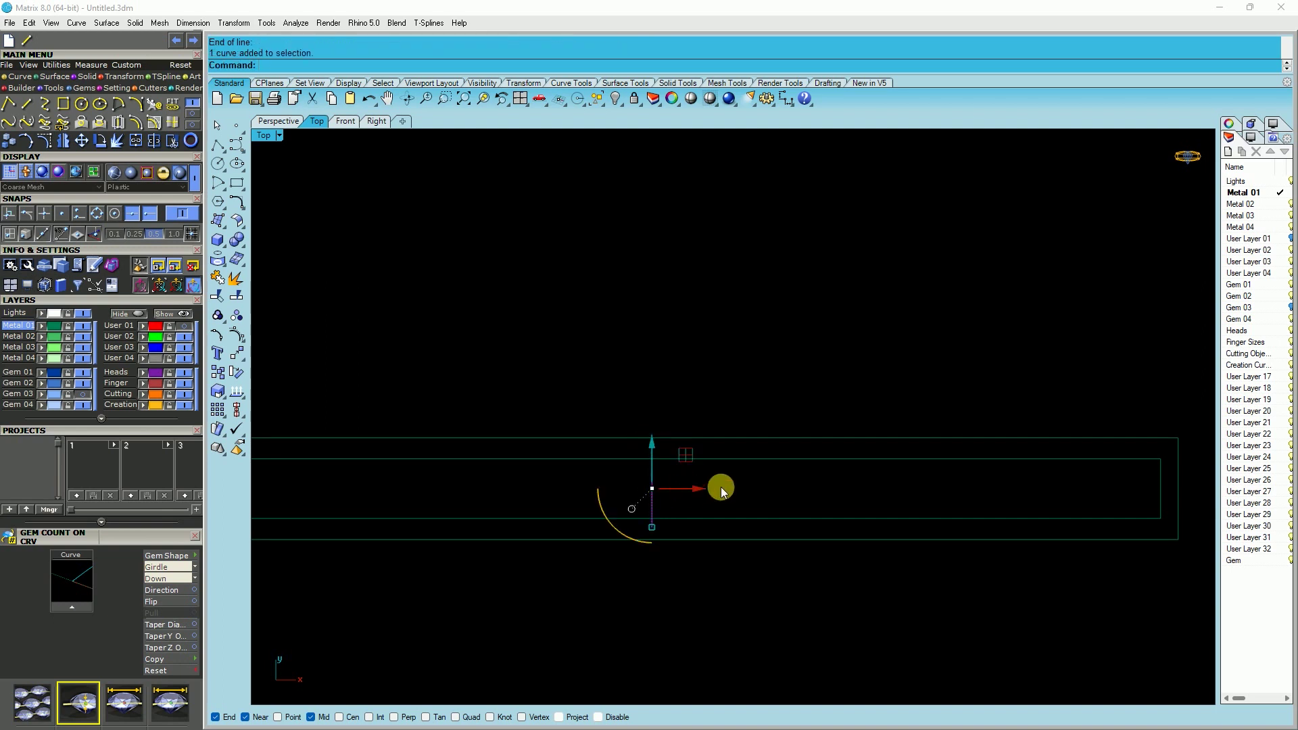
pyautogui.press('Return')
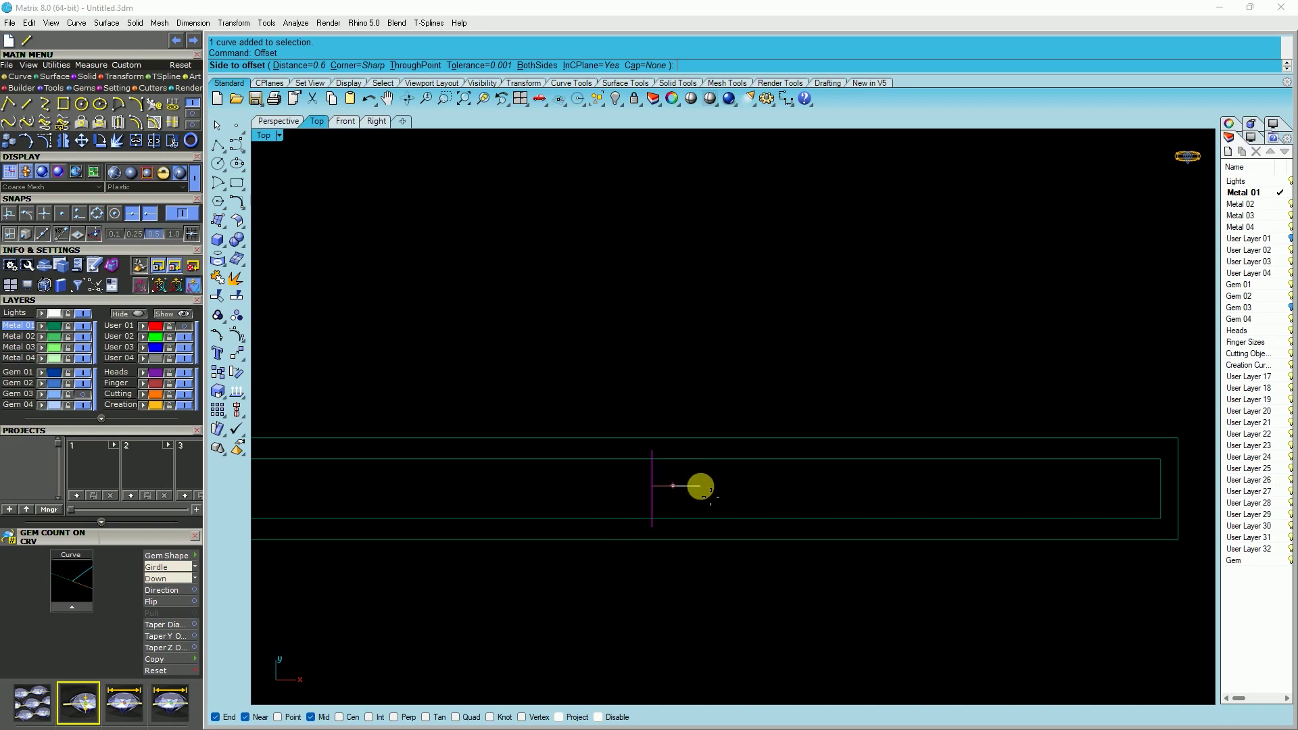
pyautogui.write('.3')
pyautogui.press('Return')
pyautogui.click(701, 487)
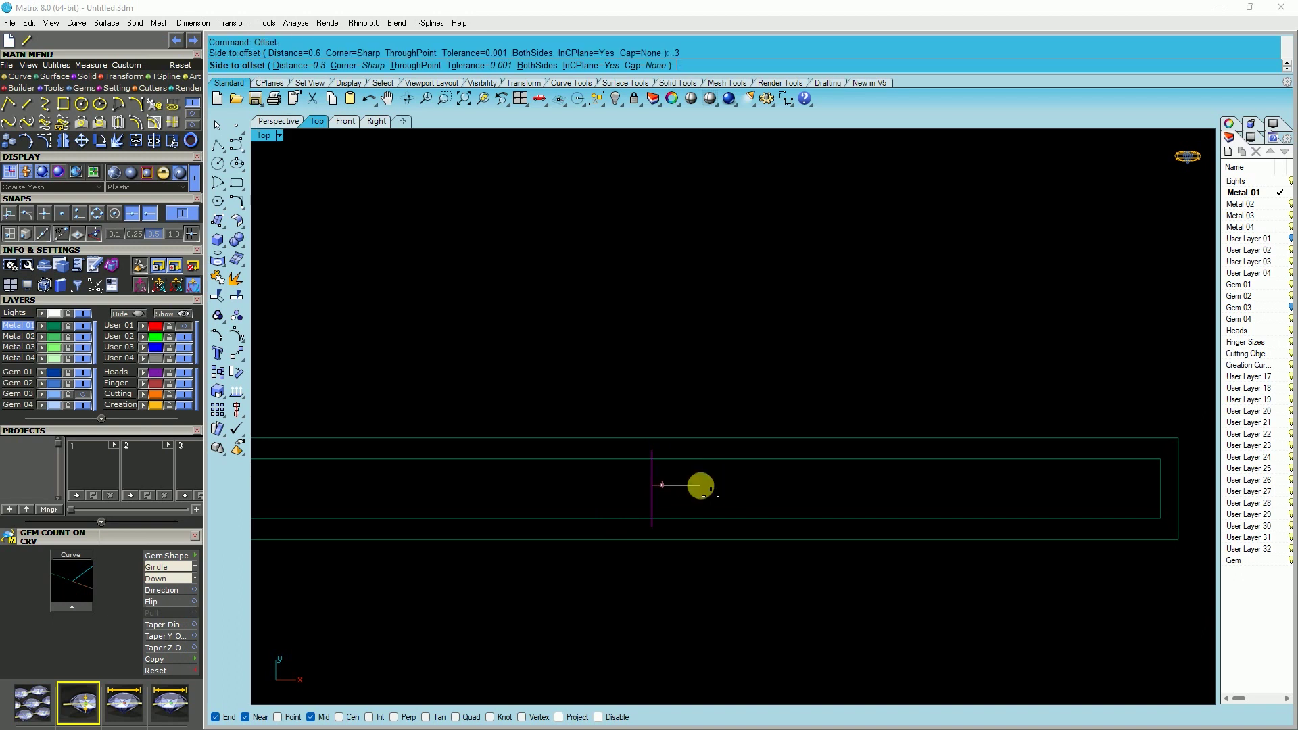
pyautogui.write('b')
pyautogui.press('Return')
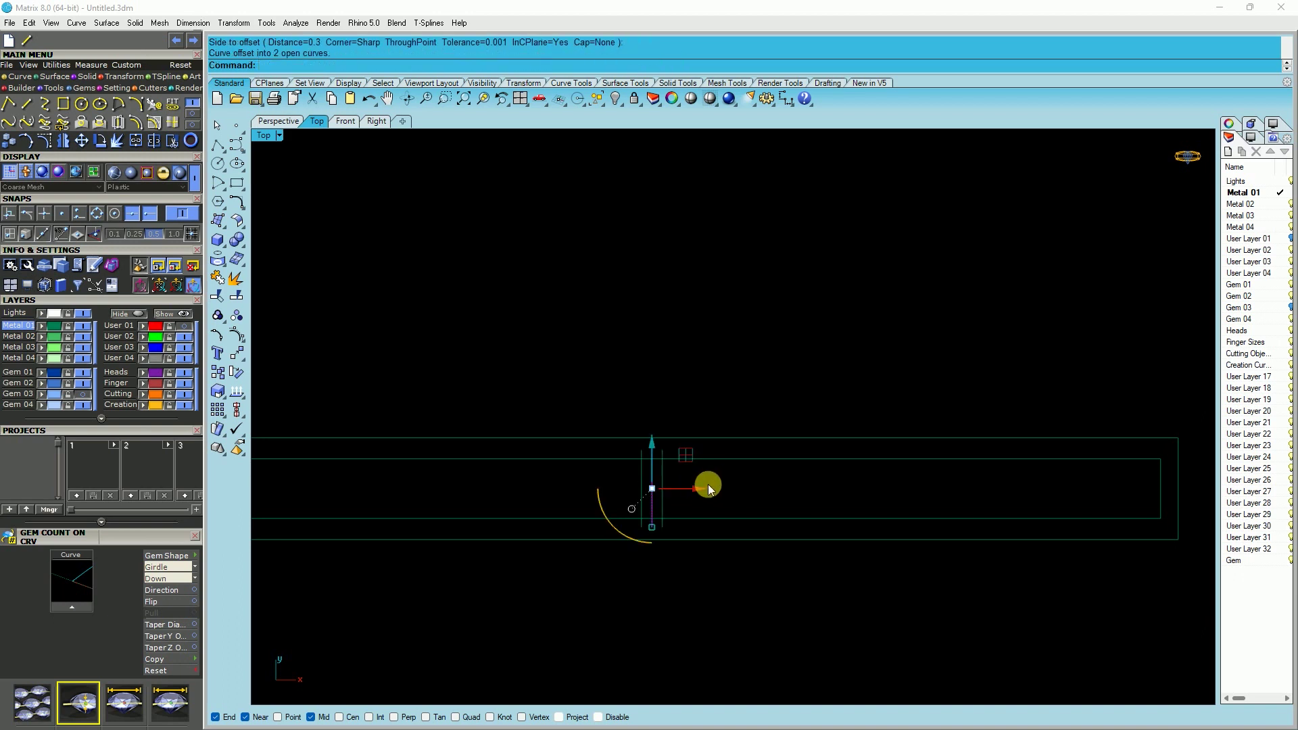
pyautogui.click(651, 480)
# Delete the original centre line and loft a surface between the two offset curves.
pyautogui.press('Delete')
pyautogui.moveTo(681, 475); pyautogui.dragTo(624, 478)
pyautogui.write('ft')
pyautogui.rightClick(630, 469)
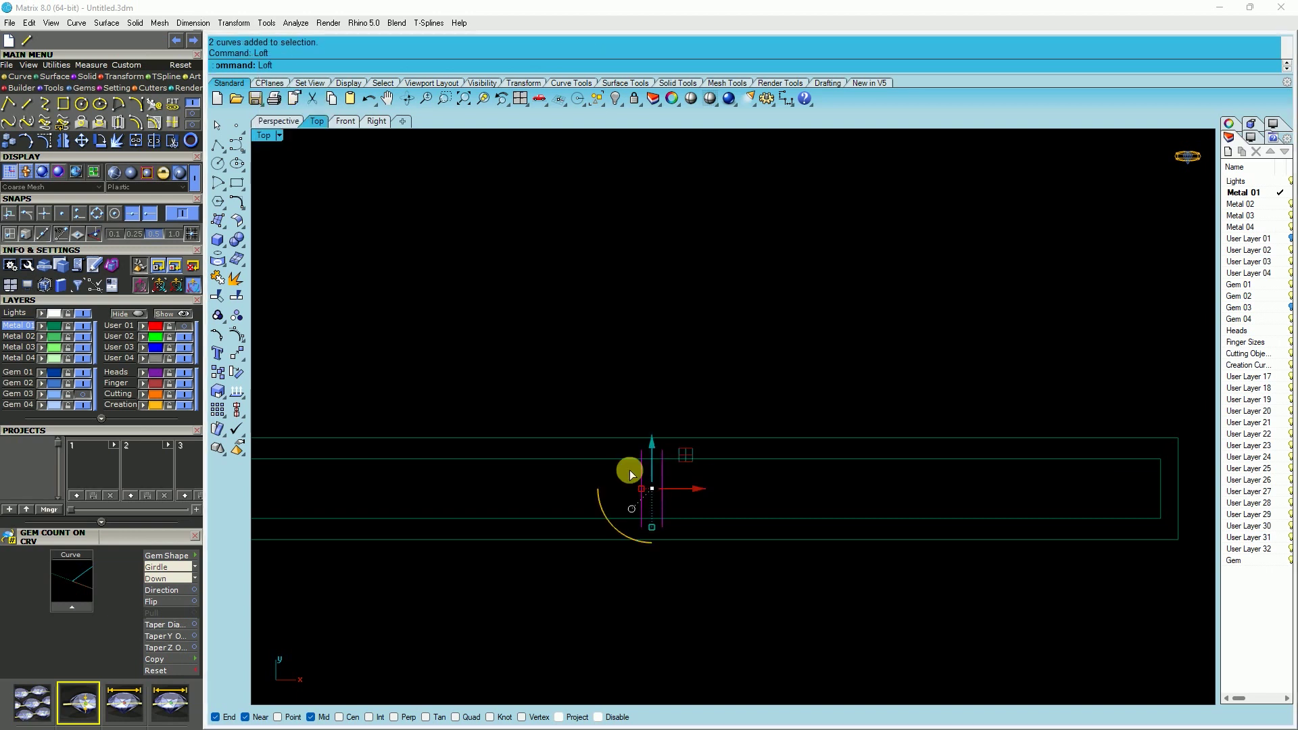
pyautogui.rightClick(679, 481)
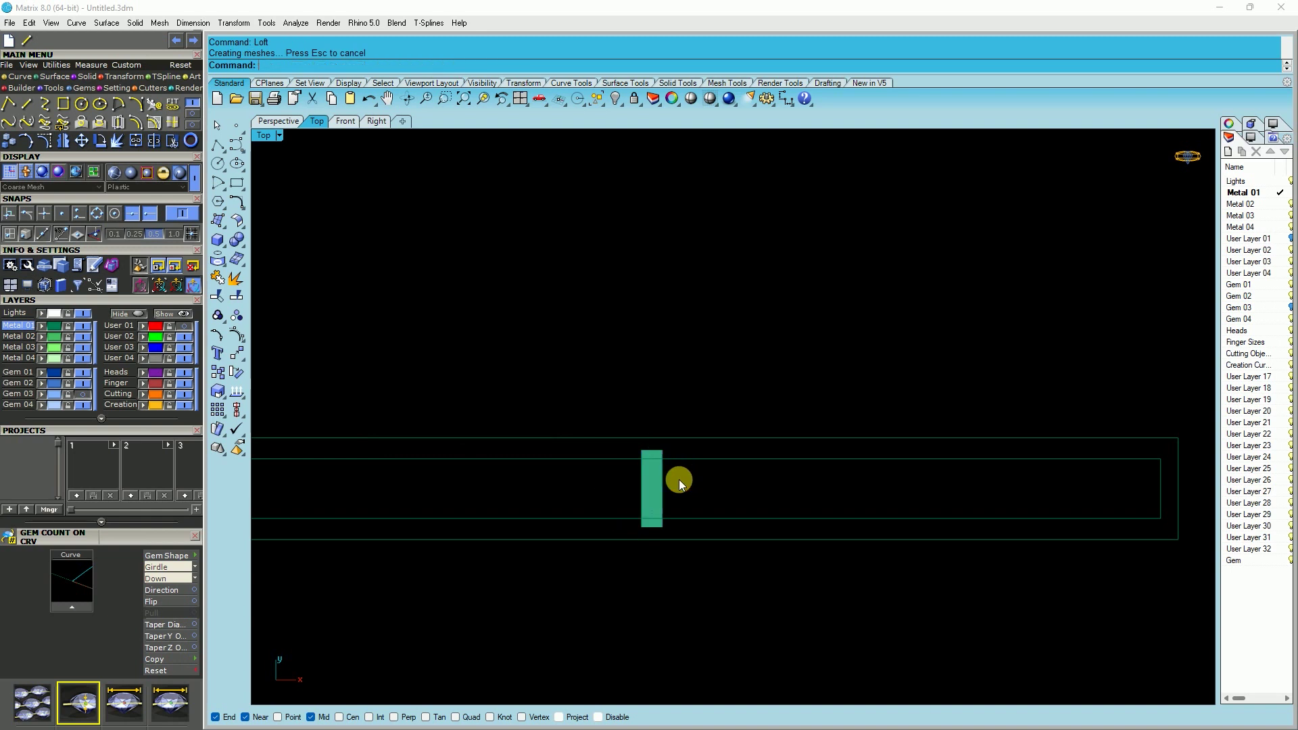
pyautogui.click(651, 480)
pyautogui.click(316, 125)
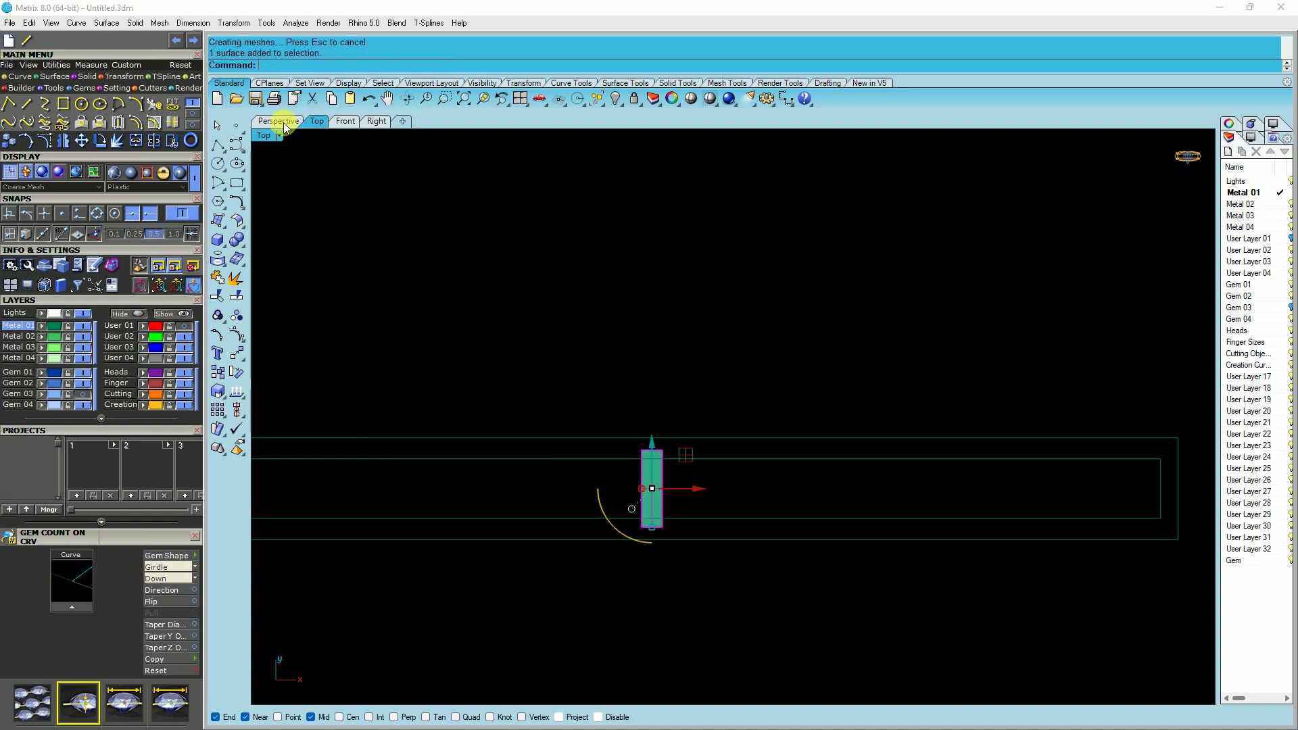
# Extrude the lofted cross-bar strip 0.4 units with Extrude Surface in Perspective, then return to Top view.
pyautogui.click(283, 122)
pyautogui.moveTo(591, 415); pyautogui.dragTo(352, 329, button='right')
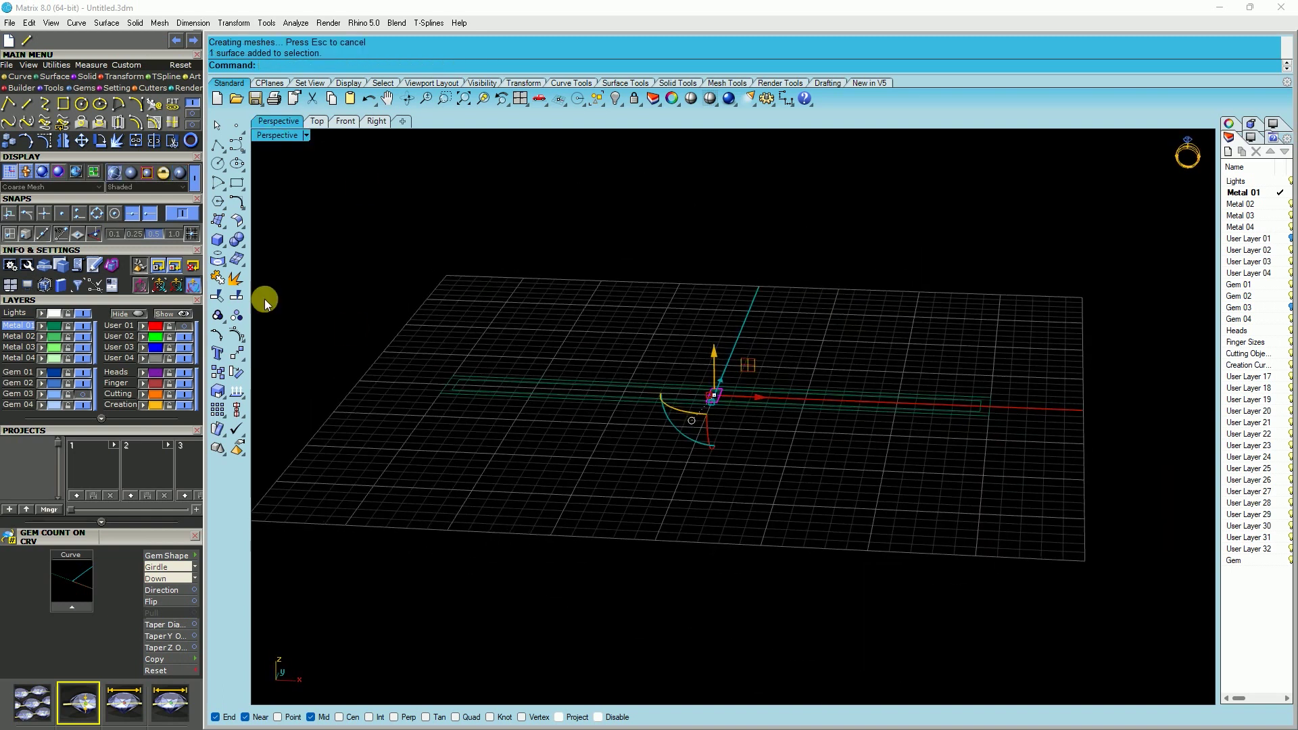
pyautogui.click(227, 254)
pyautogui.click(318, 285)
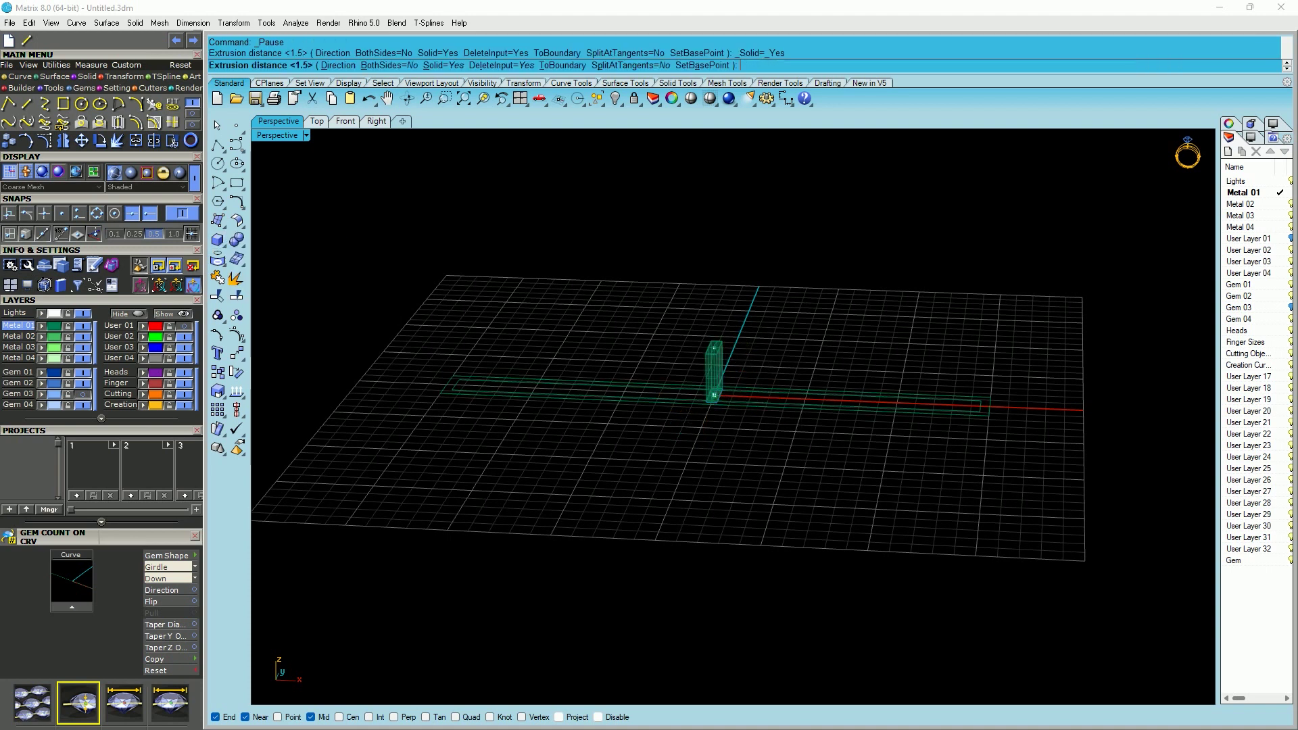
pyautogui.write('.4')
pyautogui.press('Return')
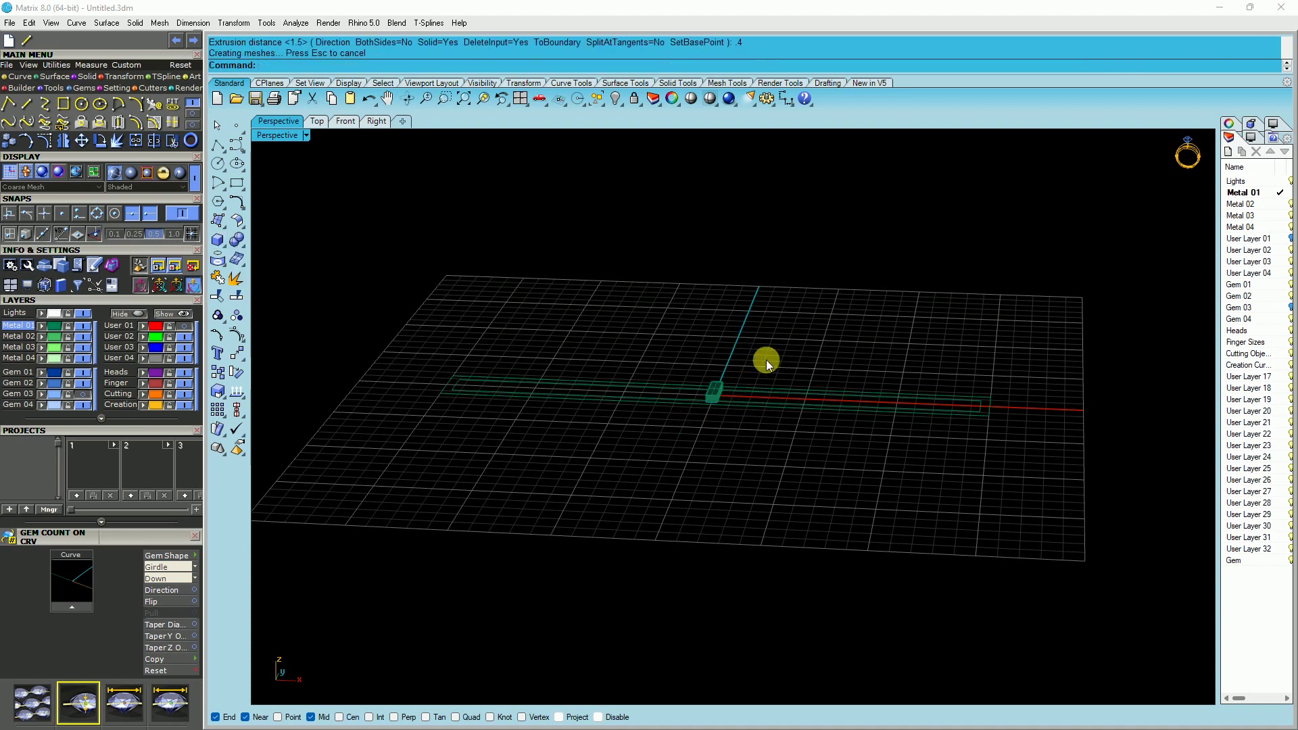
pyautogui.scroll(4, 716, 397)
pyautogui.moveTo(707, 400); pyautogui.dragTo(715, 384, button='right')
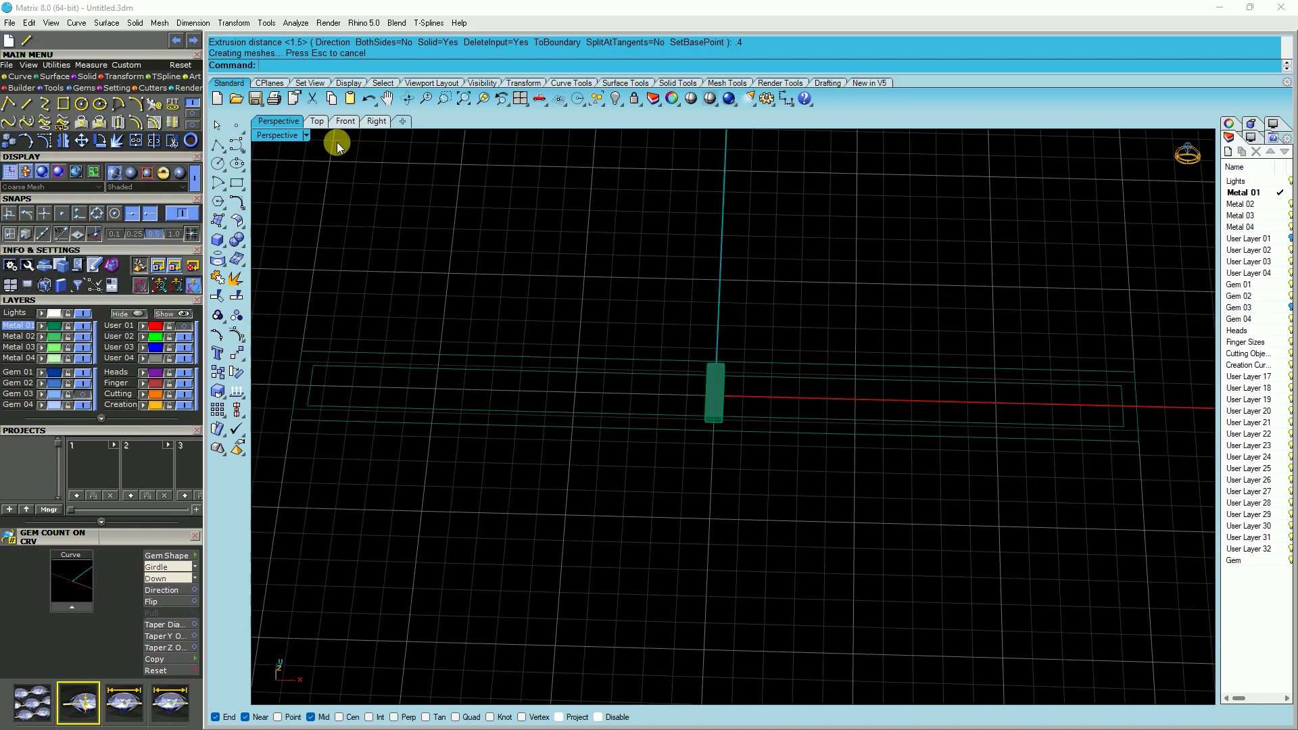
pyautogui.click(317, 121)
pyautogui.click(651, 490)
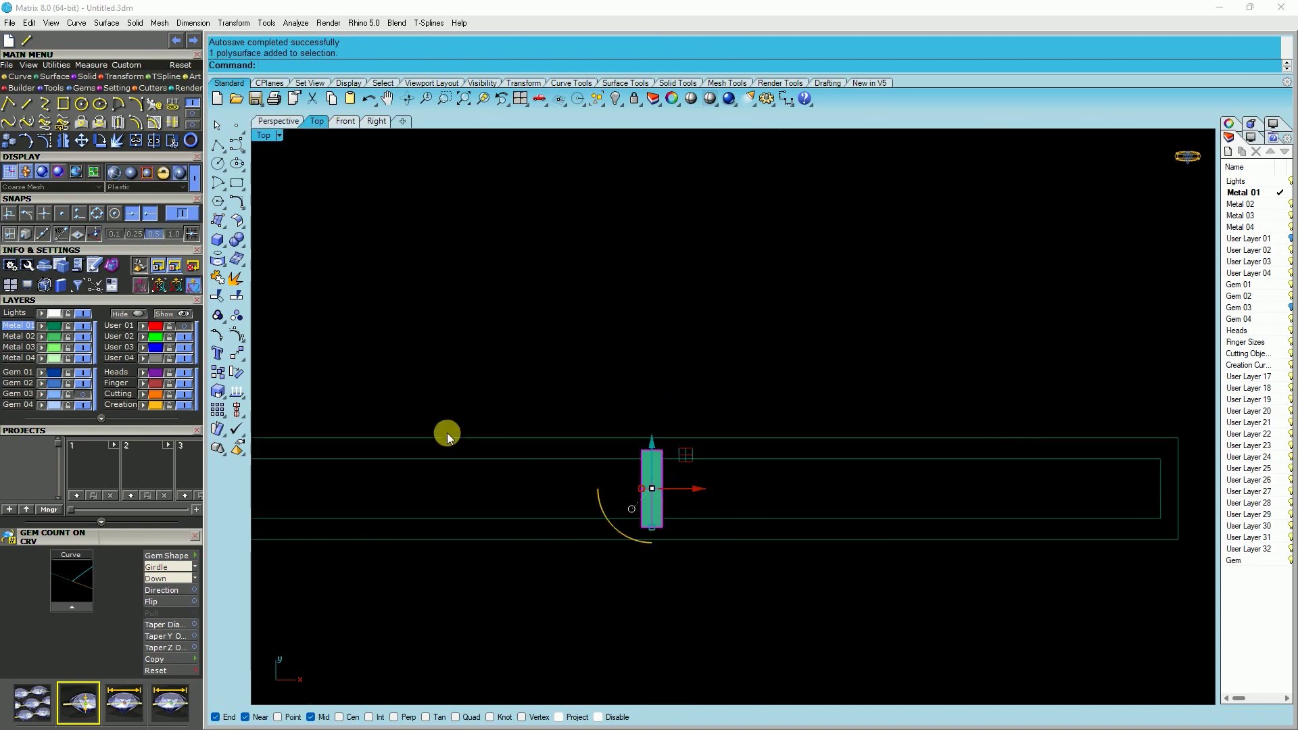
# Put the helper box on layer User 03, then delete it along with the arc curve.
pyautogui.moveTo(565, 473); pyautogui.dragTo(565, 473)
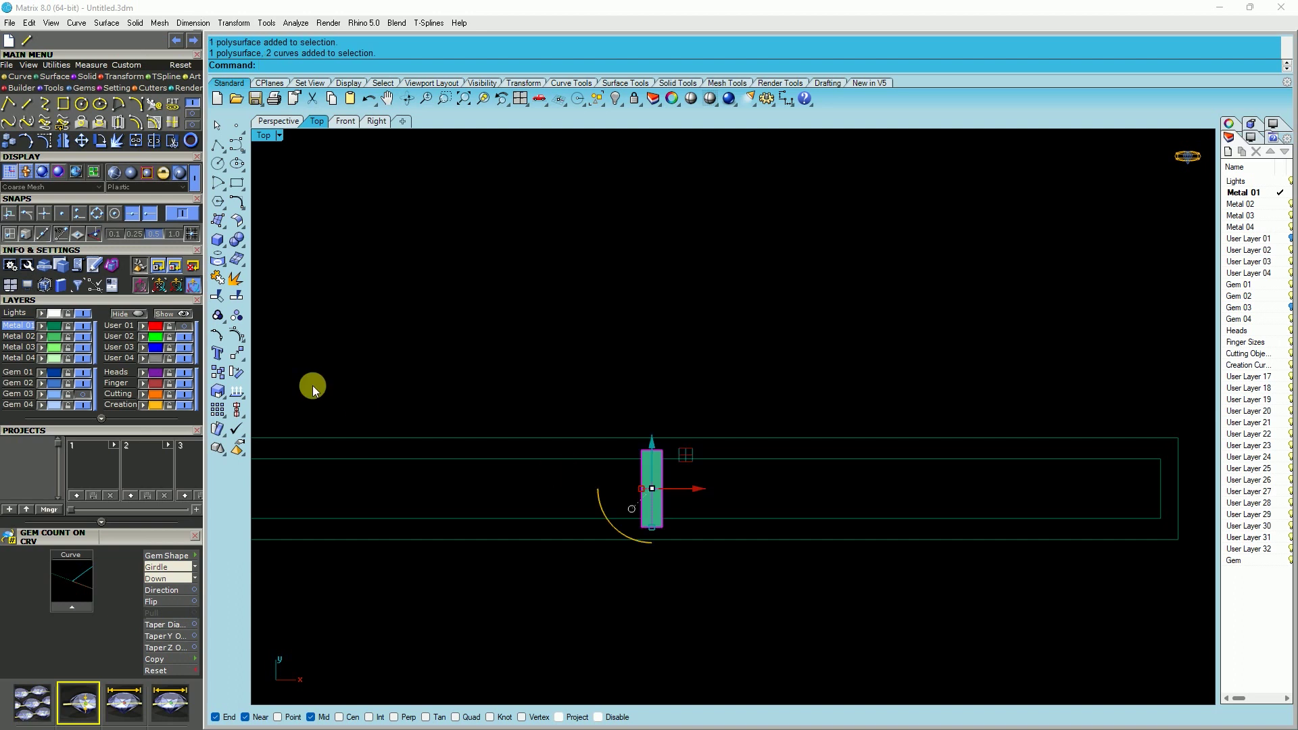
pyautogui.click(184, 348)
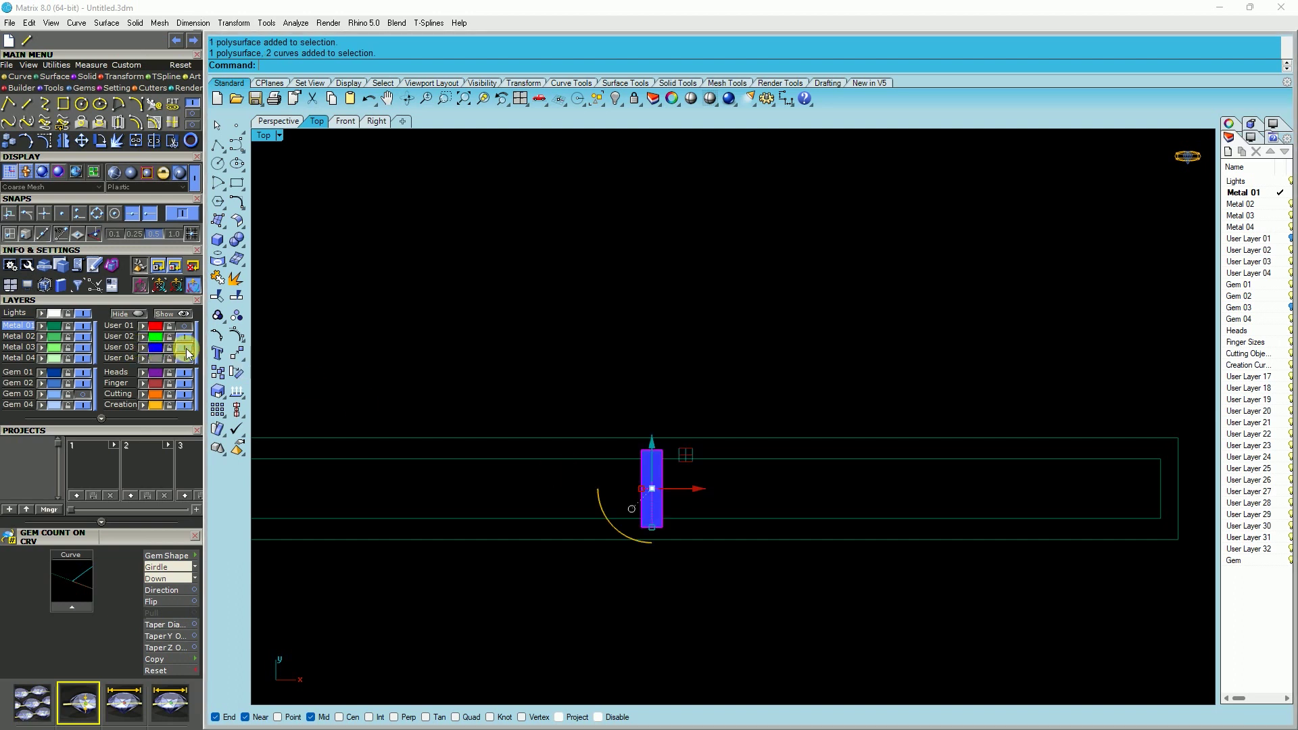
pyautogui.press('Delete')
pyautogui.scroll(-3, 651, 461)
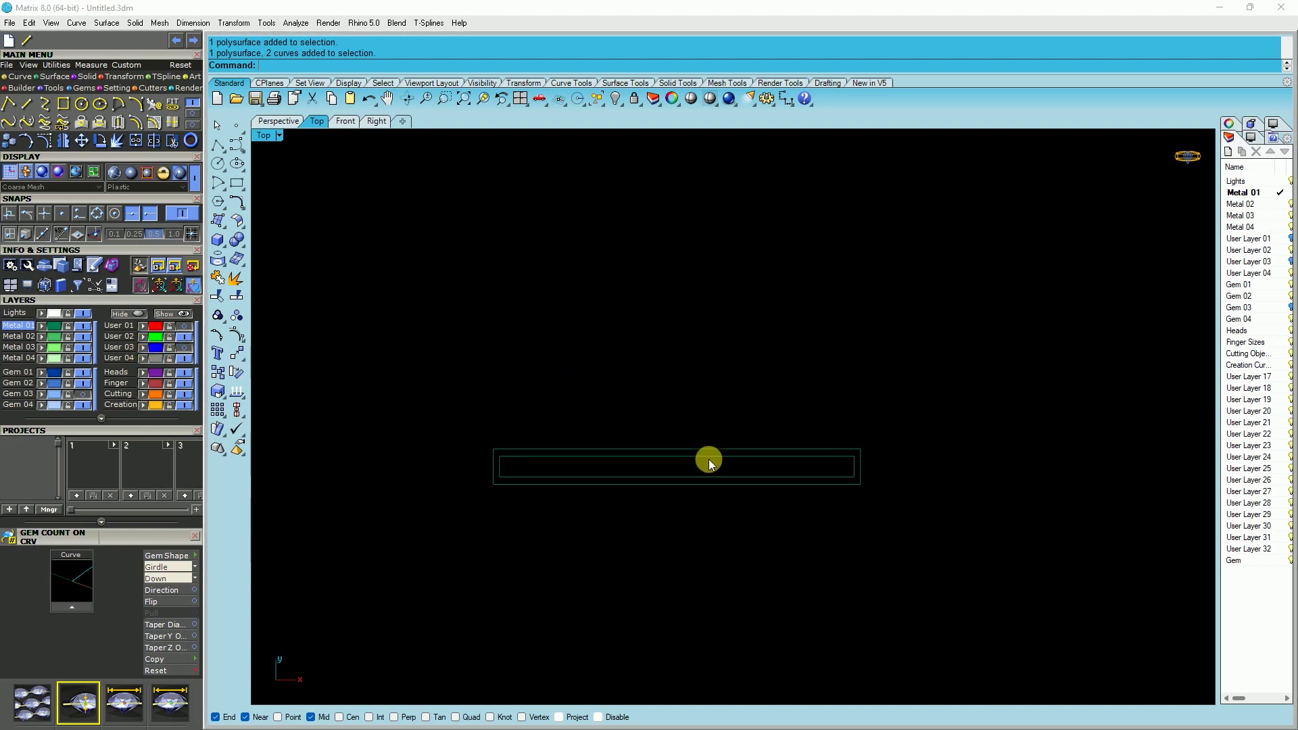
# Build a Patch surface from the rectangle outline.
pyautogui.click(863, 468)
pyautogui.write('Patch')
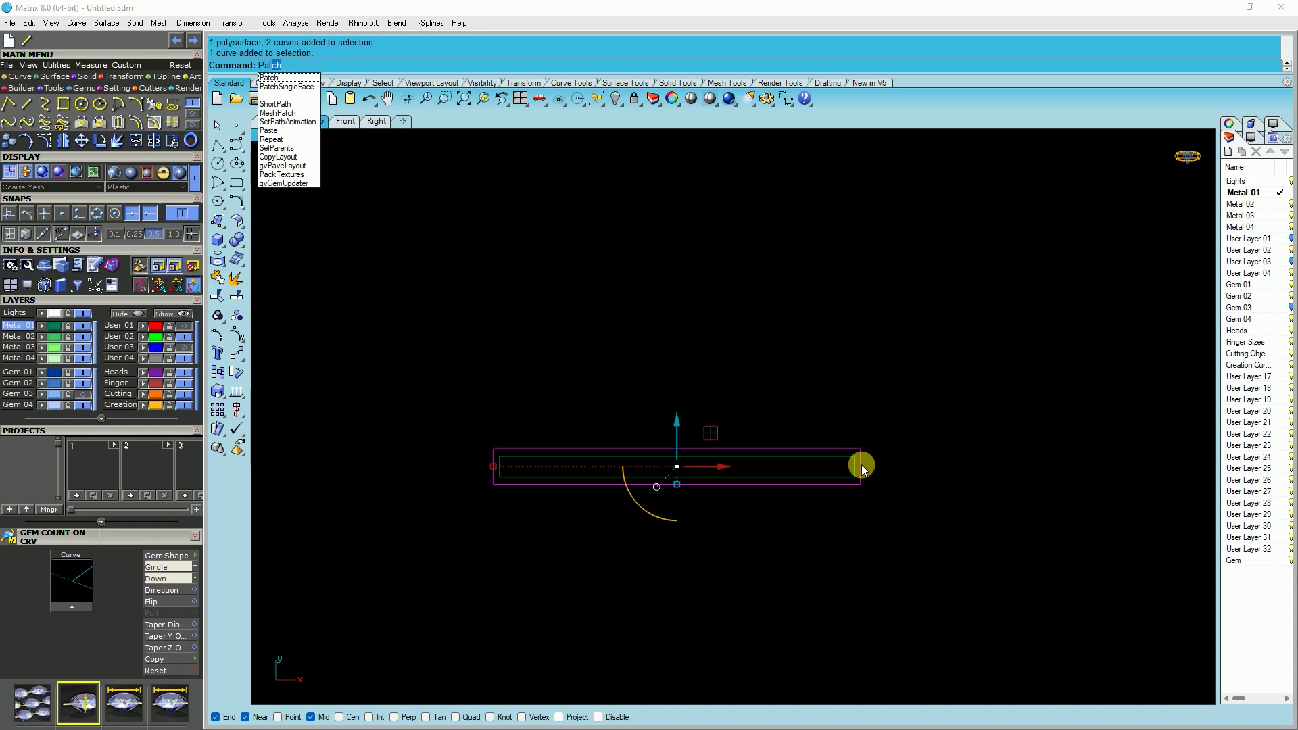
pyautogui.press('Return')
pyautogui.press('Return')
pyautogui.scroll(5, 838, 463)
# Split the patch with the rectangle and delete the inner piece, leaving a flat frame.
pyautogui.click(836, 463)
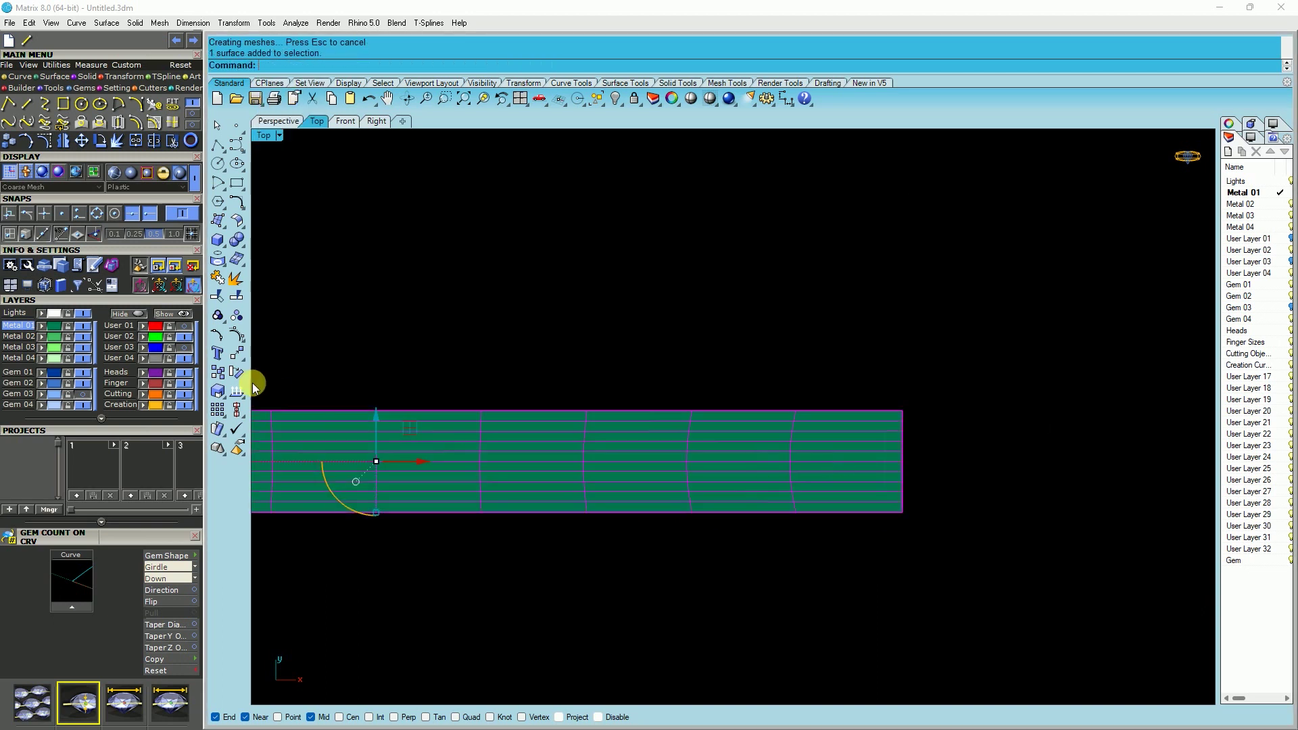
pyautogui.click(236, 296)
pyautogui.click(886, 454)
pyautogui.rightClick(945, 455)
pyautogui.click(855, 453)
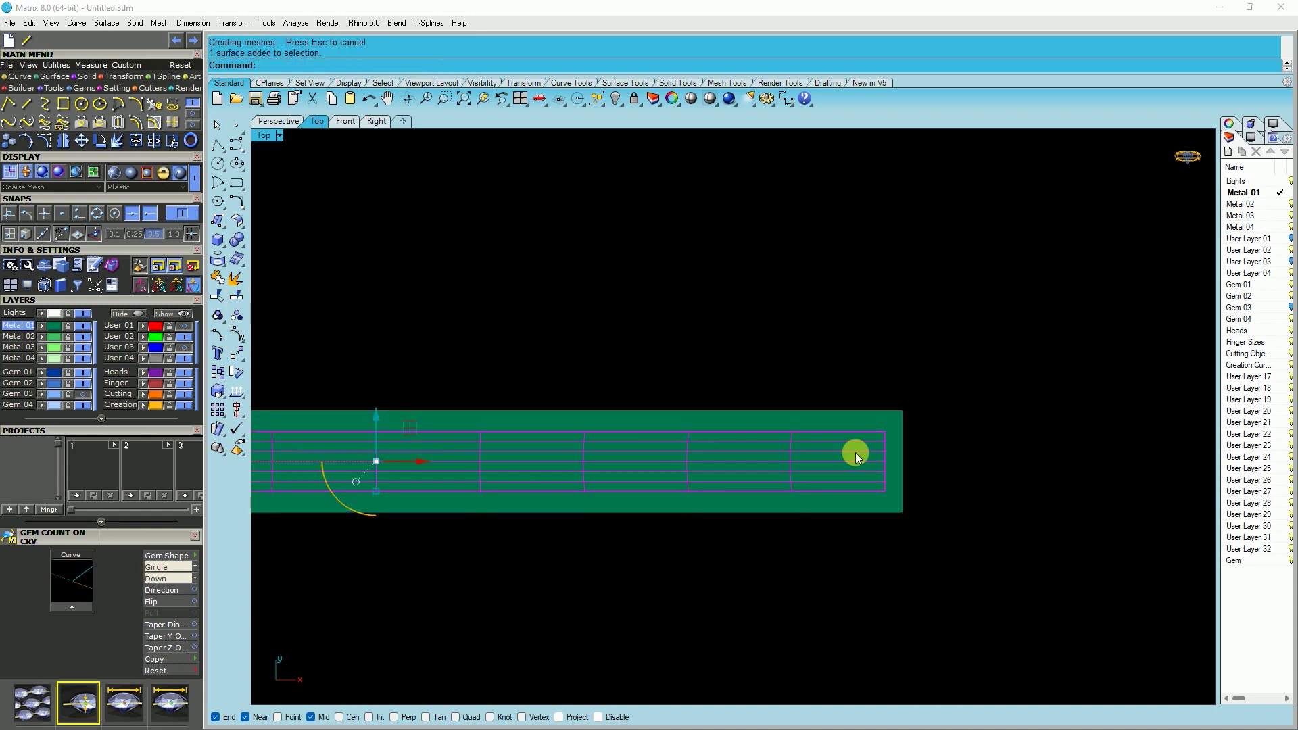
pyautogui.press('Delete')
pyautogui.scroll(-12, 920, 468)
pyautogui.scroll(4, 829, 492)
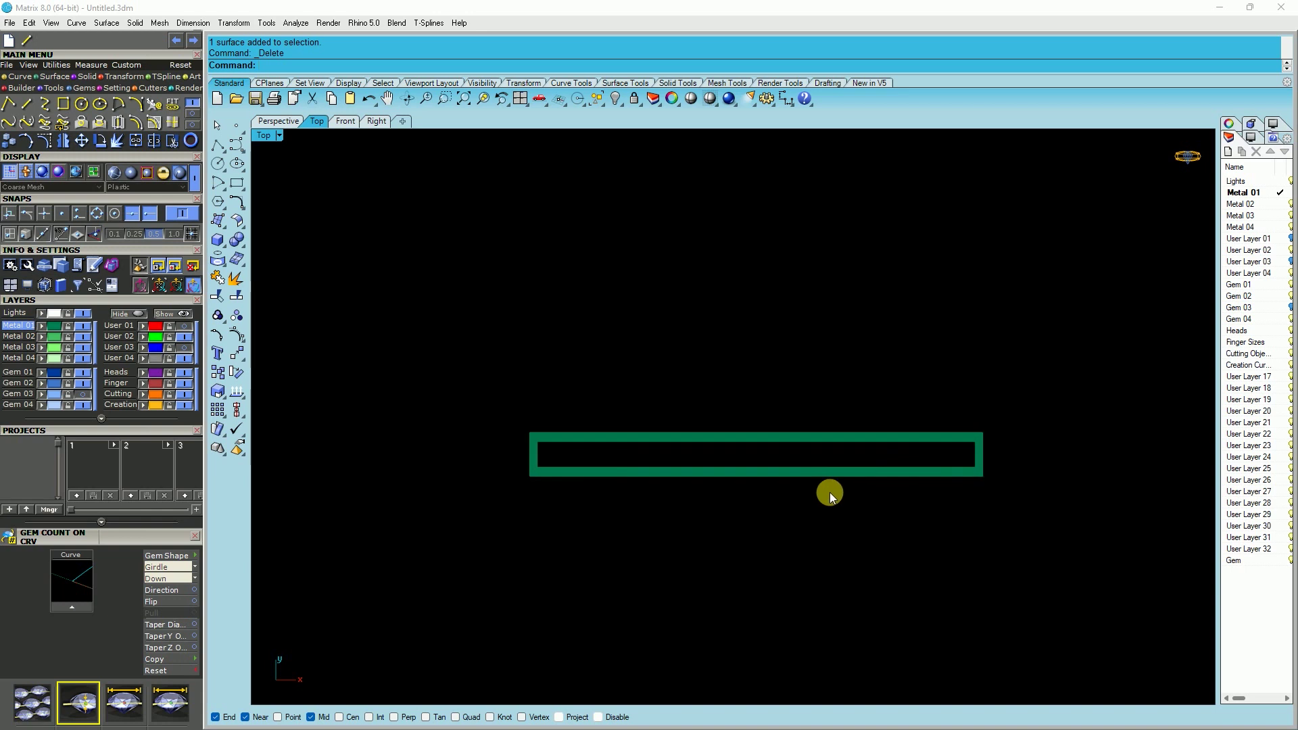
pyautogui.scroll(1, 898, 472)
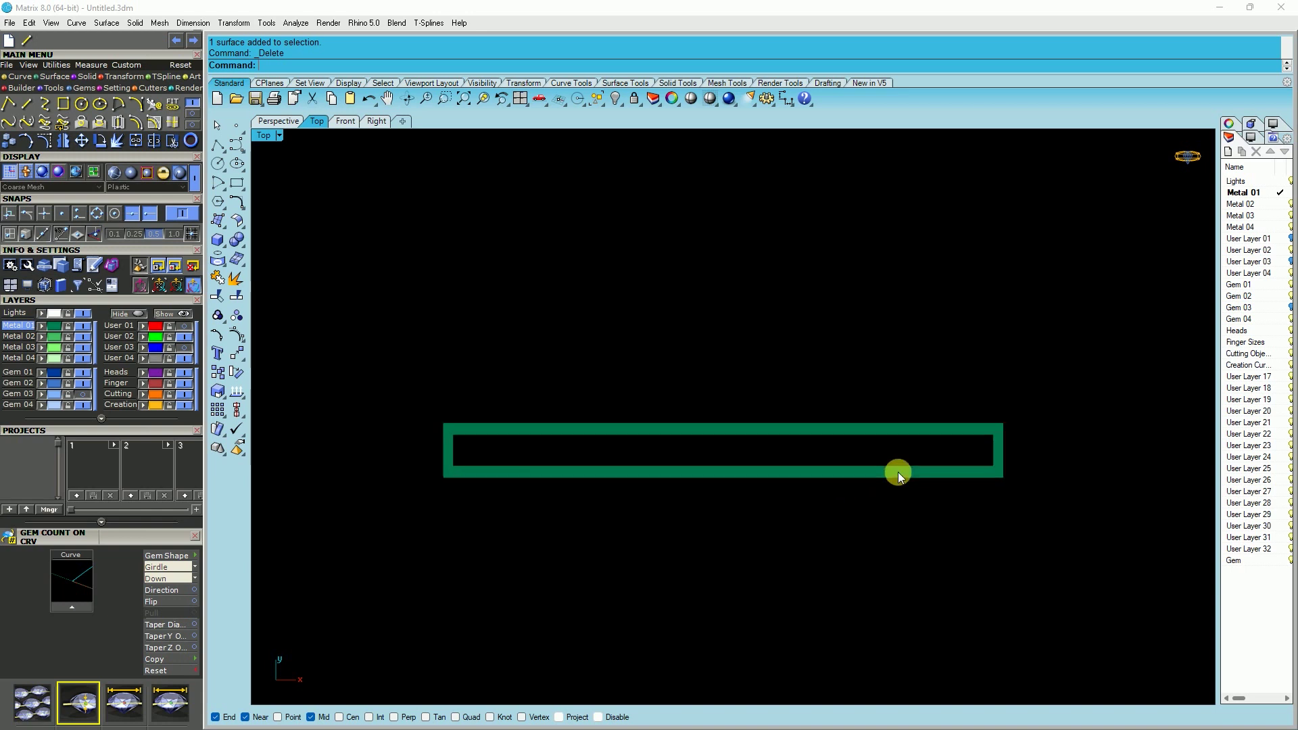
pyautogui.click(838, 472)
# Extrude the frame surface 1.5 units with Extrude Surface, then view the hollow bar from Front.
pyautogui.click(287, 122)
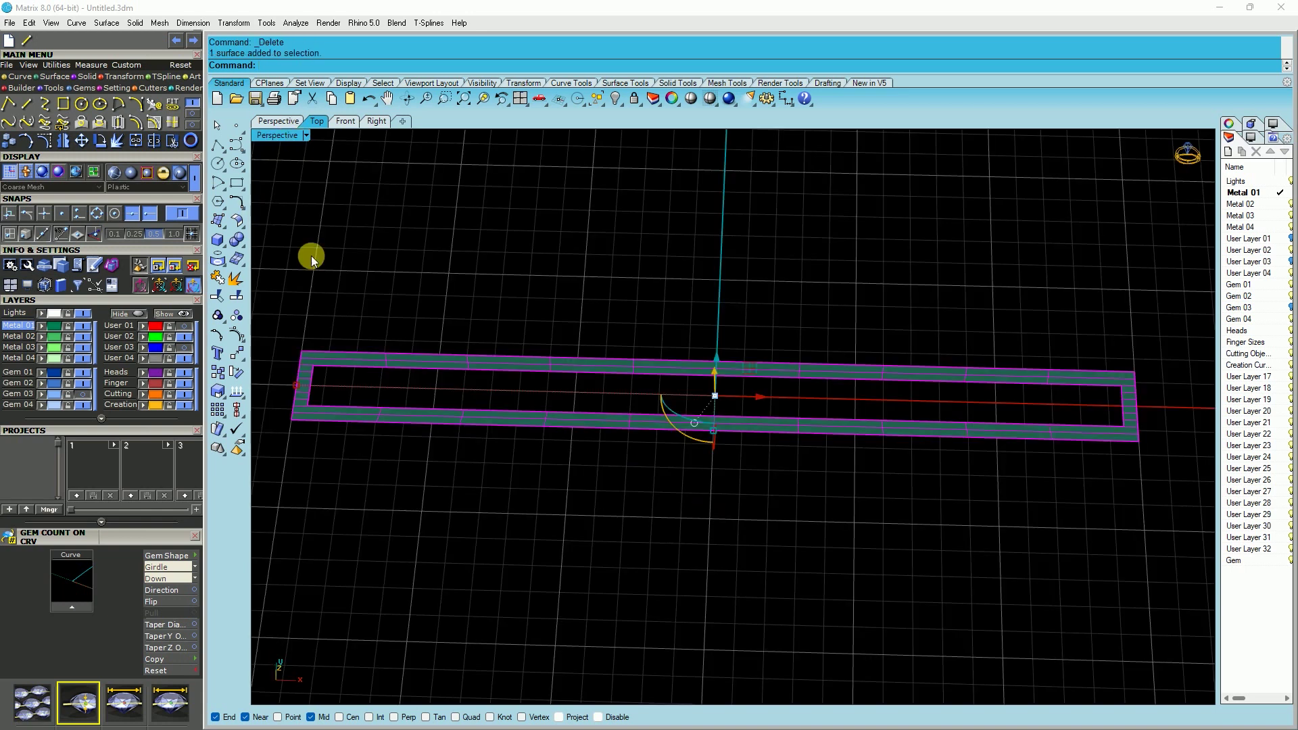
pyautogui.click(226, 250)
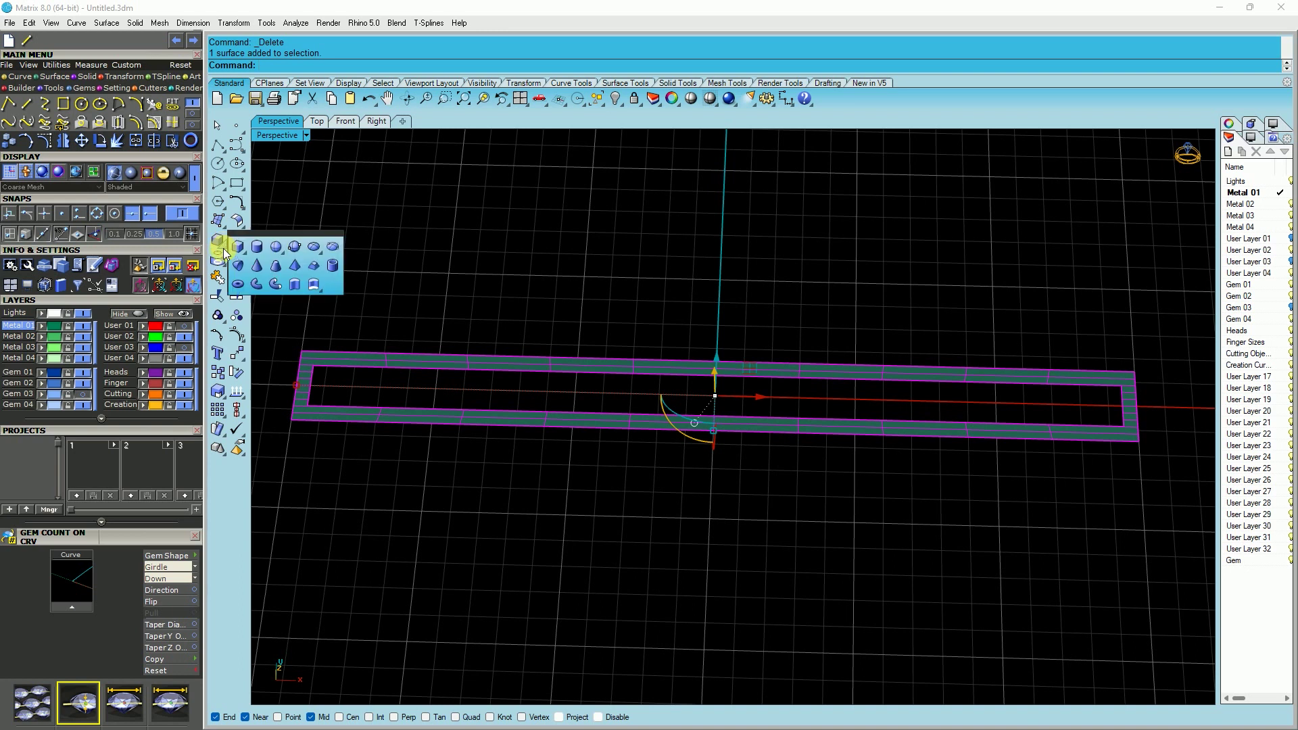
pyautogui.click(318, 286)
pyautogui.scroll(-2, 477, 355)
pyautogui.moveTo(516, 360); pyautogui.dragTo(517, 306, button='right')
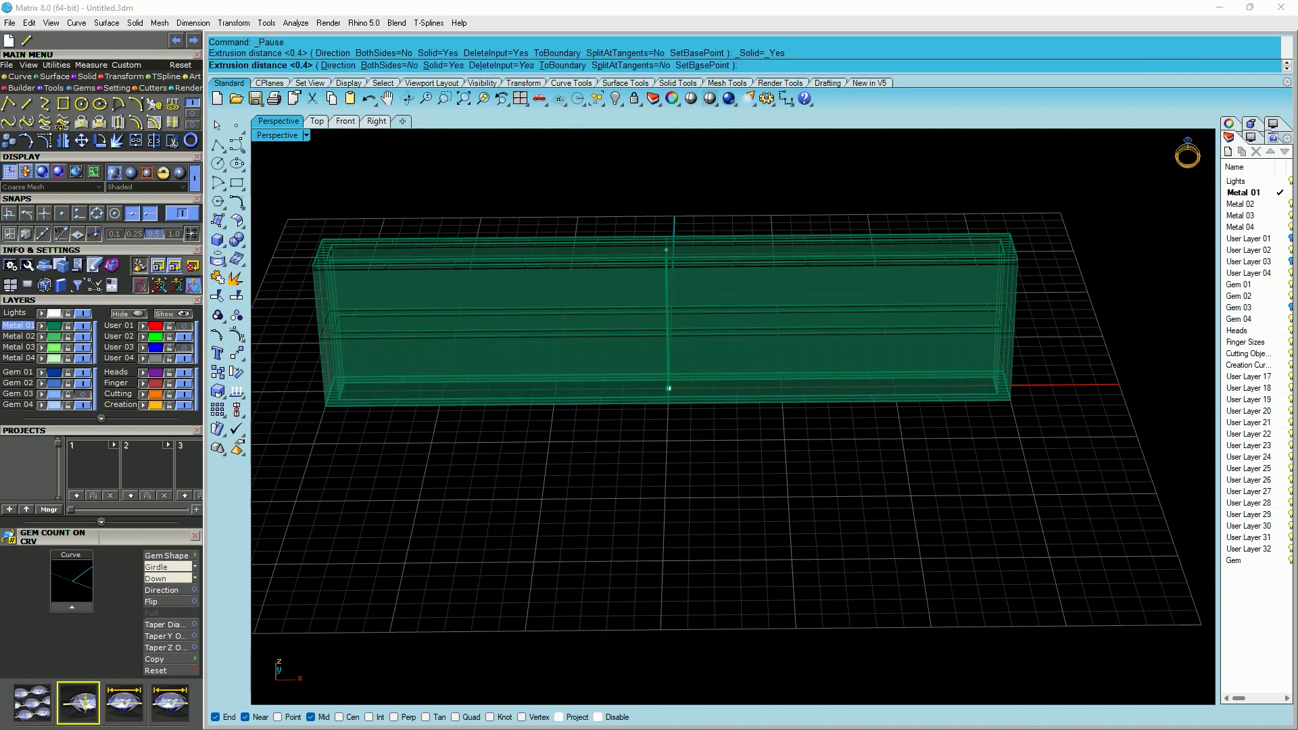
pyautogui.press('Return')
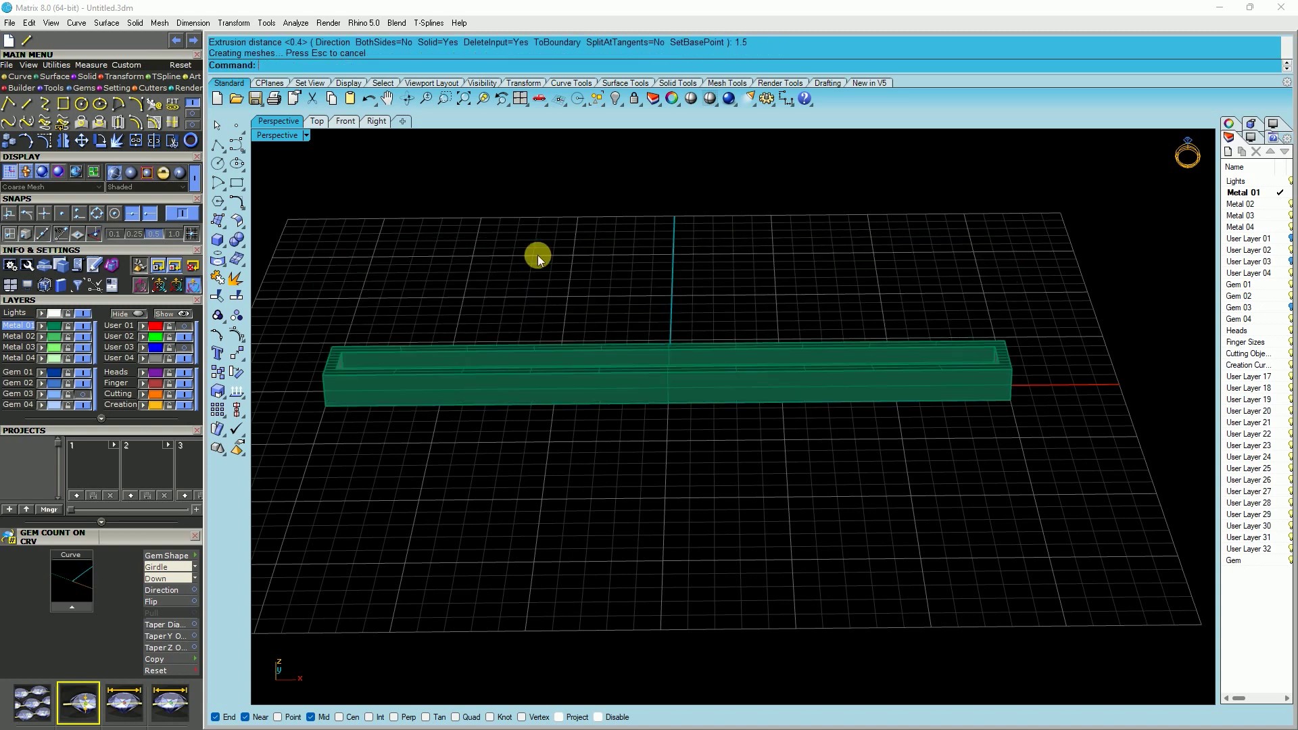
pyautogui.moveTo(579, 359); pyautogui.dragTo(646, 328, button='right')
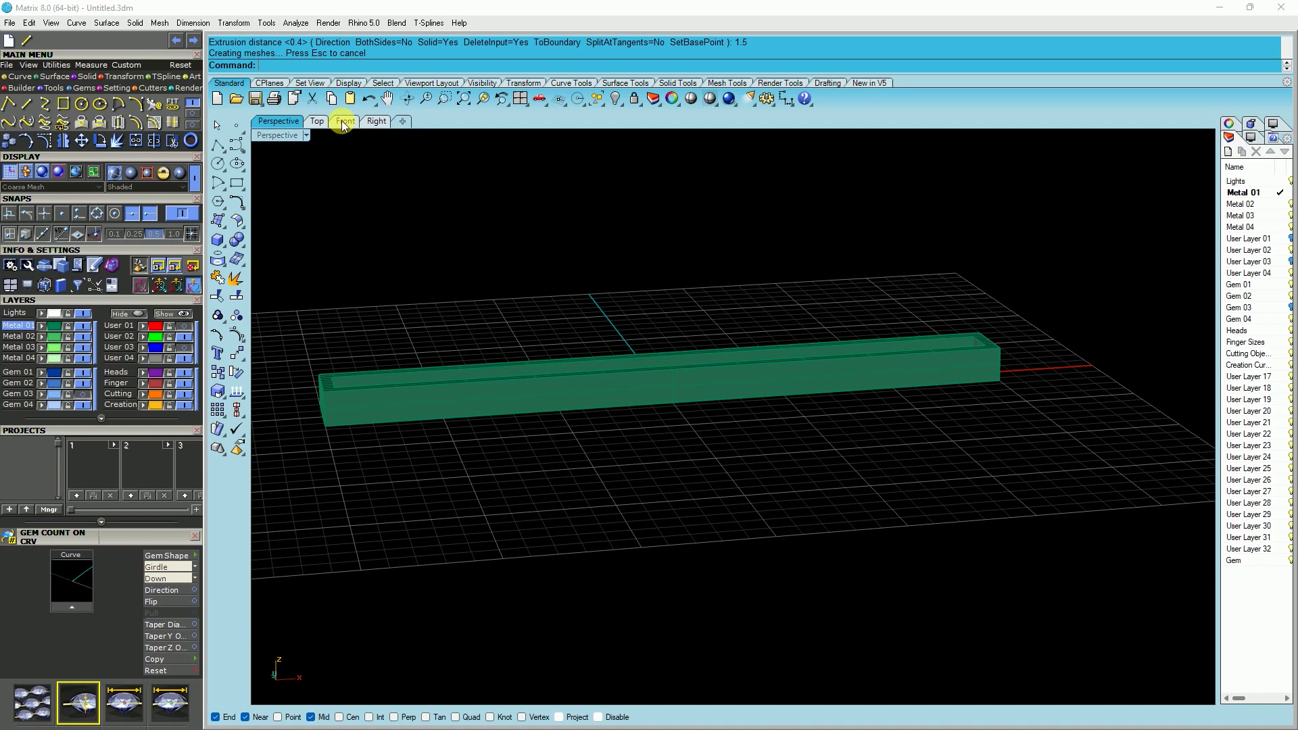
pyautogui.click(345, 122)
pyautogui.scroll(-2, 445, 361)
pyautogui.scroll(2, 597, 403)
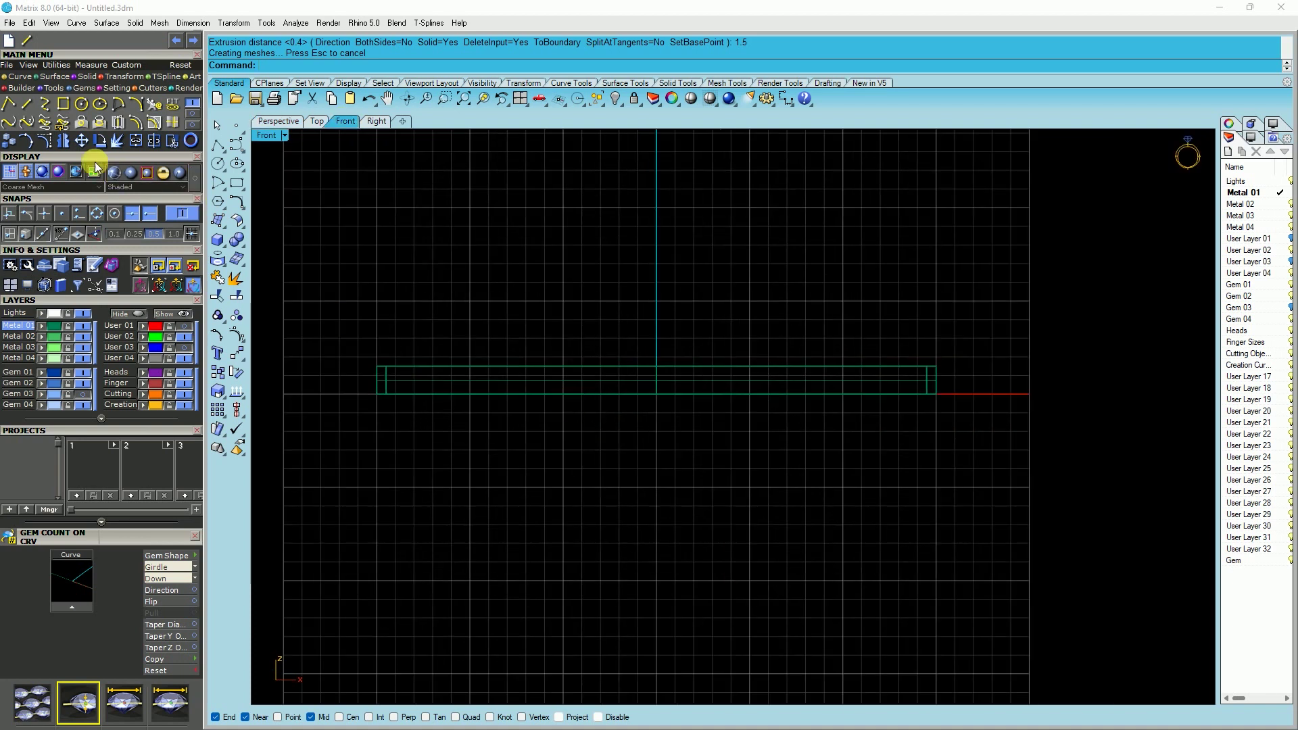
# Show the Gem 03 layer and move all 29 gems up 1.5 in Z.
pyautogui.click(88, 395)
pyautogui.scroll(4, 631, 402)
pyautogui.click(639, 397)
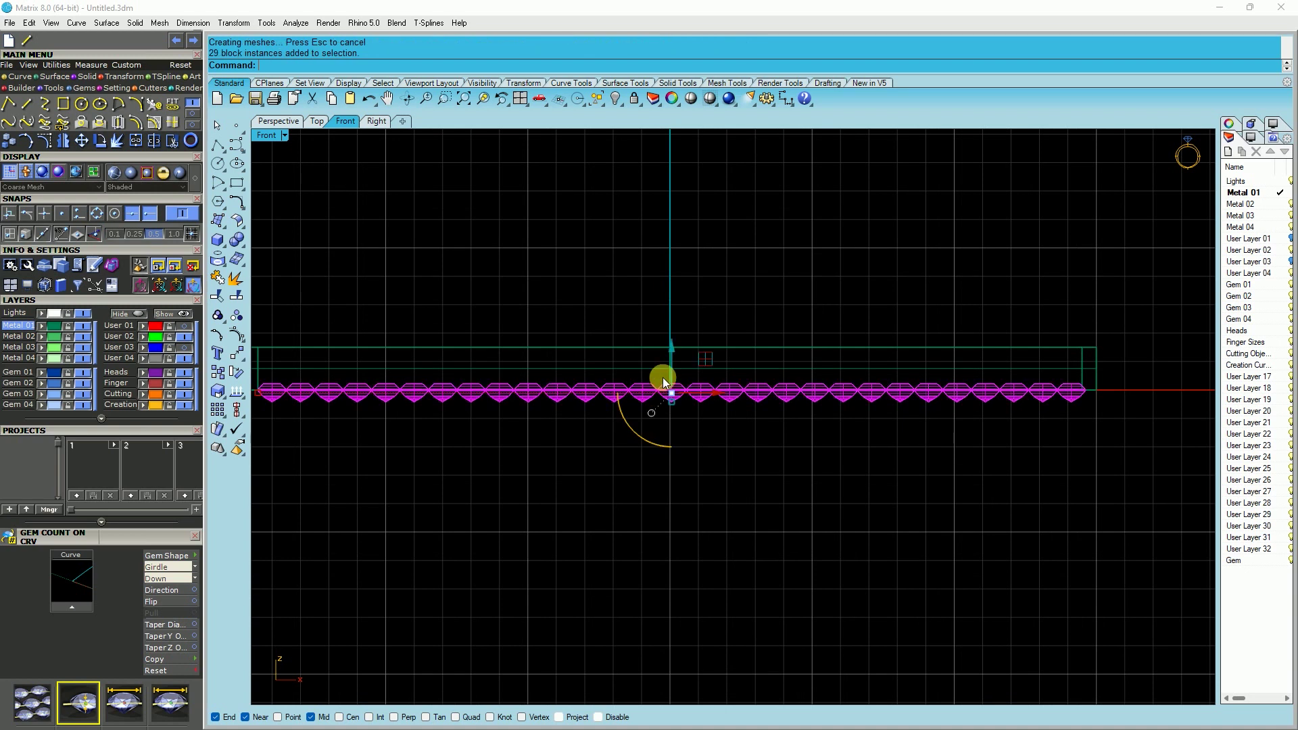
pyautogui.click(672, 344)
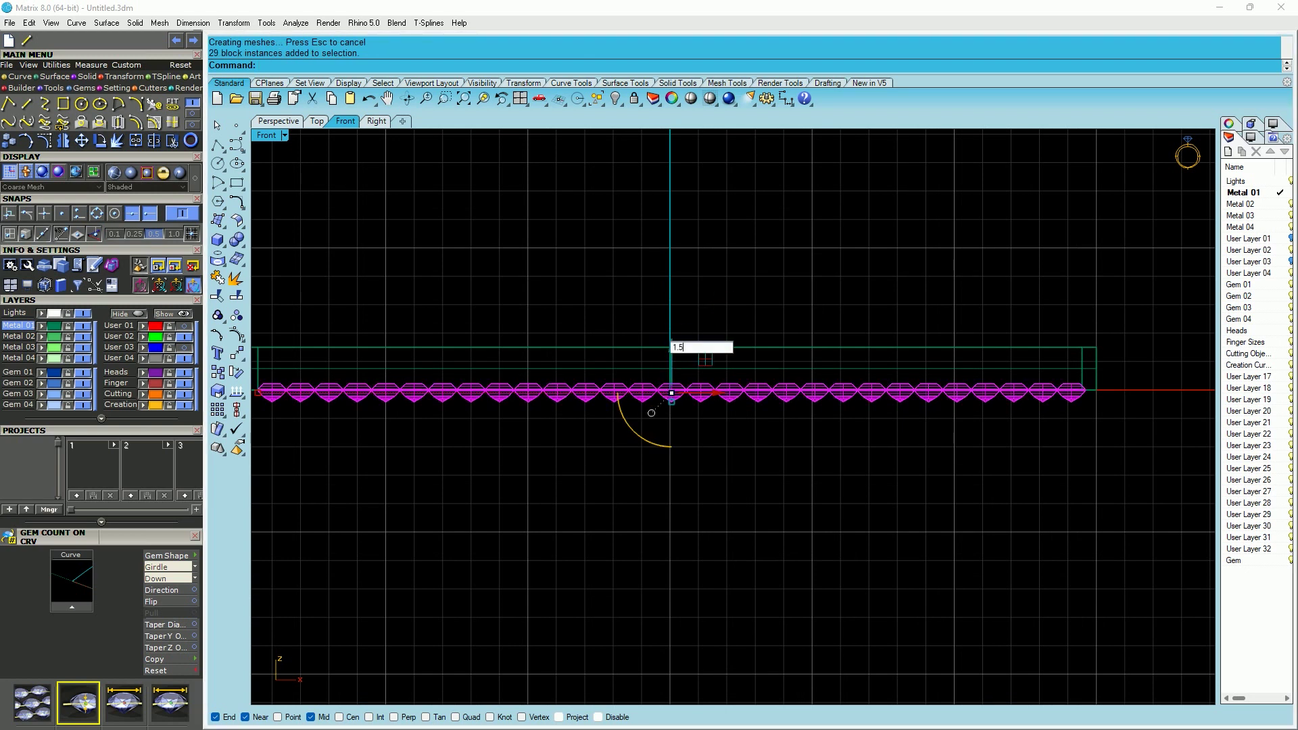
pyautogui.press('Return')
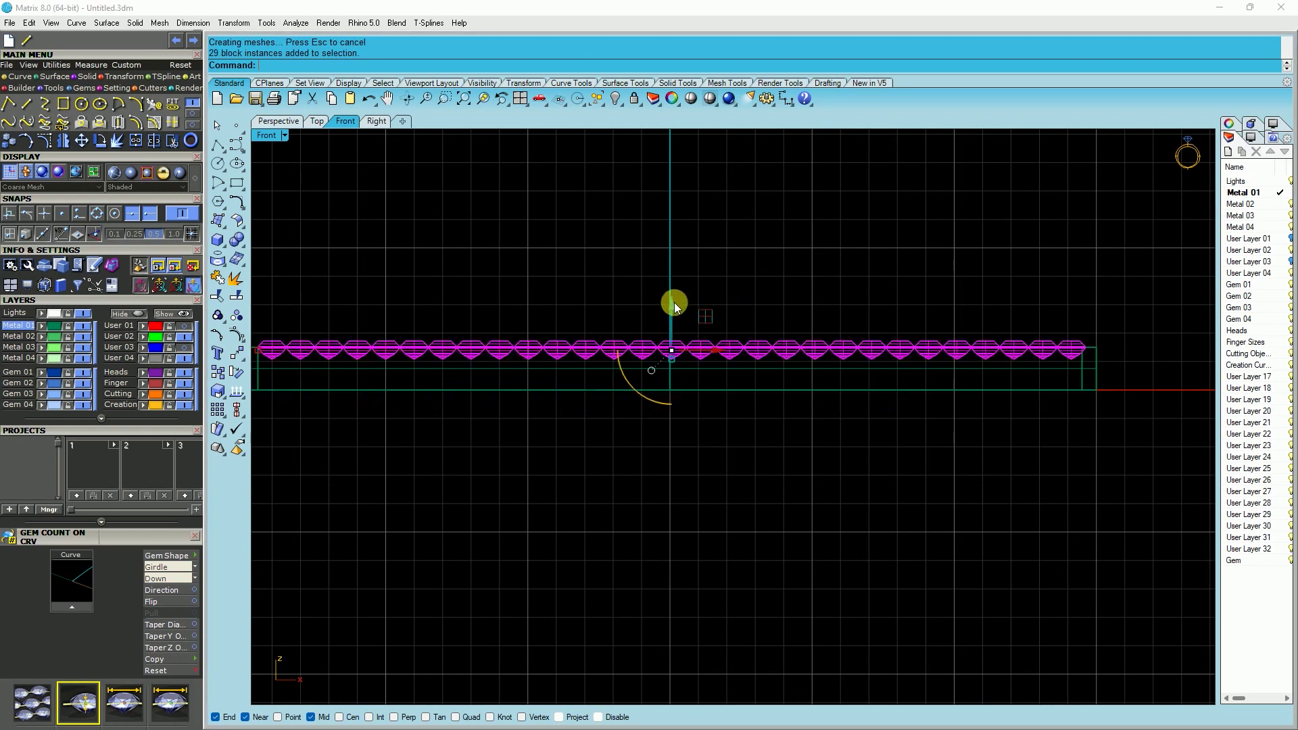
# Lower the gems by 0.4 and bring up the F6 object actions list.
pyautogui.click(673, 303)
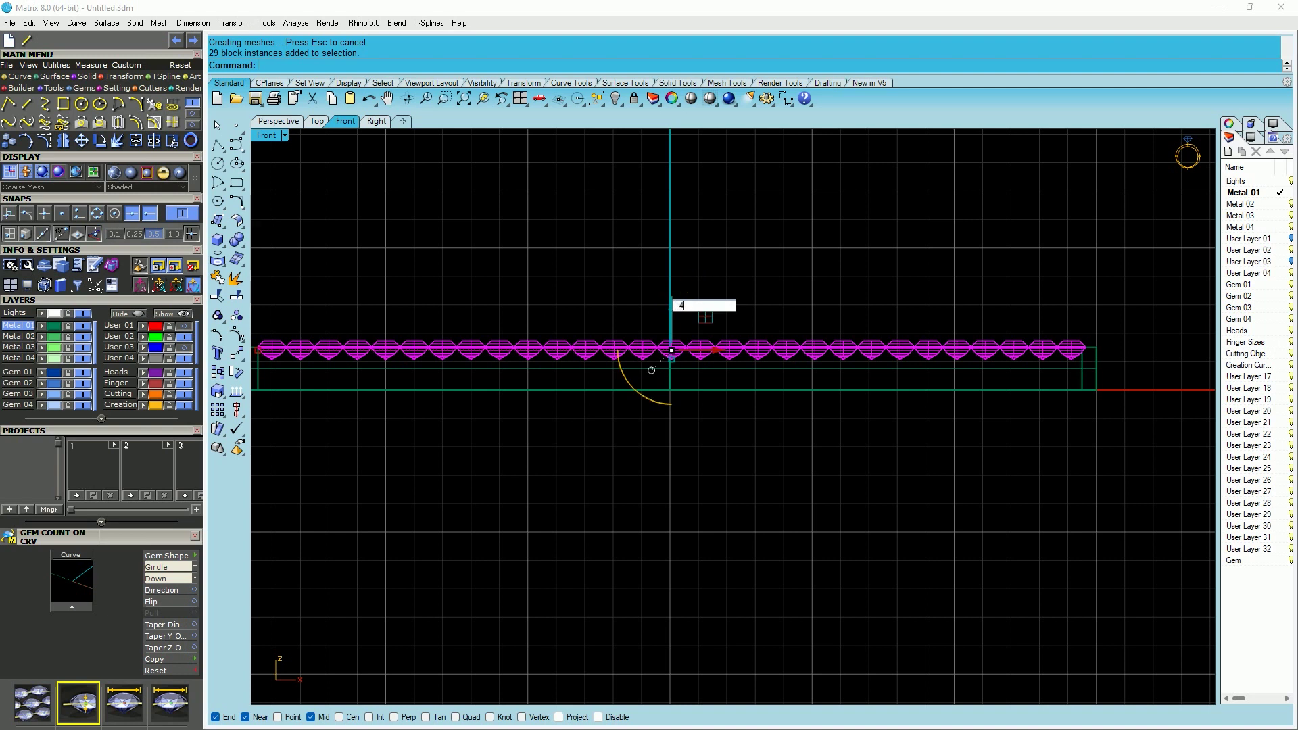
pyautogui.write('-.4')
pyautogui.press('Return')
pyautogui.scroll(-1, 715, 296)
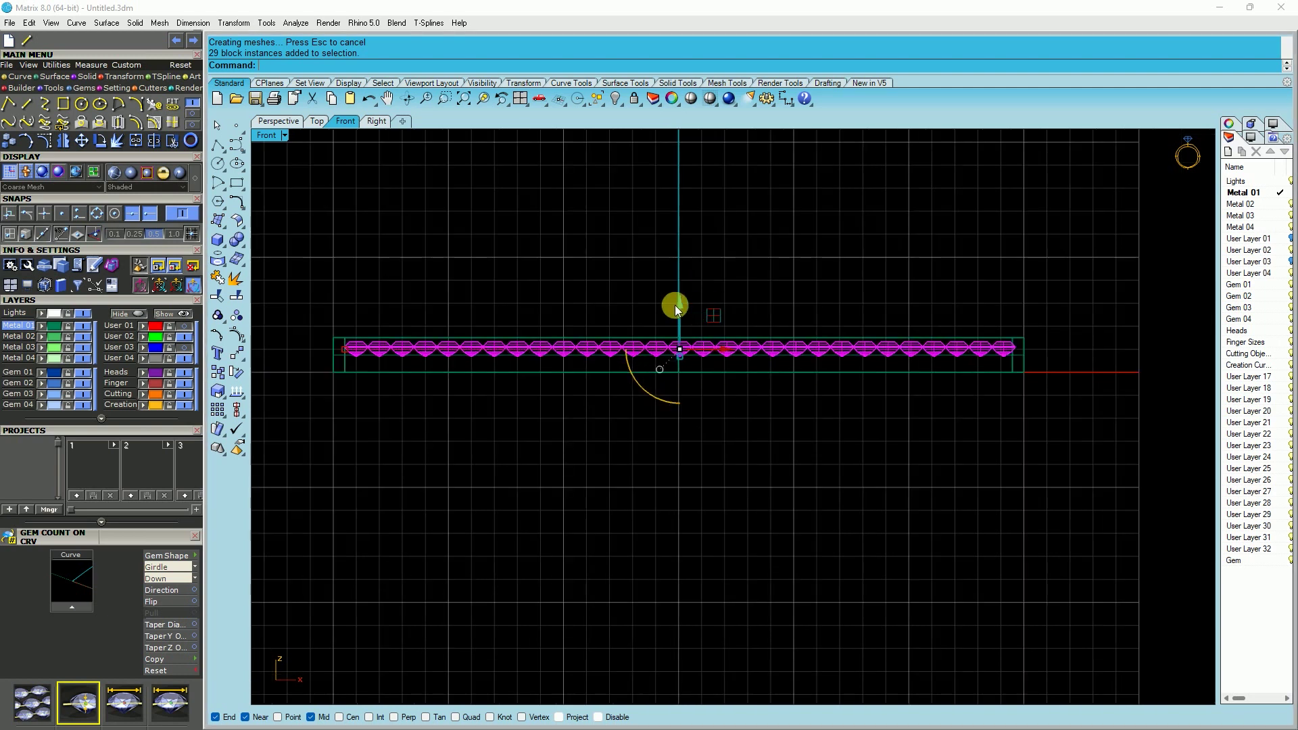
pyautogui.scroll(1, 500, 287)
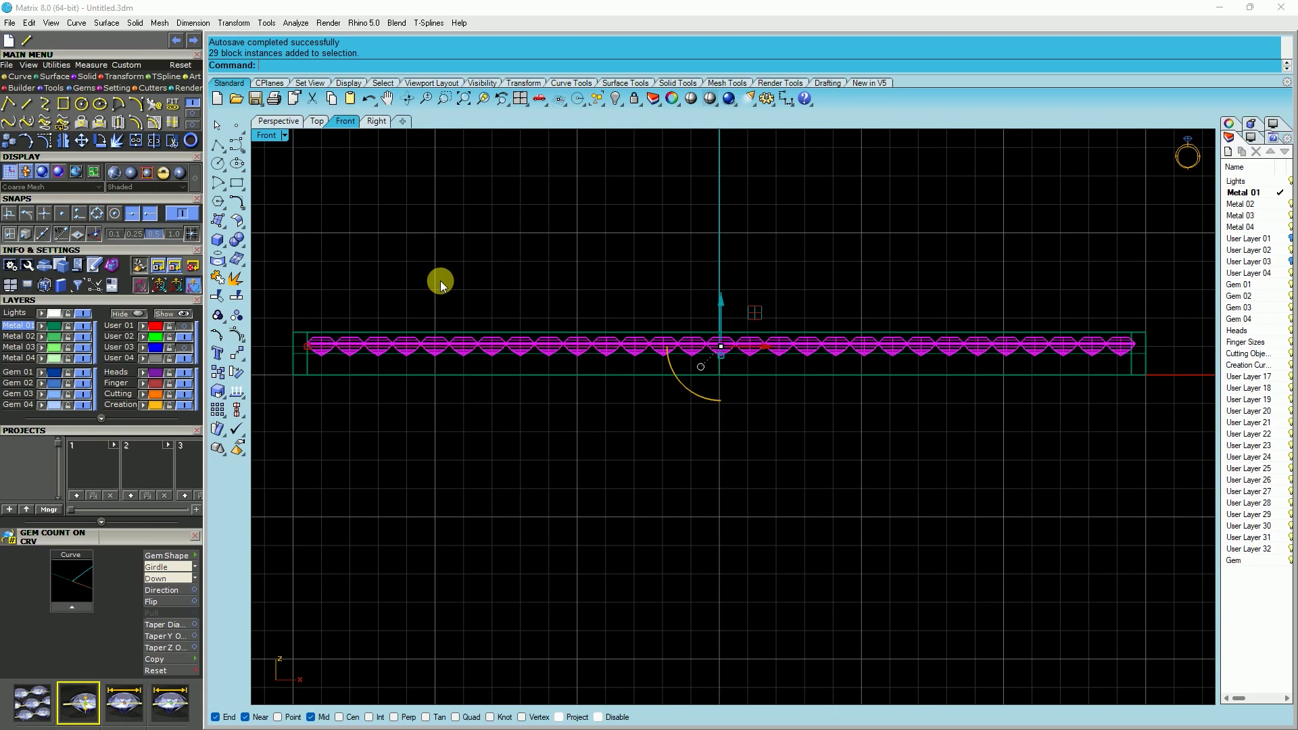
pyautogui.press('F6')
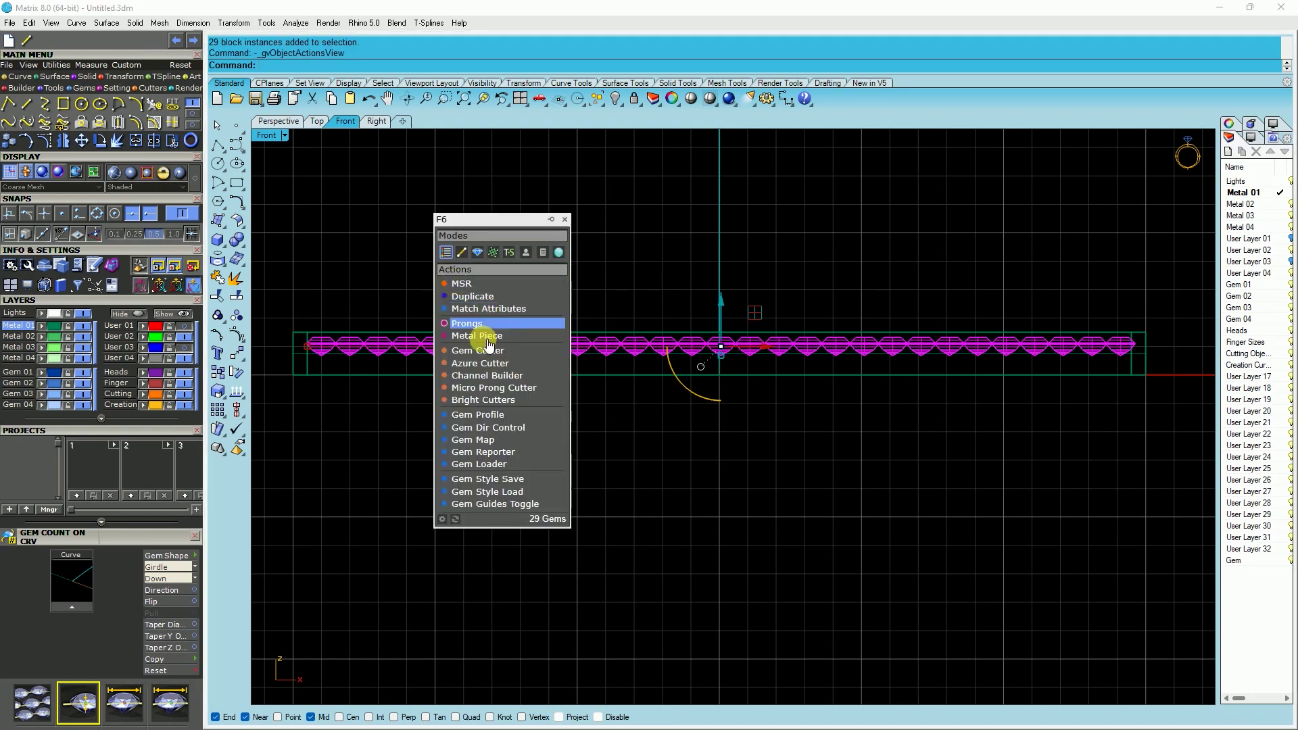
# Open Channel Builder on the gem row with the v601.cpt edge profile and 102% width.
pyautogui.click(494, 382)
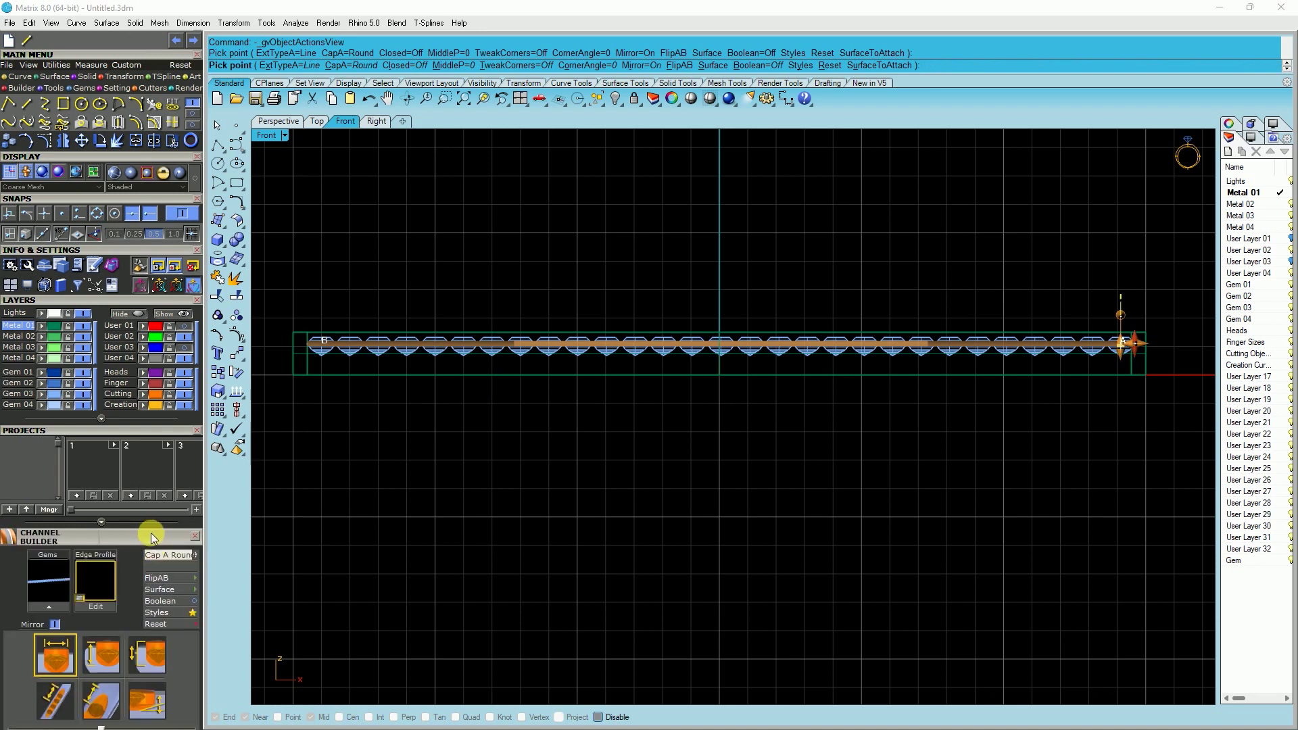
pyautogui.scroll(-5, 151, 437)
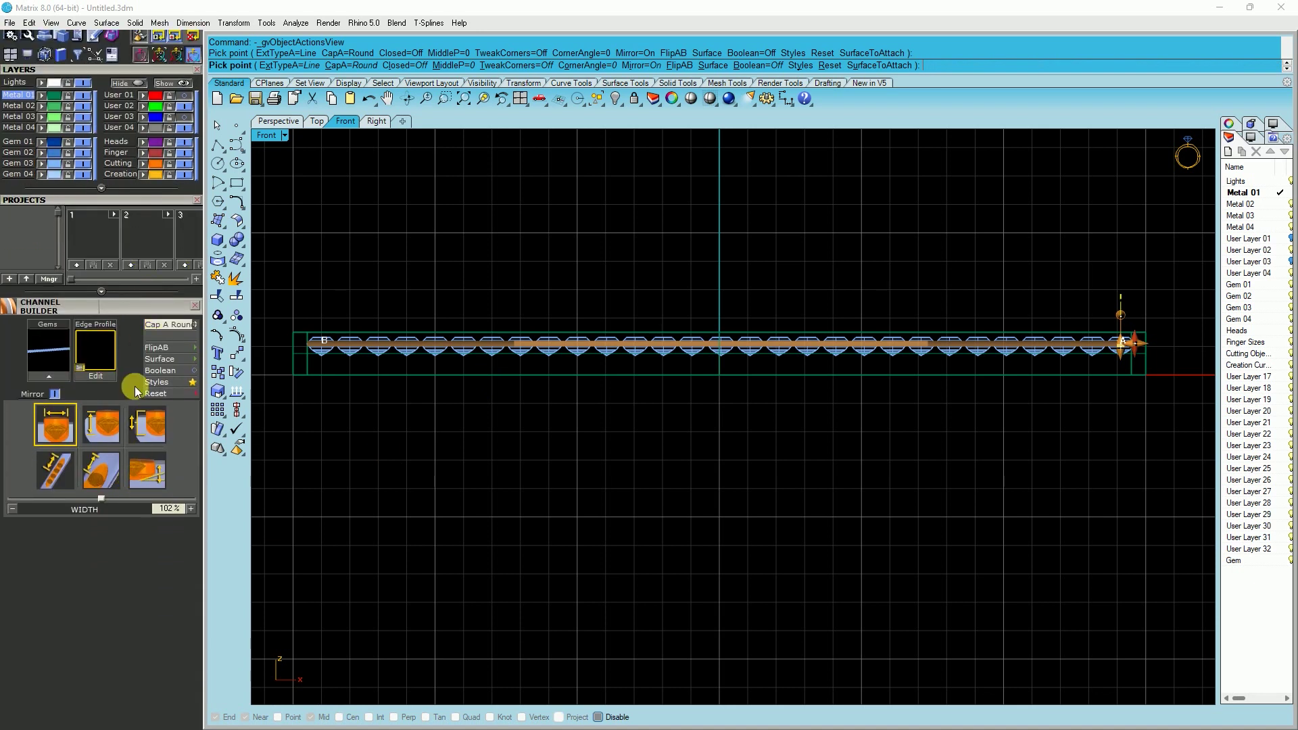
pyautogui.click(103, 358)
pyautogui.click(371, 265)
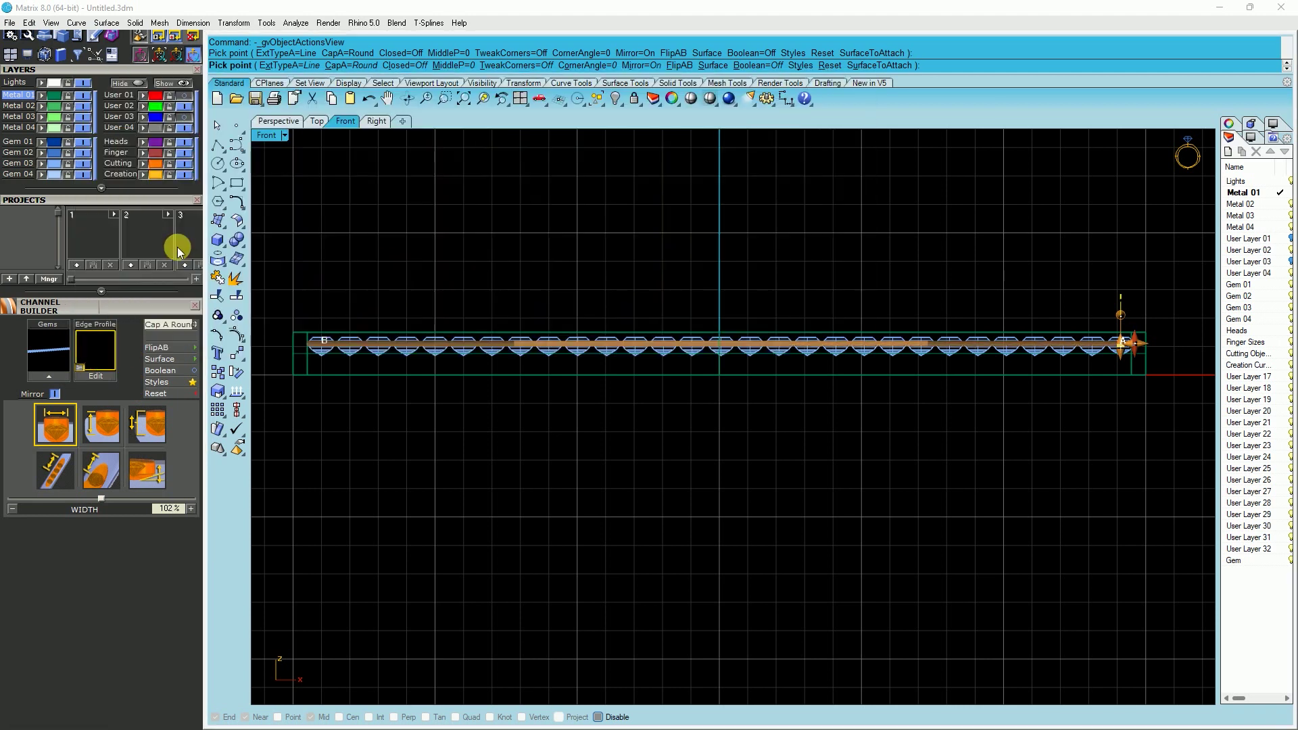
pyautogui.click(174, 513)
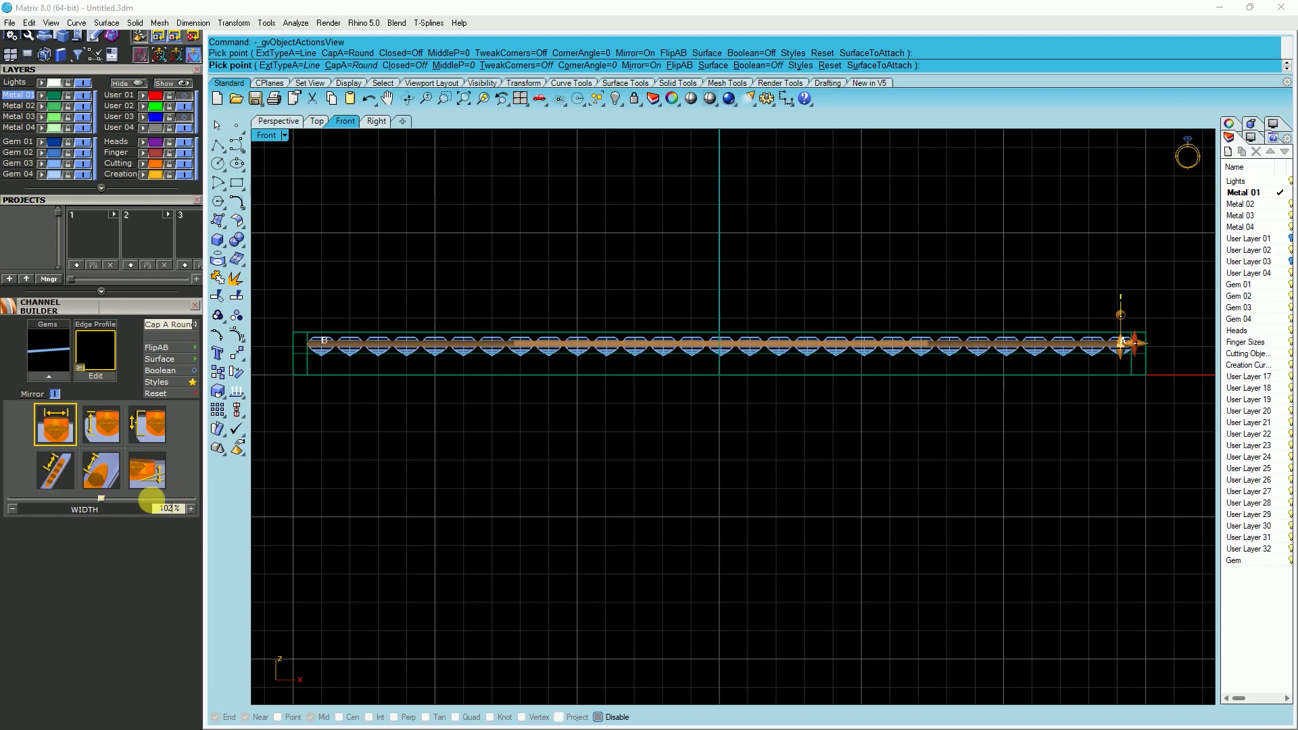
# Show the Top viewport in wireframe display mode.
pyautogui.click(313, 123)
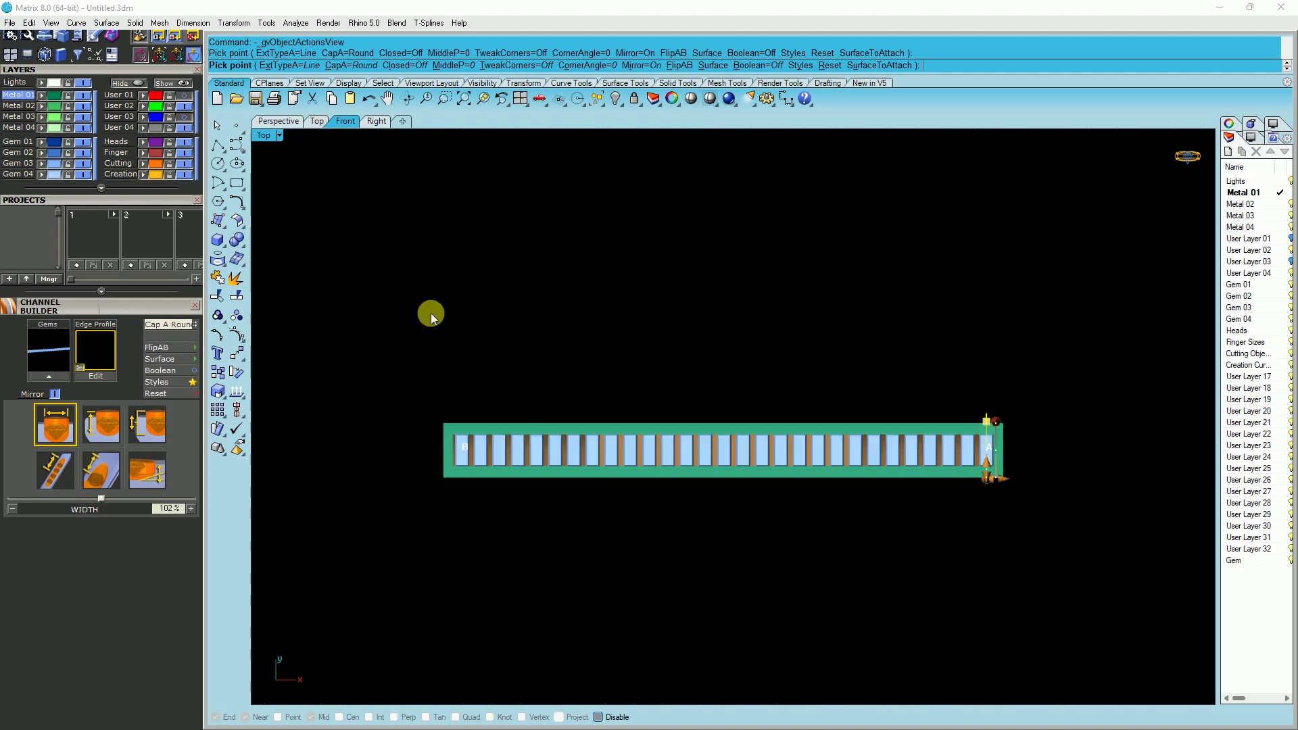
pyautogui.scroll(3, 524, 464)
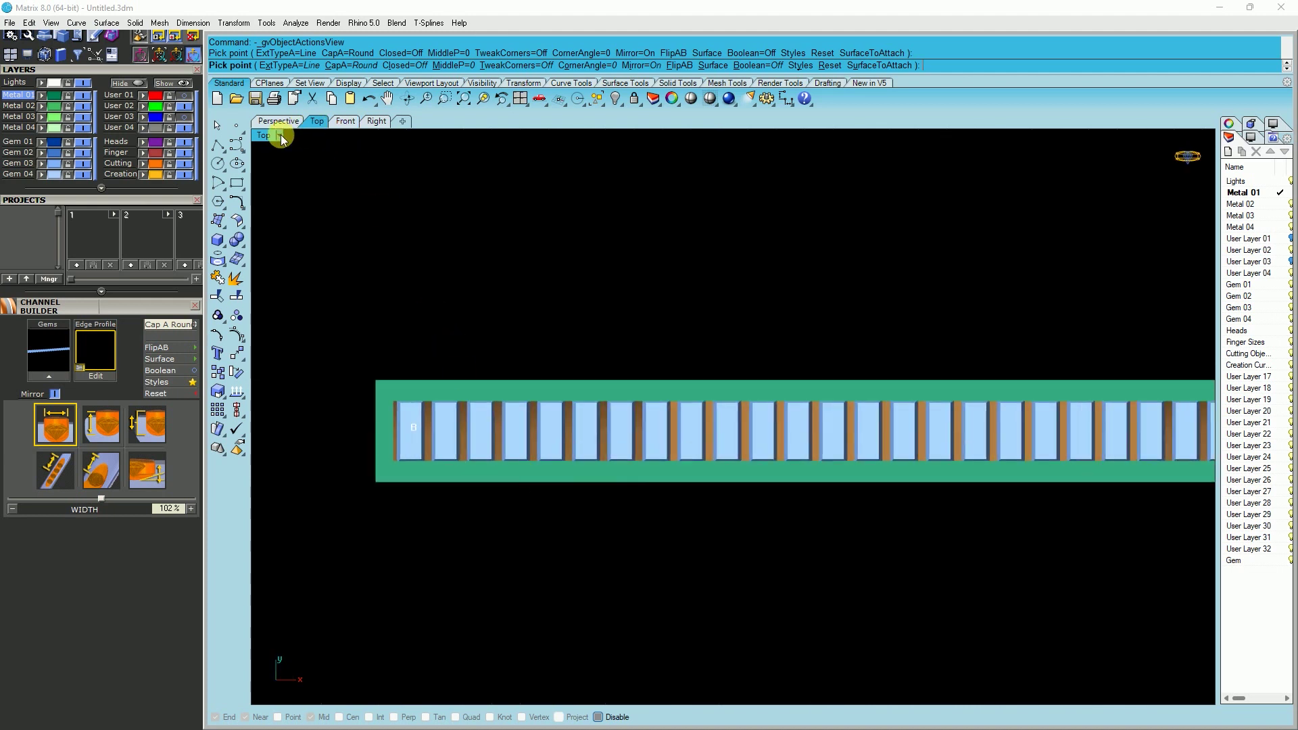
pyautogui.click(280, 136)
pyautogui.click(326, 51)
# Drag the channel width handle until WIDTH reads about 101%.
pyautogui.scroll(3, 410, 444)
pyautogui.scroll(-6, 353, 415)
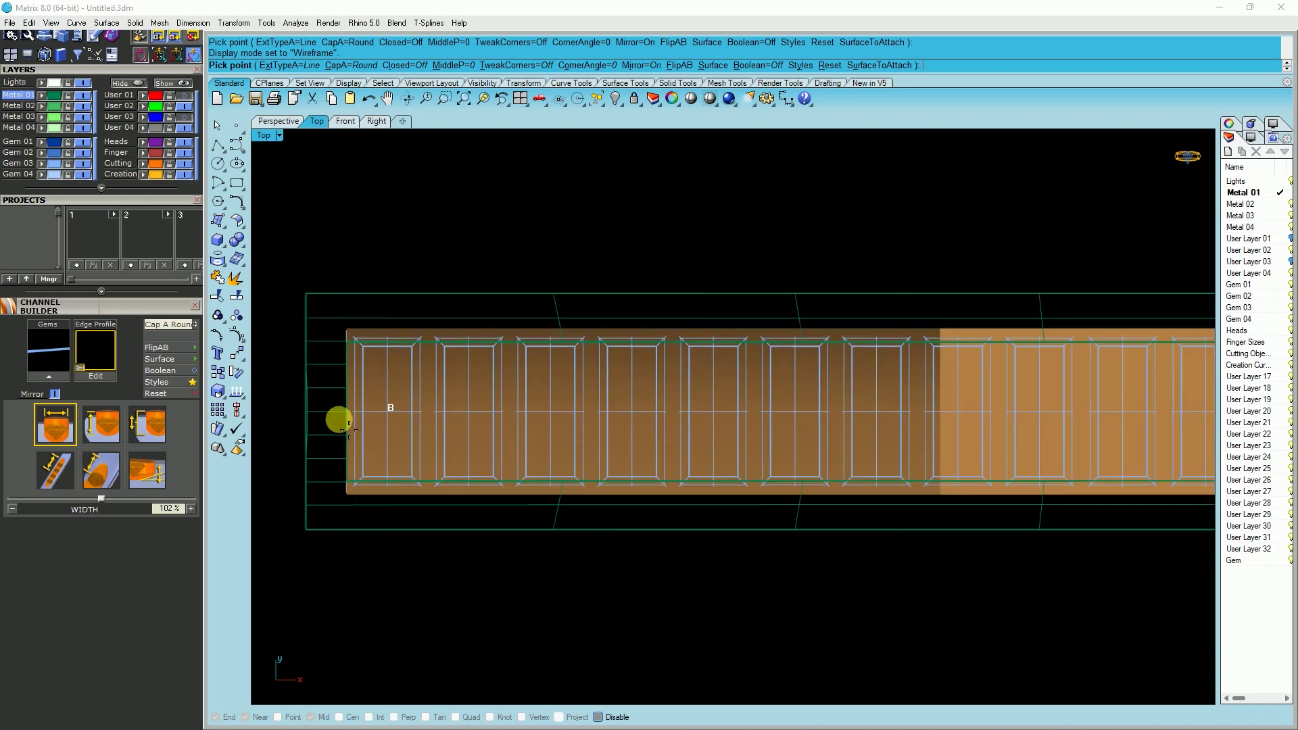
pyautogui.scroll(5, 1143, 436)
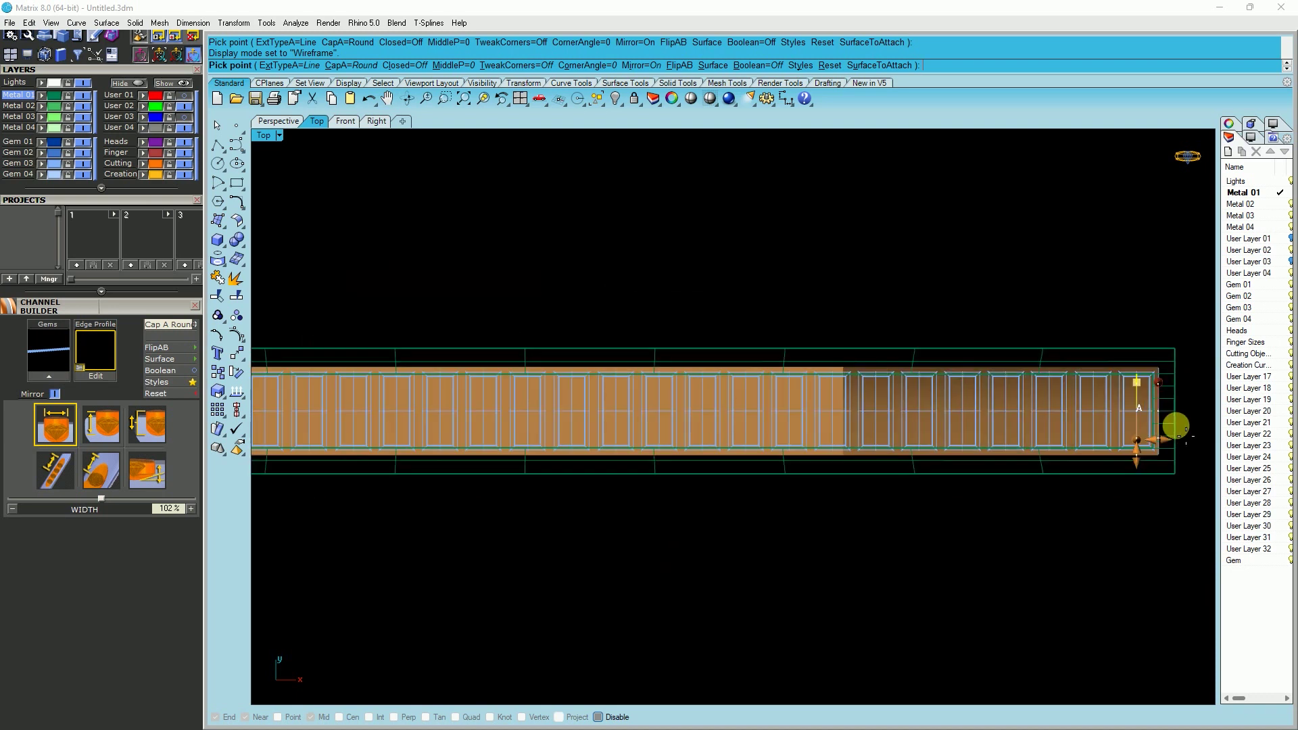
pyautogui.moveTo(1064, 511)
pyautogui.mouseDown()
pyautogui.moveTo(1062, 484)
pyautogui.moveTo(1070, 512)
pyautogui.mouseUp()
pyautogui.scroll(3, 1028, 435)
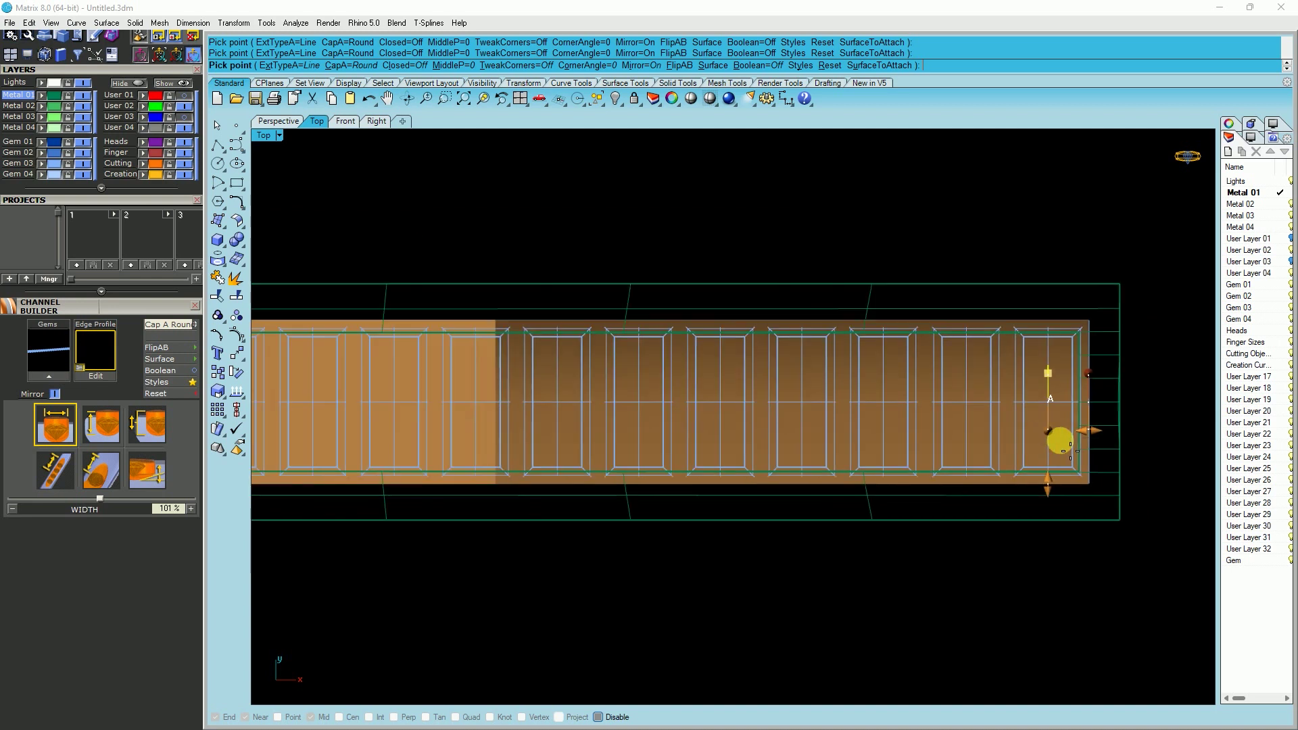
# Adjust the channel's cap length, extension, width and height settings, then finish the channel in Front view.
pyautogui.moveTo(1041, 371); pyautogui.dragTo(1008, 388)
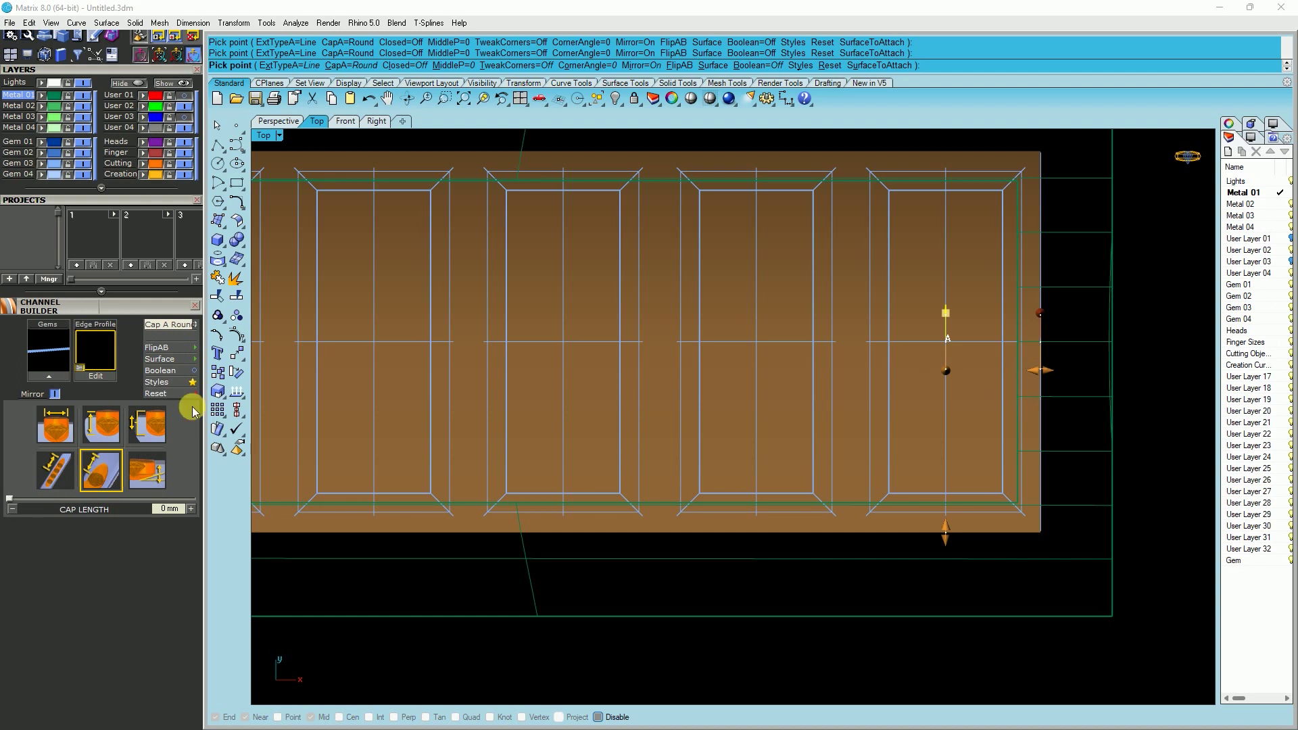
pyautogui.click(56, 467)
pyautogui.click(160, 509)
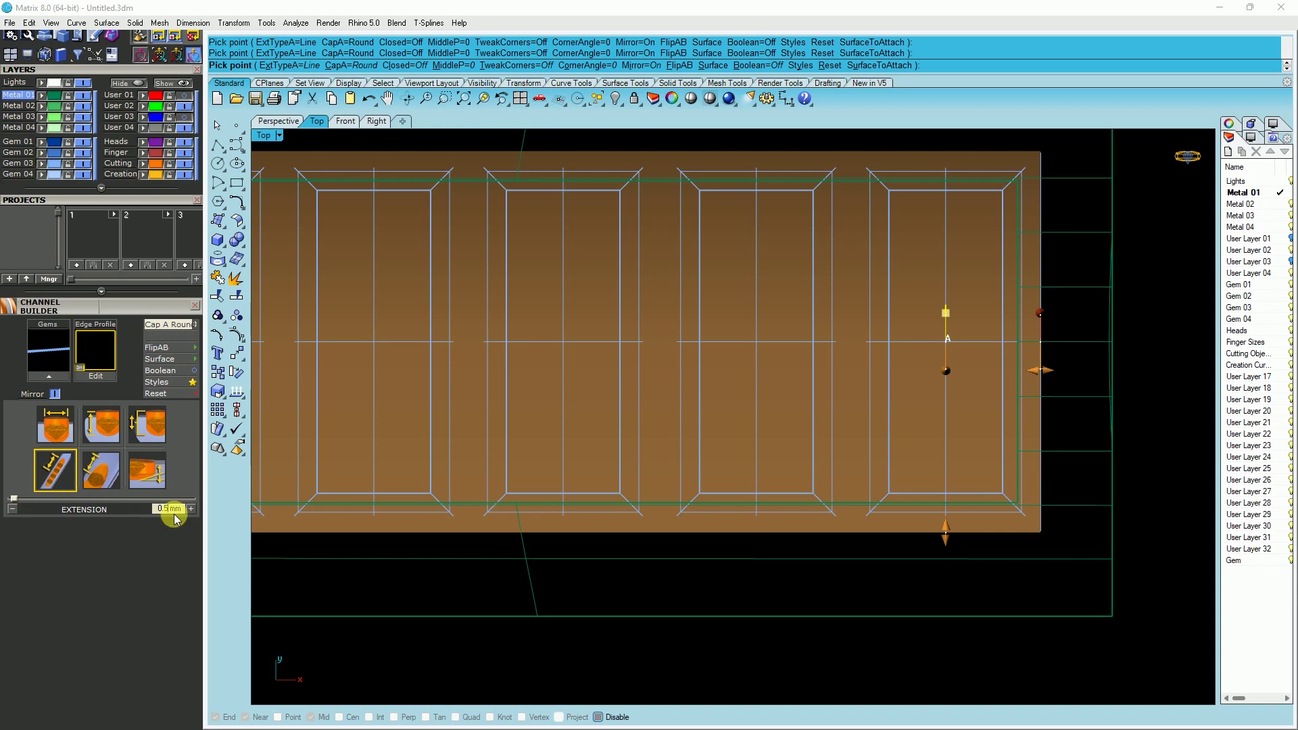
pyautogui.click(681, 429)
pyautogui.click(56, 425)
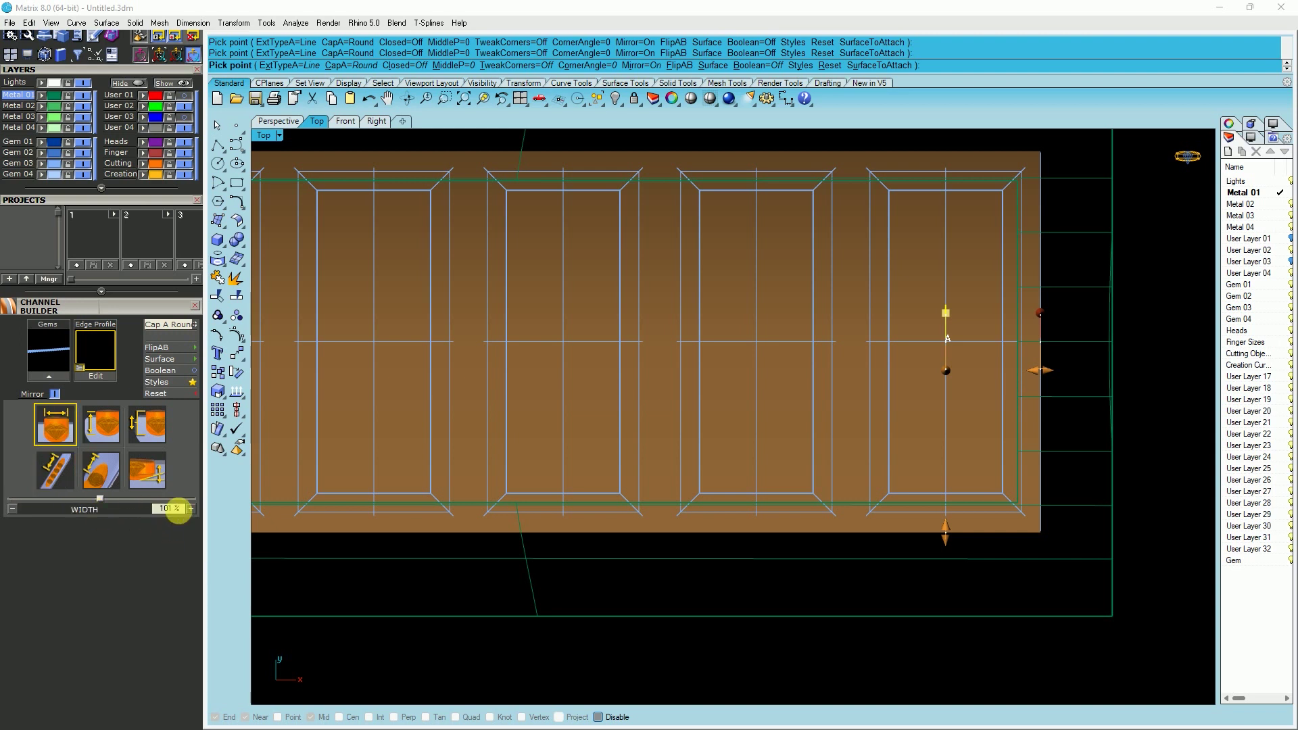
pyautogui.click(54, 477)
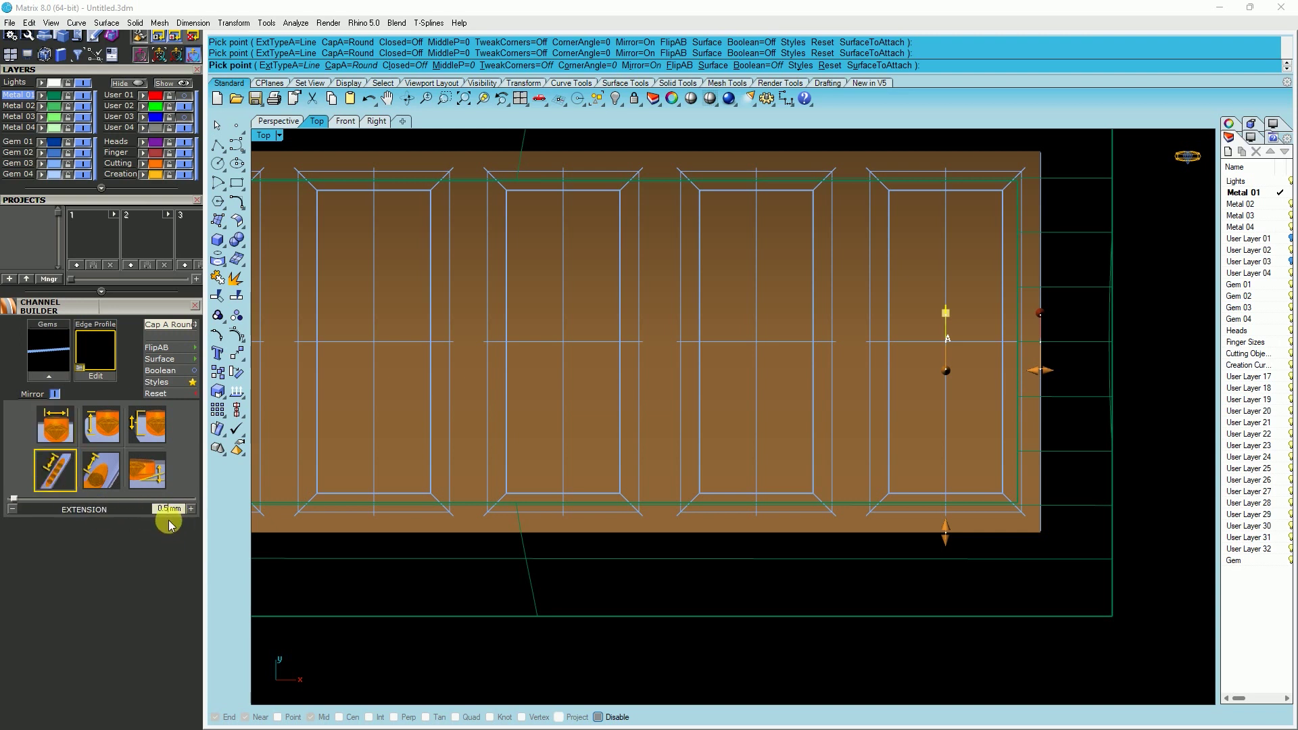
pyautogui.click(101, 425)
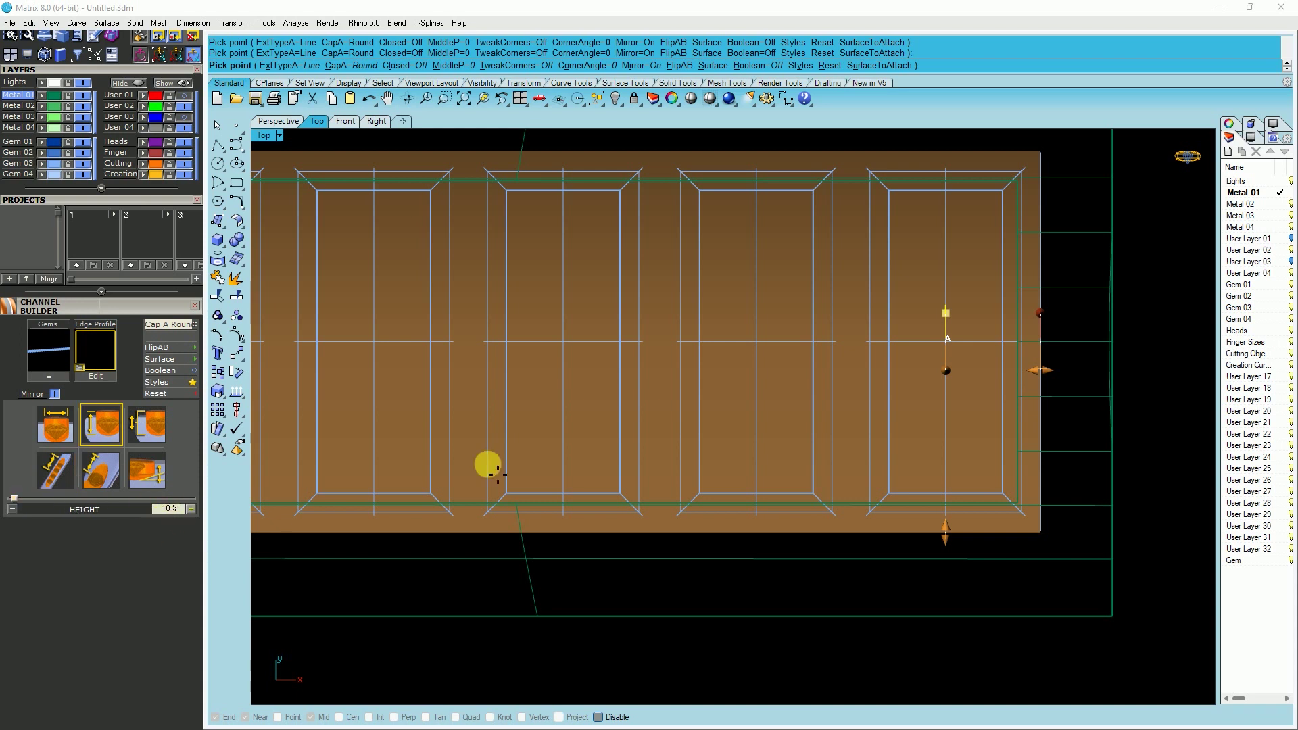
pyautogui.scroll(-10, 812, 404)
pyautogui.click(346, 122)
pyautogui.scroll(-1, 637, 369)
pyautogui.scroll(6, 377, 351)
pyautogui.rightClick(333, 327)
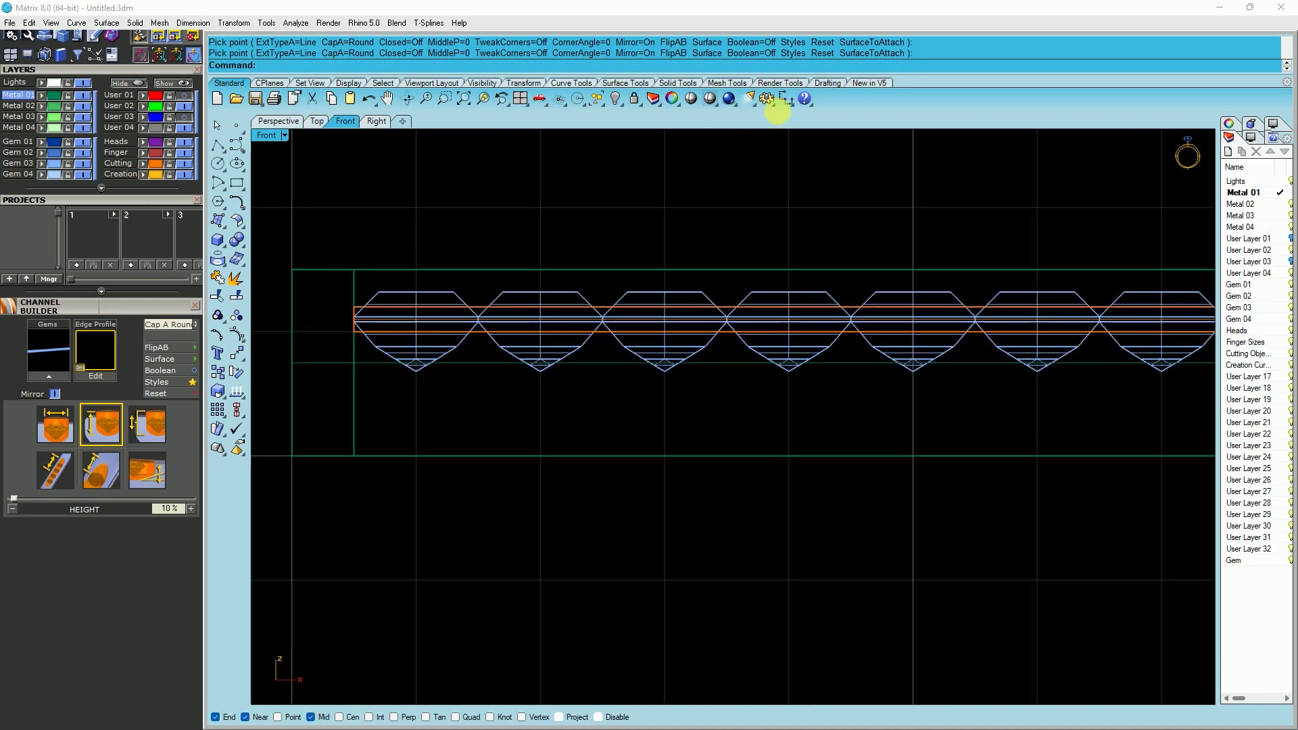
# Dimension the channel strip's 0.20 height in Front view, then delete the dimension.
pyautogui.click(786, 98)
pyautogui.click(354, 331)
pyautogui.click(354, 307)
pyautogui.scroll(-3, 344, 332)
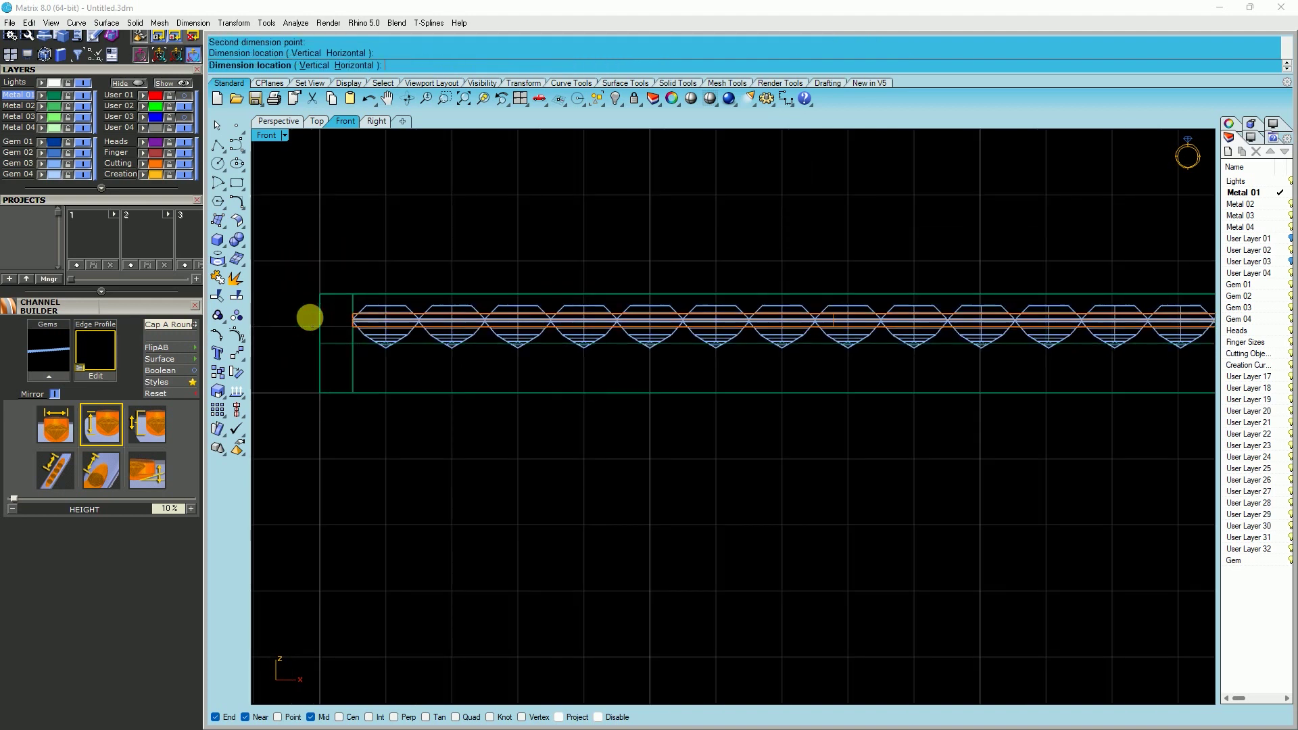
pyautogui.click(311, 319)
pyautogui.scroll(3, 367, 329)
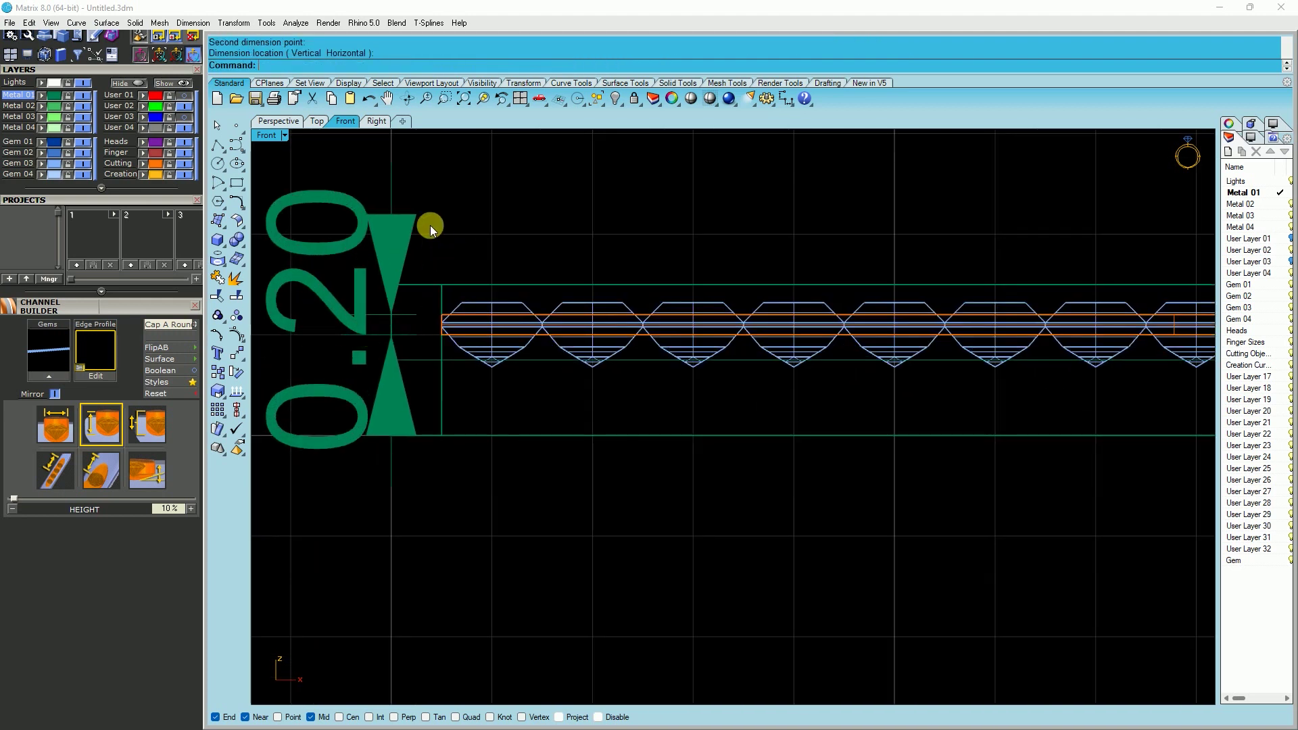
pyautogui.click(399, 230)
pyautogui.press('Delete')
pyautogui.scroll(-3, 351, 311)
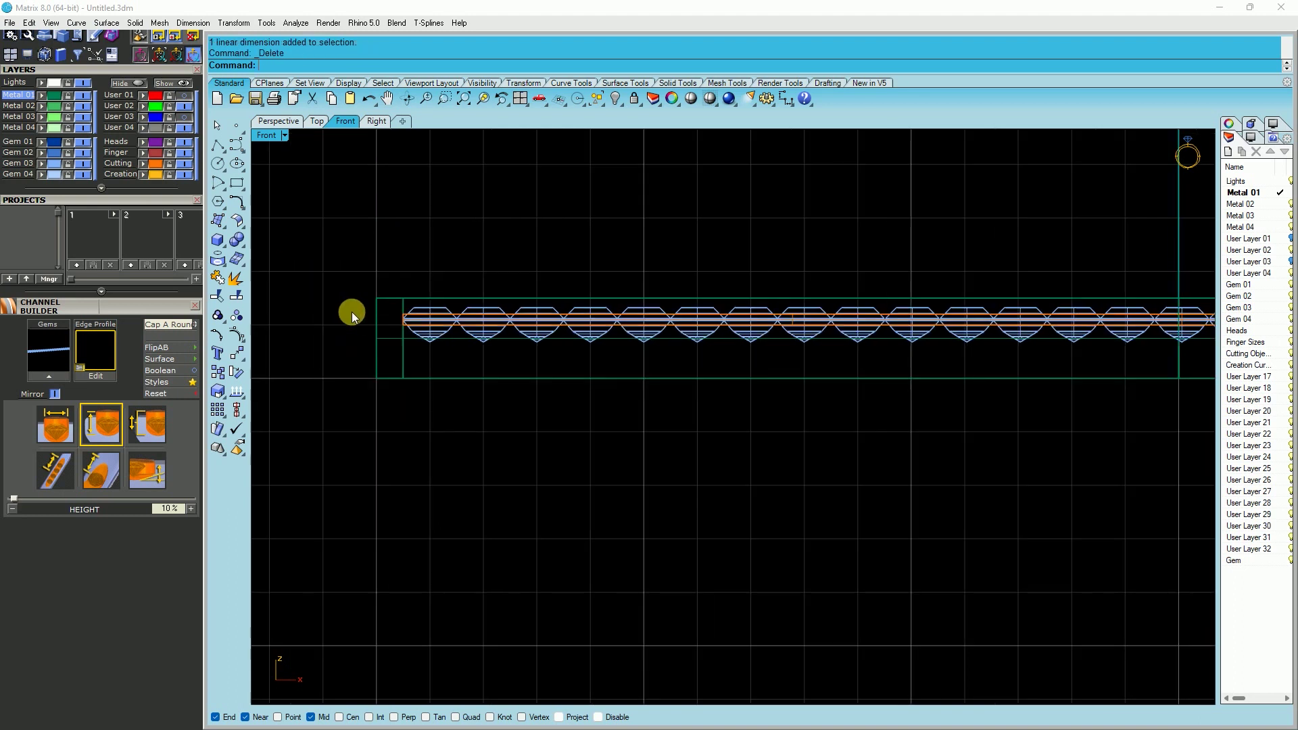
pyautogui.click(290, 122)
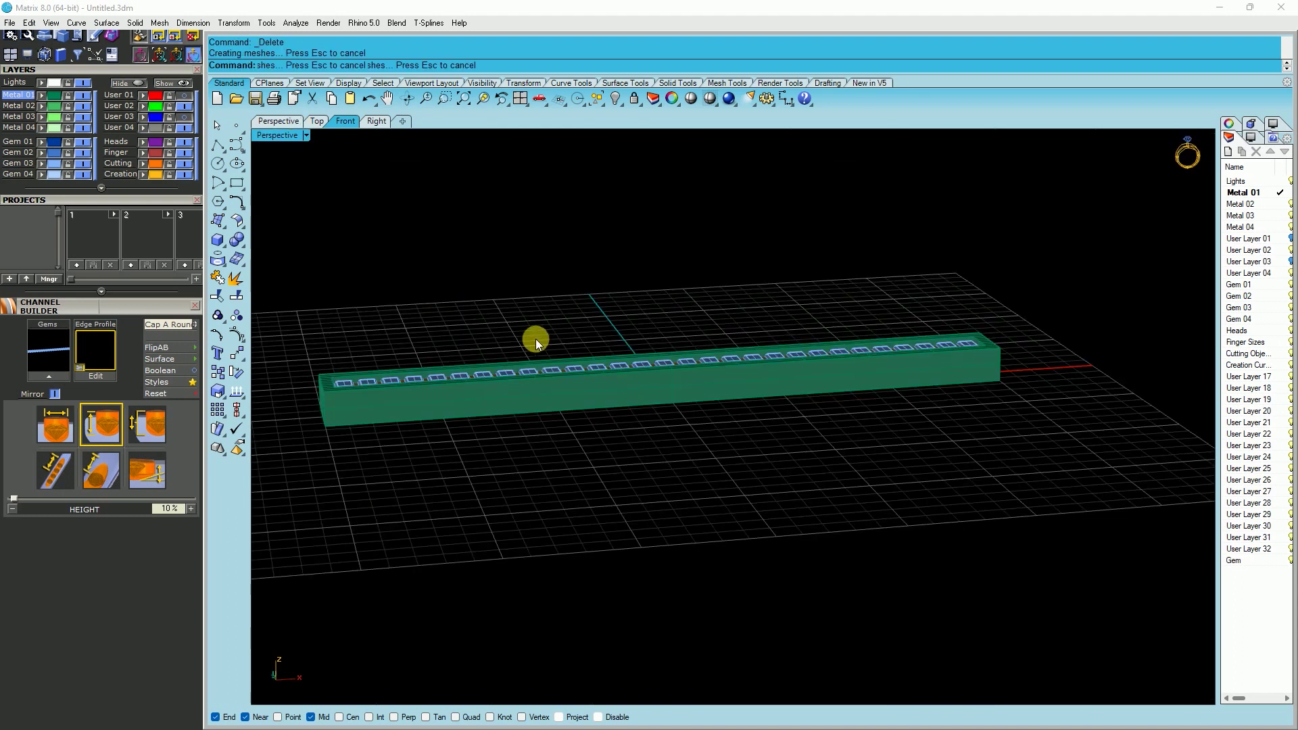
# Hide Gem 03 and Boolean-subtract the orange inner piece from the green channel body.
pyautogui.scroll(3, 455, 326)
pyautogui.scroll(4, 476, 346)
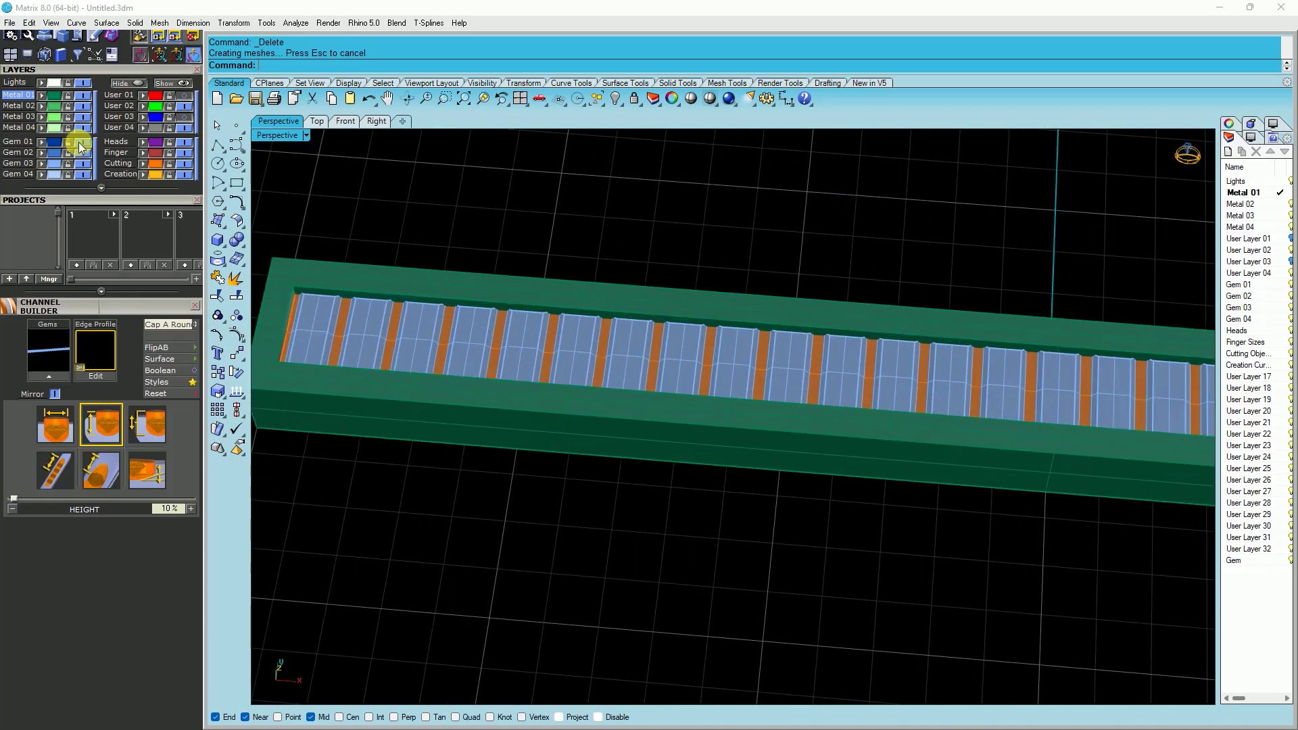
pyautogui.click(83, 163)
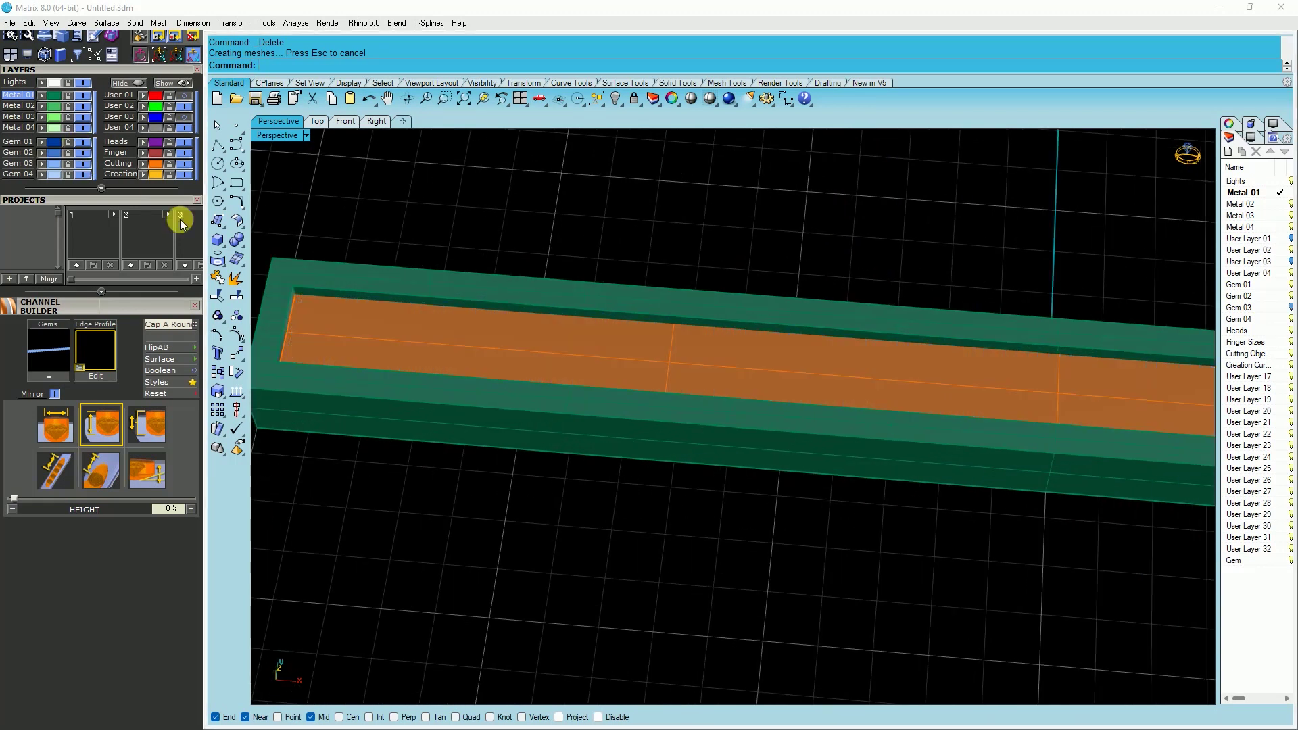
pyautogui.click(400, 388)
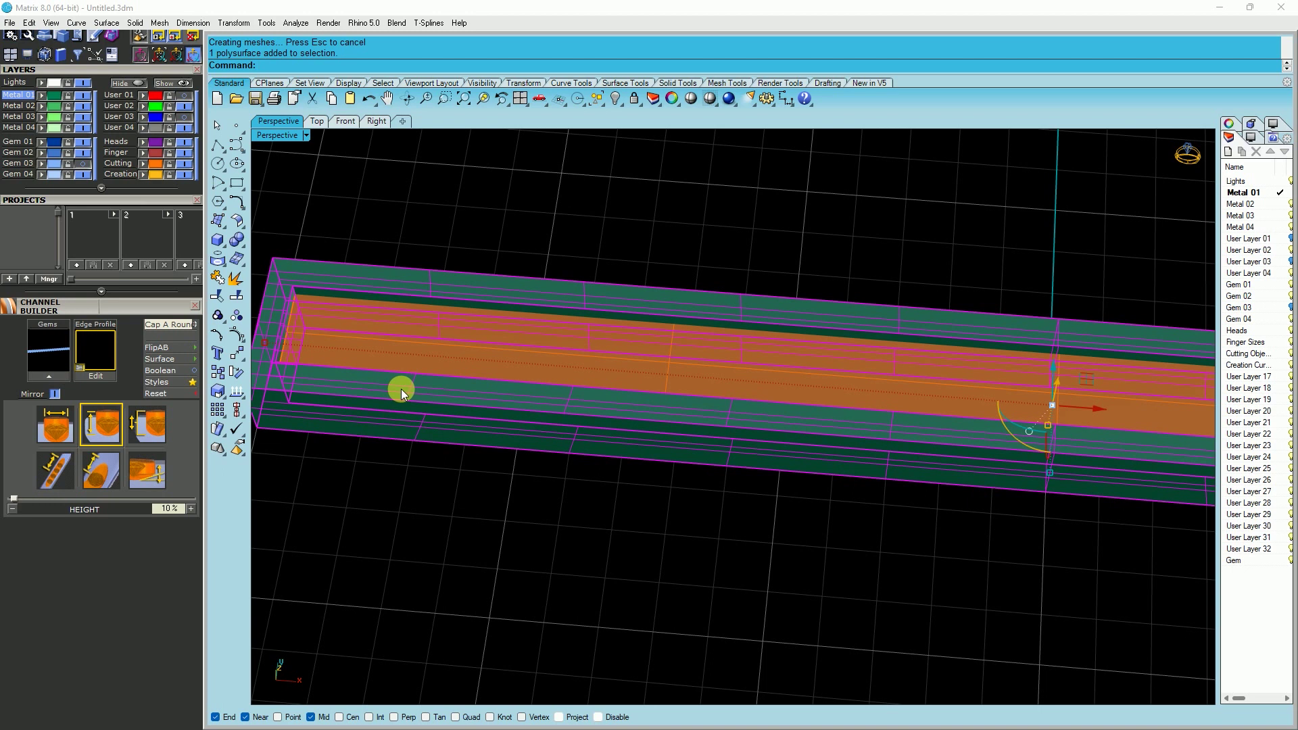
pyautogui.hotkey('ctrl', 'd')
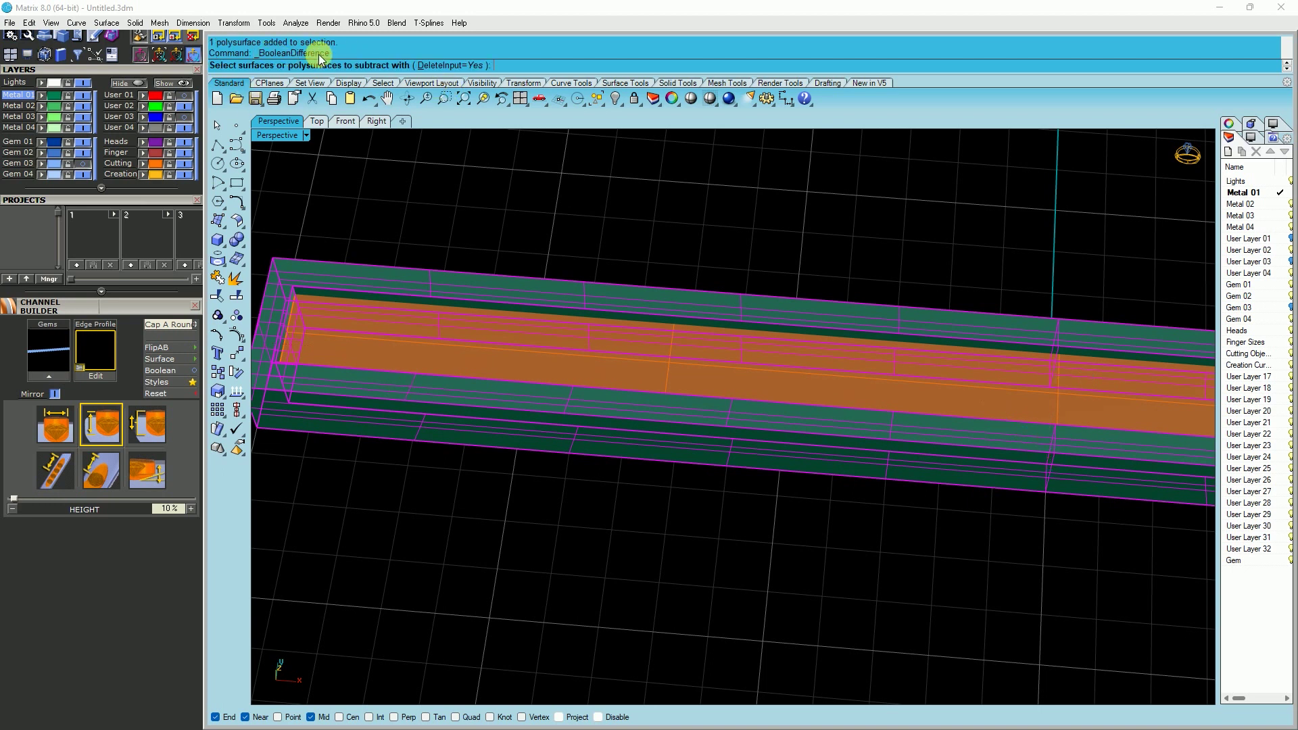
pyautogui.click(559, 373)
pyautogui.rightClick(568, 249)
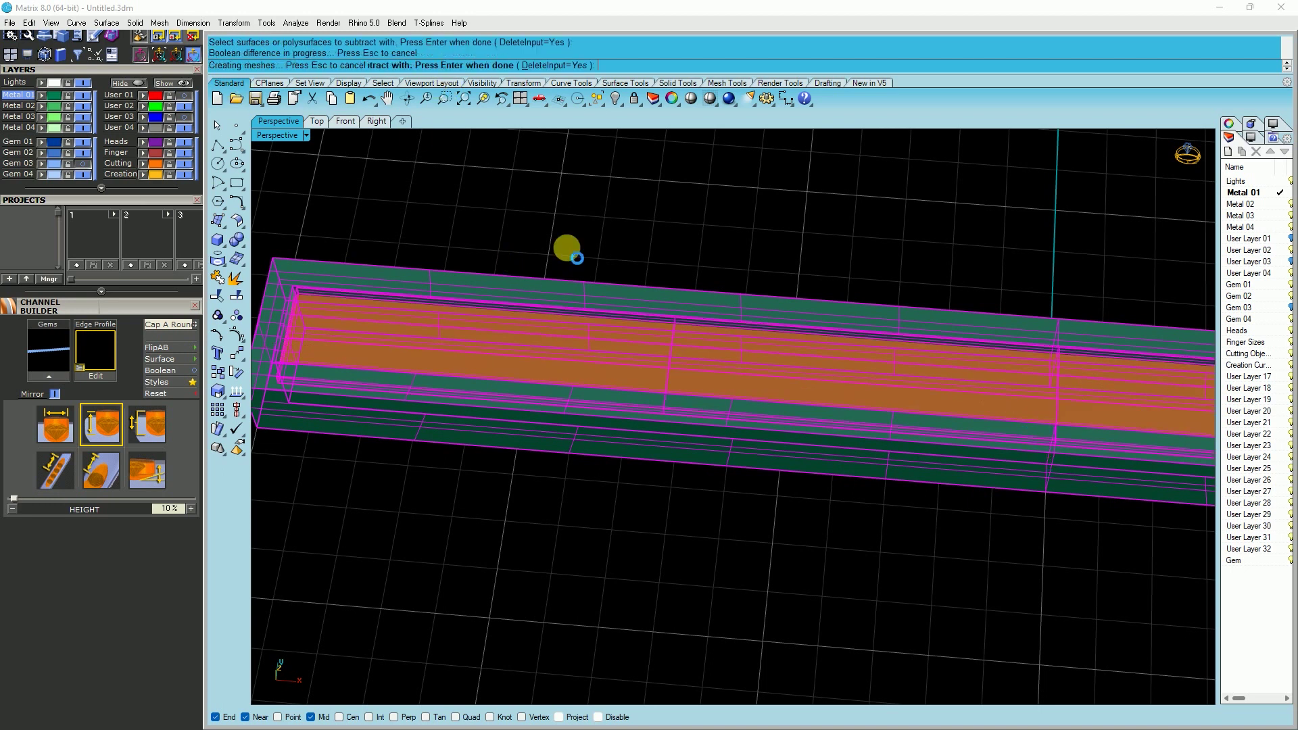
# Orbit around the hollowed channel to inspect it, then show the Gem 03 gems again.
pyautogui.moveTo(568, 249); pyautogui.dragTo(447, 259, button='right')
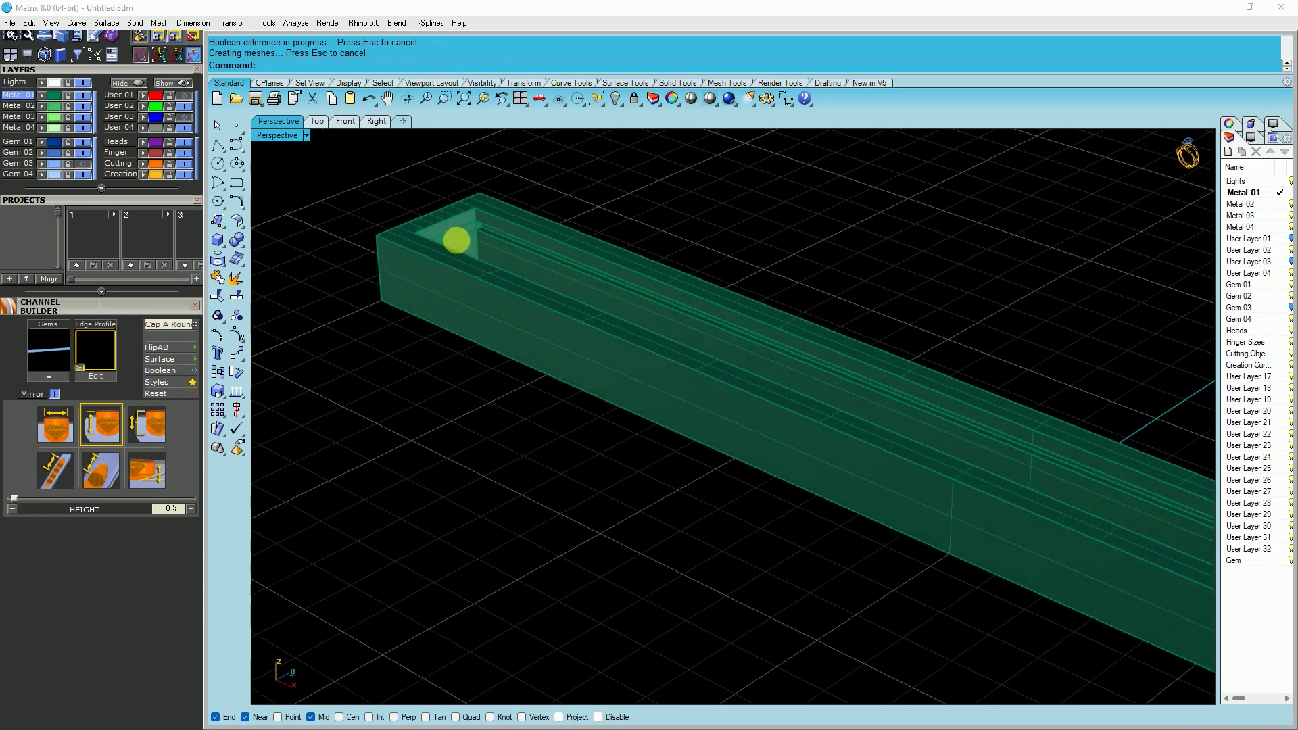
pyautogui.scroll(5, 449, 260)
pyautogui.moveTo(629, 280); pyautogui.dragTo(542, 258, button='right')
pyautogui.scroll(5, 810, 352)
pyautogui.moveTo(800, 332); pyautogui.dragTo(727, 376, button='right')
pyautogui.scroll(5, 787, 345)
pyautogui.moveTo(756, 327); pyautogui.dragTo(733, 344, button='right')
pyautogui.moveTo(991, 409)
pyautogui.mouseDown(button='right')
pyautogui.moveTo(840, 389)
pyautogui.moveTo(1099, 532)
pyautogui.moveTo(791, 371)
pyautogui.moveTo(972, 411)
pyautogui.mouseUp(button='right')
pyautogui.scroll(-10, 988, 339)
pyautogui.scroll(-8, 933, 346)
pyautogui.moveTo(933, 345); pyautogui.dragTo(903, 435, button='right')
pyautogui.scroll(5, 769, 635)
pyautogui.moveTo(769, 606); pyautogui.dragTo(744, 540, button='right')
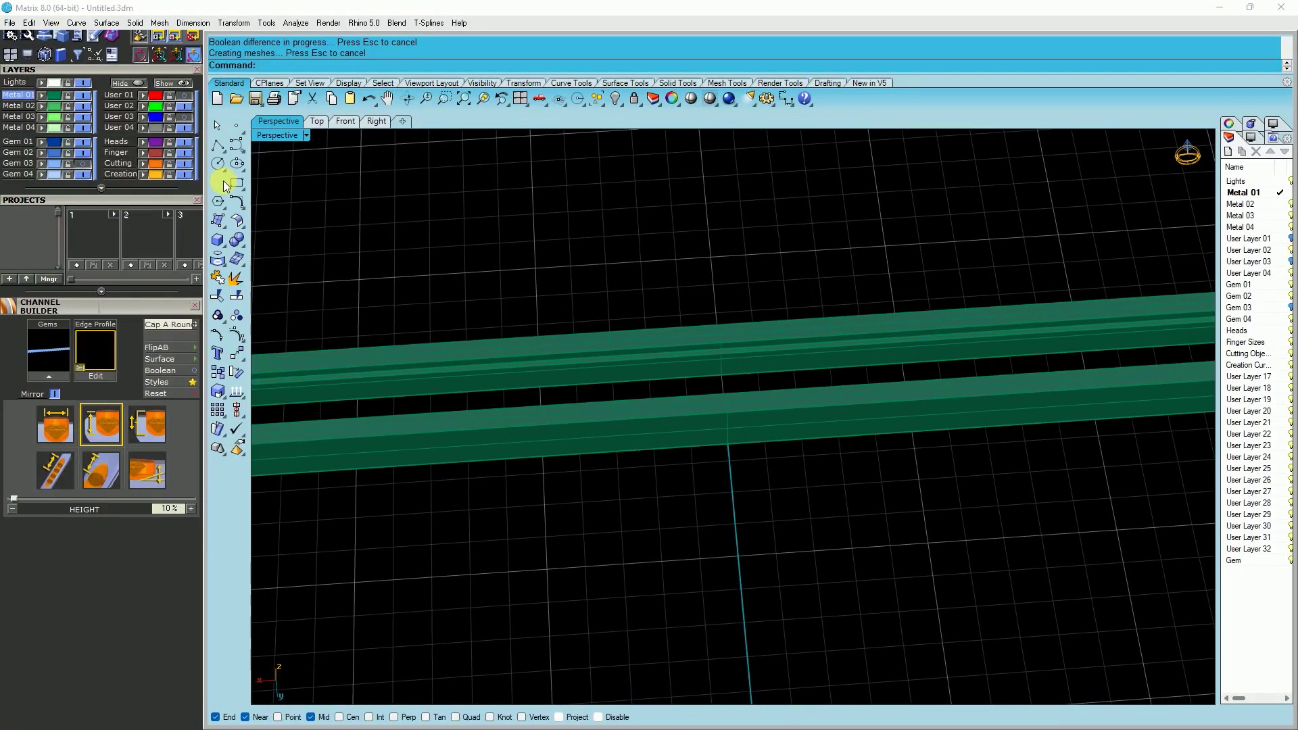
pyautogui.click(83, 163)
pyautogui.moveTo(678, 326)
pyautogui.mouseDown(button='right')
pyautogui.moveTo(676, 250)
pyautogui.moveTo(672, 311)
pyautogui.mouseUp(button='right')
pyautogui.moveTo(559, 449); pyautogui.dragTo(567, 369, button='right')
pyautogui.scroll(-2, 595, 343)
# Hide the gems and duplicate the channel's two inner long edges with DupEdge.
pyautogui.click(593, 343)
pyautogui.hotkey('ctrl', 'h')
pyautogui.write('DupEdge')
pyautogui.press('Return')
pyautogui.click(552, 331)
pyautogui.click(560, 370)
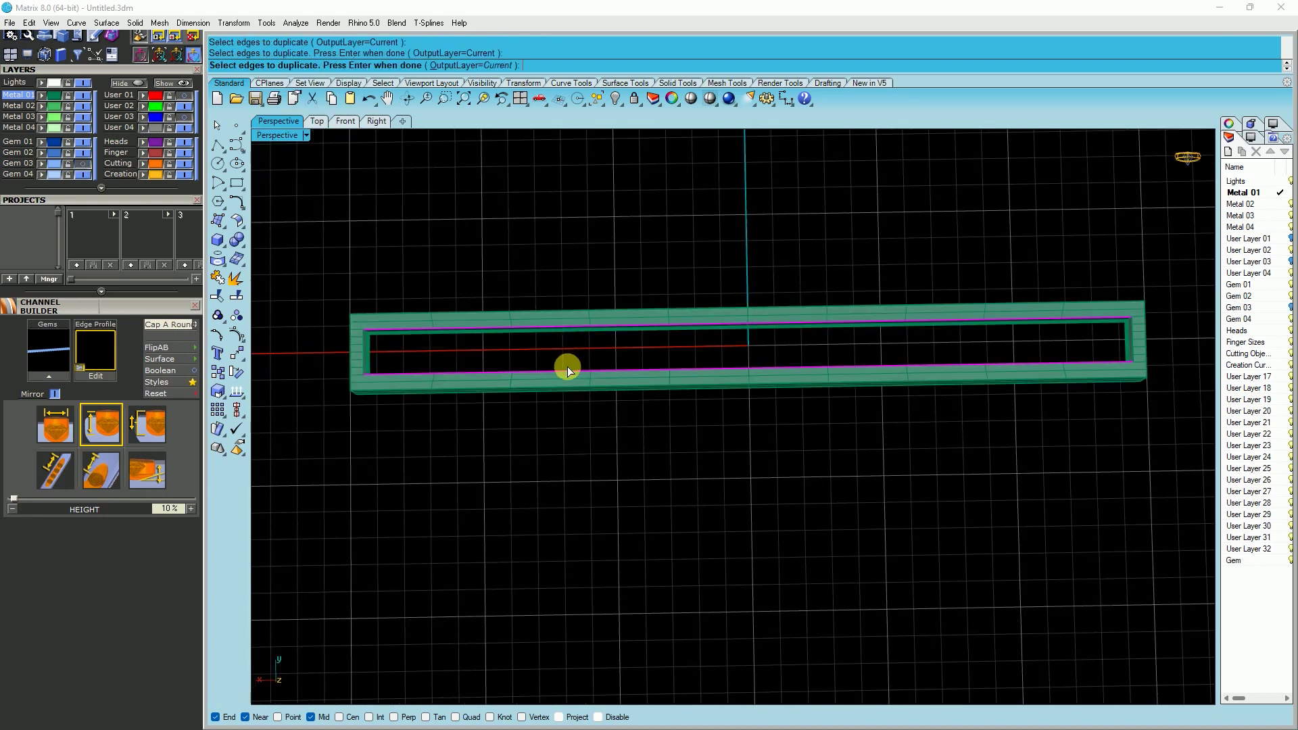
# Finish duplicating the edges and loft them into a straight-section surface across the frame opening.
pyautogui.scroll(5, 568, 368)
pyautogui.press('Return')
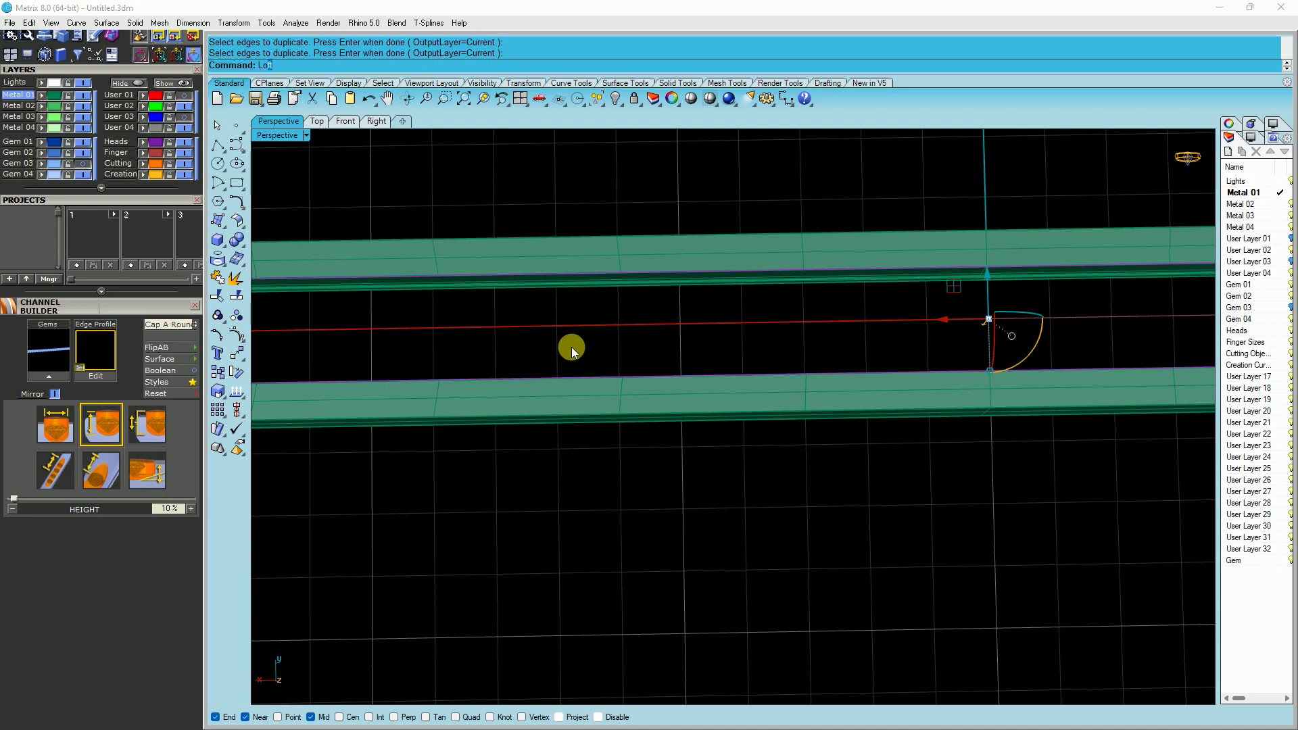
pyautogui.write('Lo')
pyautogui.press('Return')
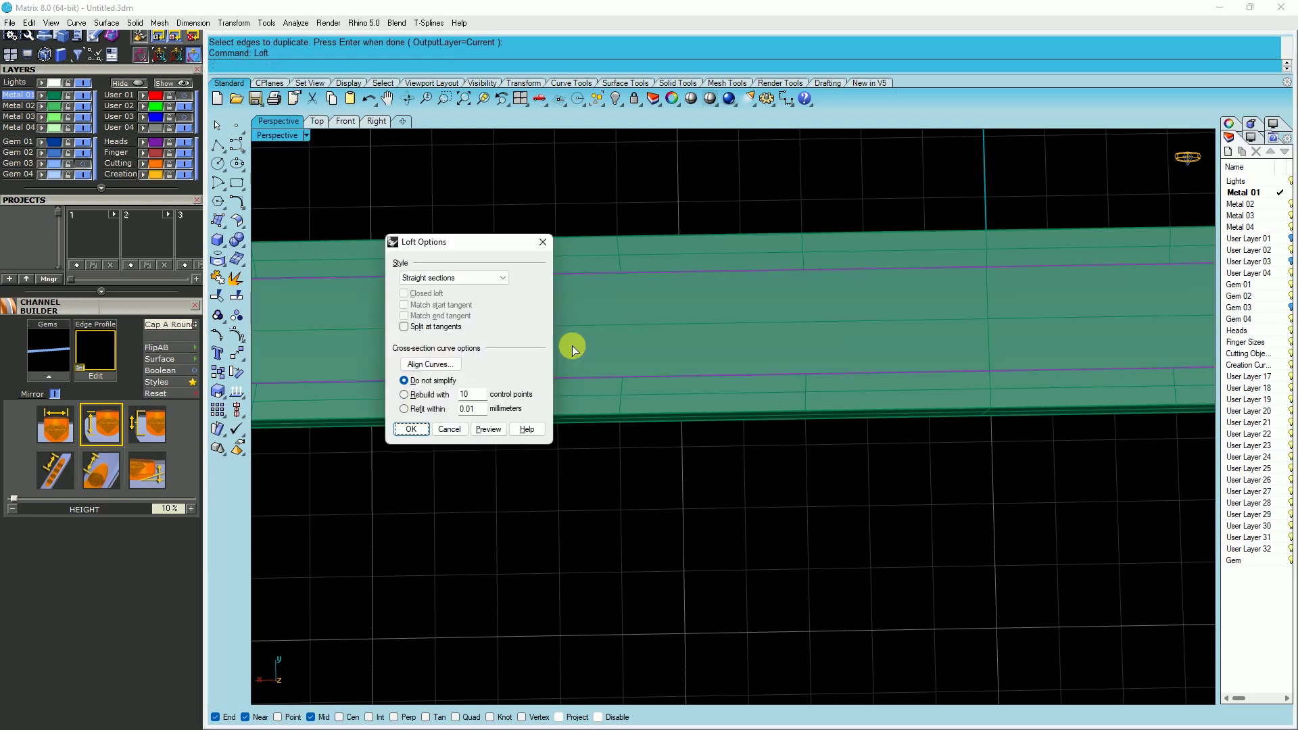
pyautogui.press('Return')
# Create one tween curve between the lofted surface's upper and lower edges.
pyautogui.click(563, 315)
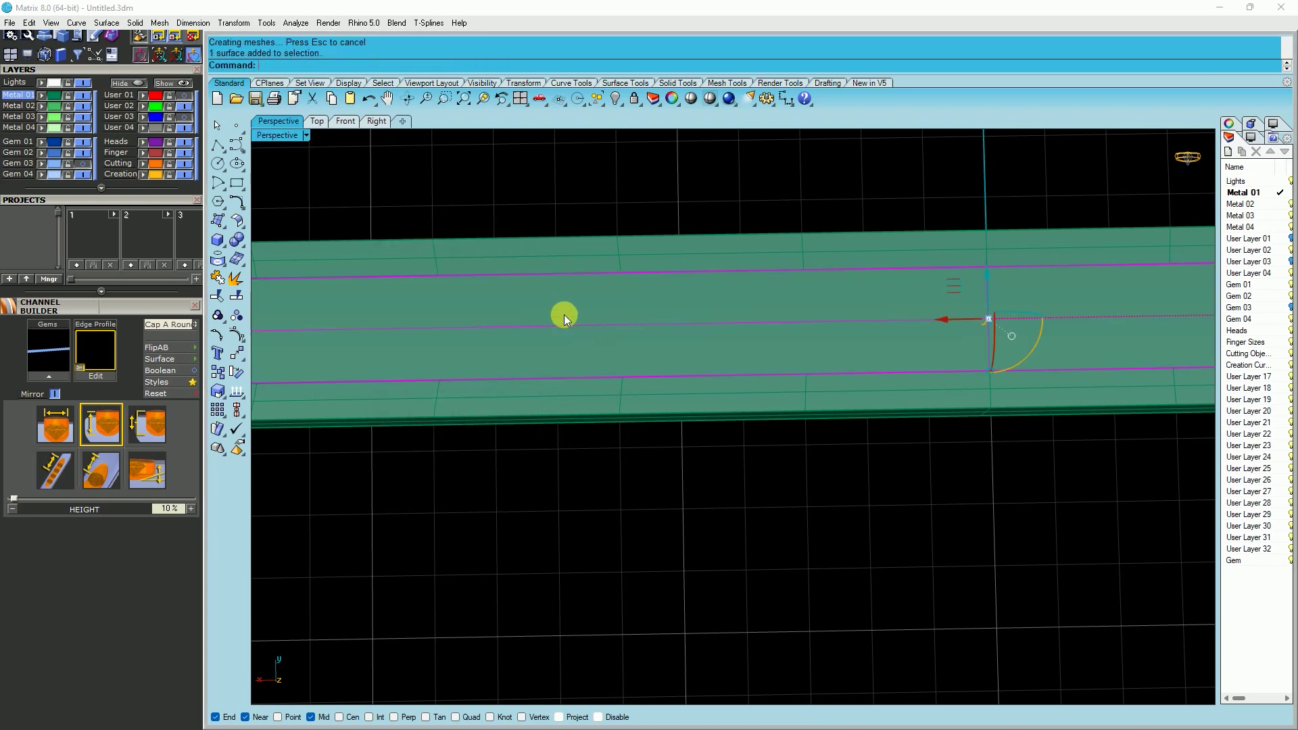
pyautogui.write('TweenCurves')
pyautogui.press('Return')
pyautogui.click(521, 279)
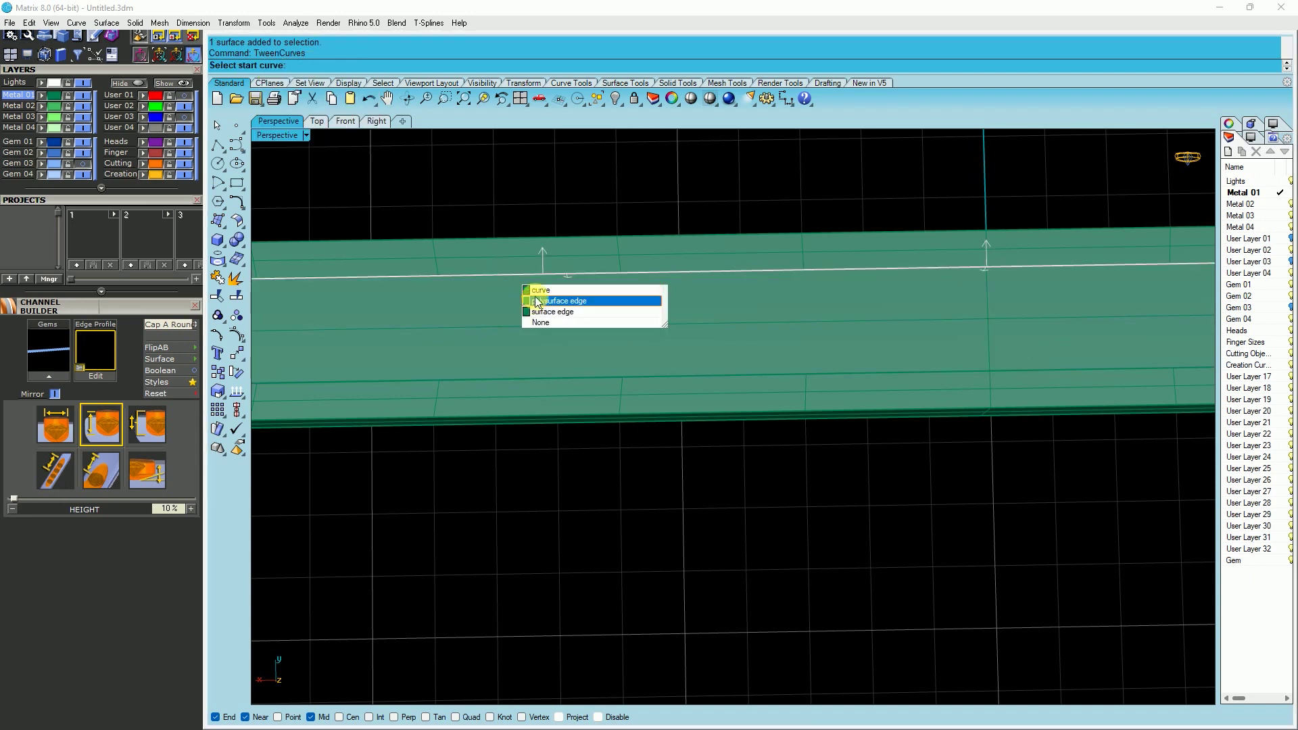
pyautogui.click(535, 289)
pyautogui.click(551, 384)
pyautogui.click(554, 394)
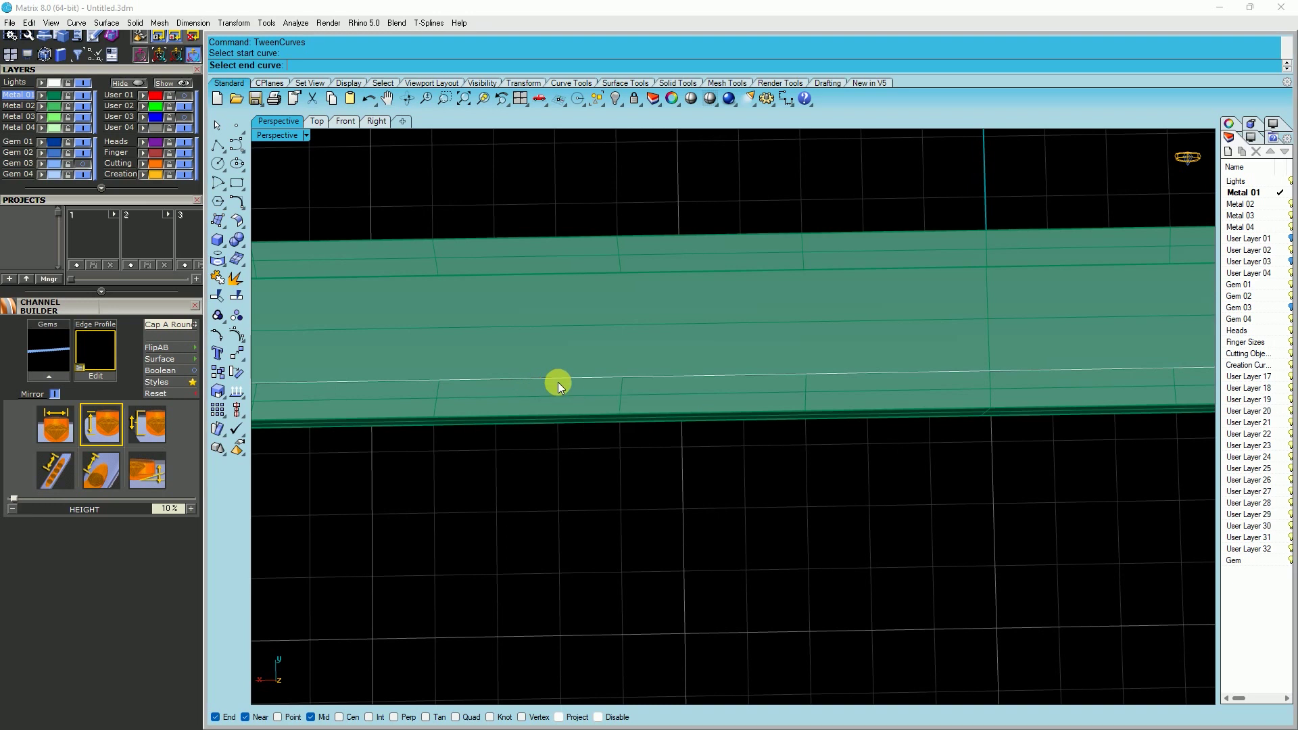
pyautogui.press('Return')
# Move the middle tween curve to the Cutting layer, then pick the curve inside the bar.
pyautogui.click(535, 330)
pyautogui.click(561, 340)
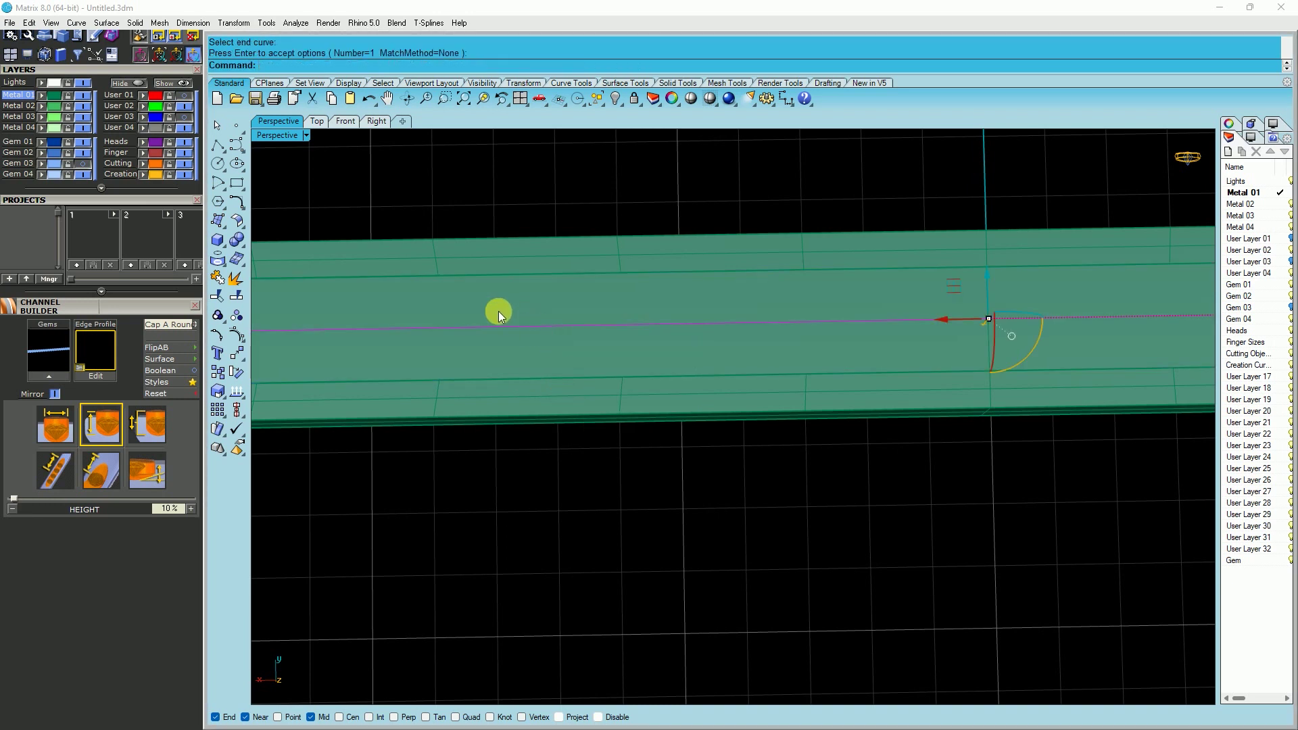
pyautogui.click(144, 164)
pyautogui.click(394, 183)
pyautogui.scroll(-2, 591, 320)
pyautogui.scroll(-3, 591, 319)
pyautogui.click(599, 323)
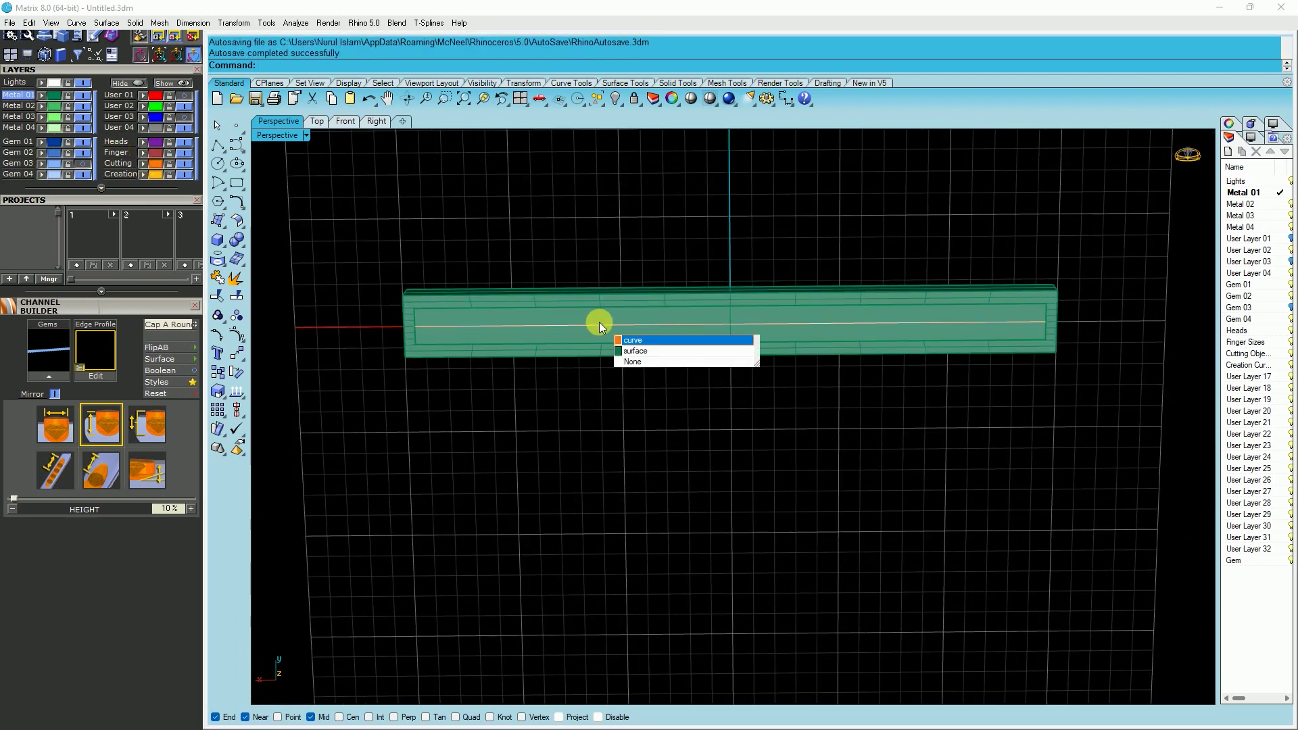
# Place gems along the inner curve from 10% to 90% with 3.5 mm spacing.
pyautogui.click(632, 339)
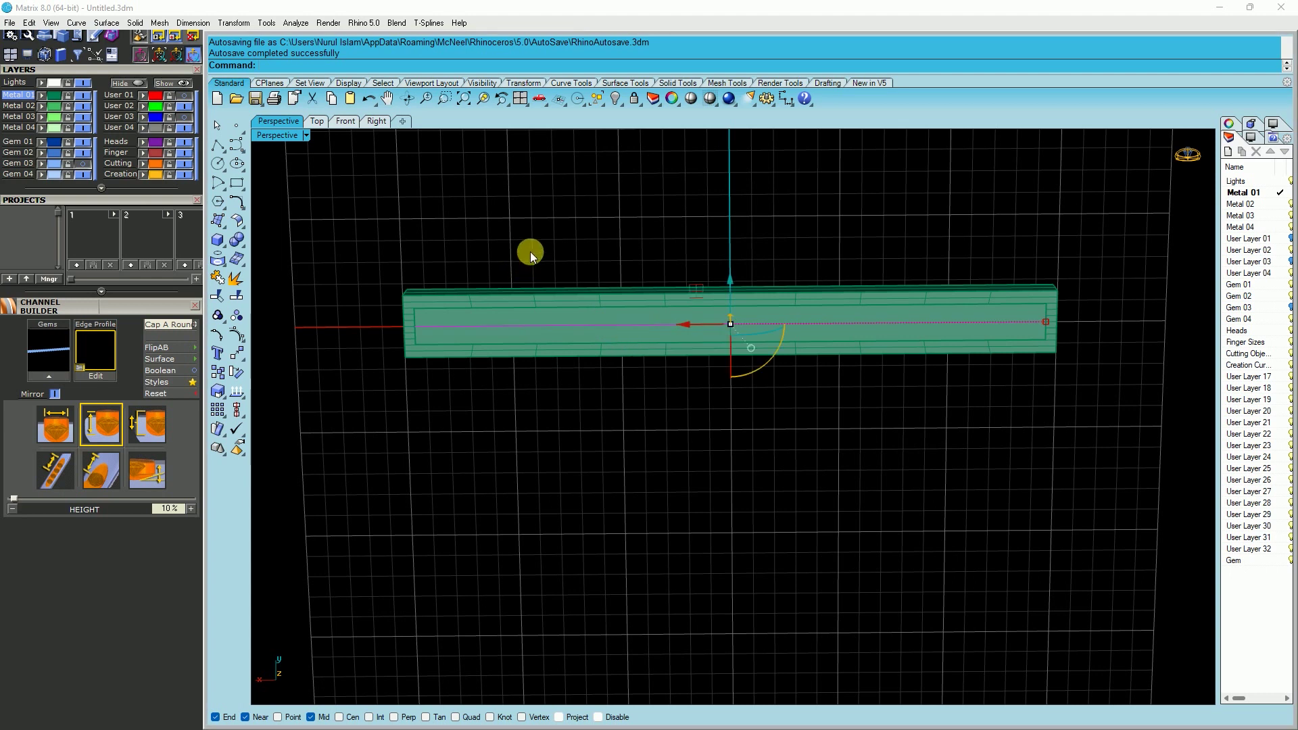
pyautogui.press('F6')
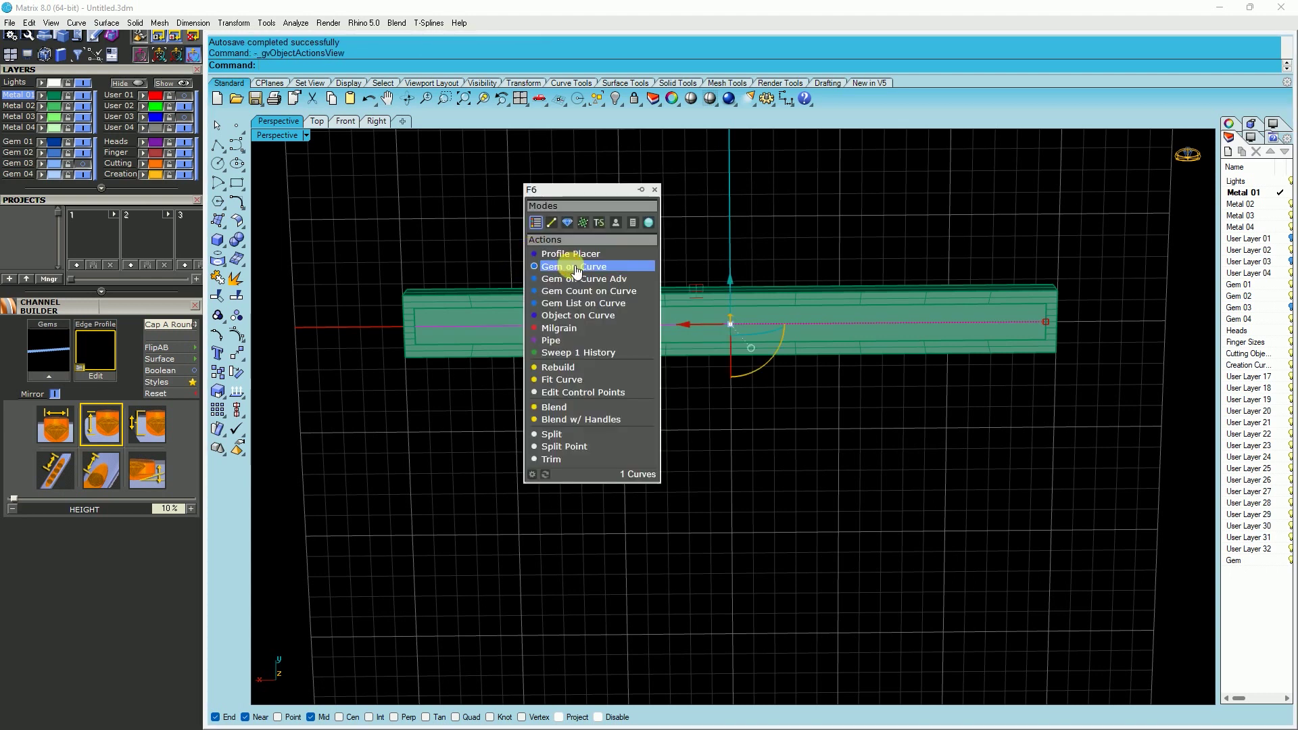
pyautogui.click(566, 328)
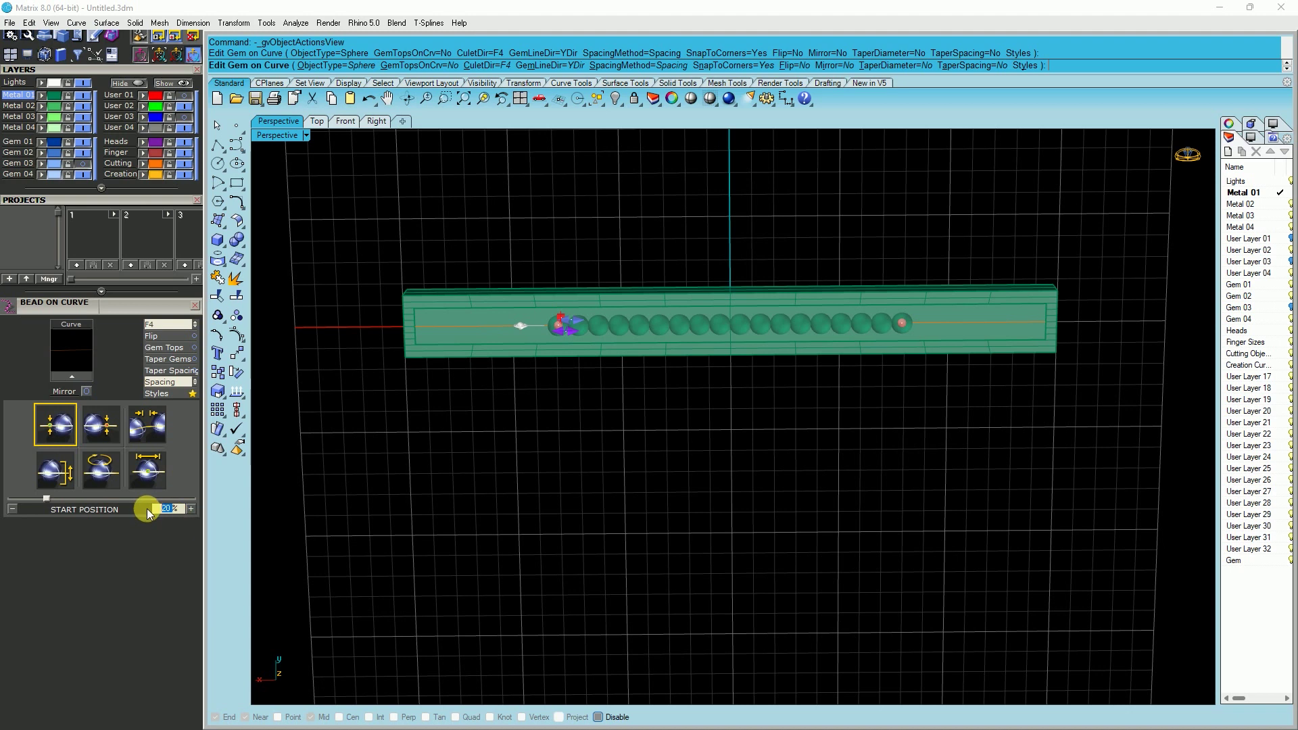
pyautogui.write('10')
pyautogui.press('Return')
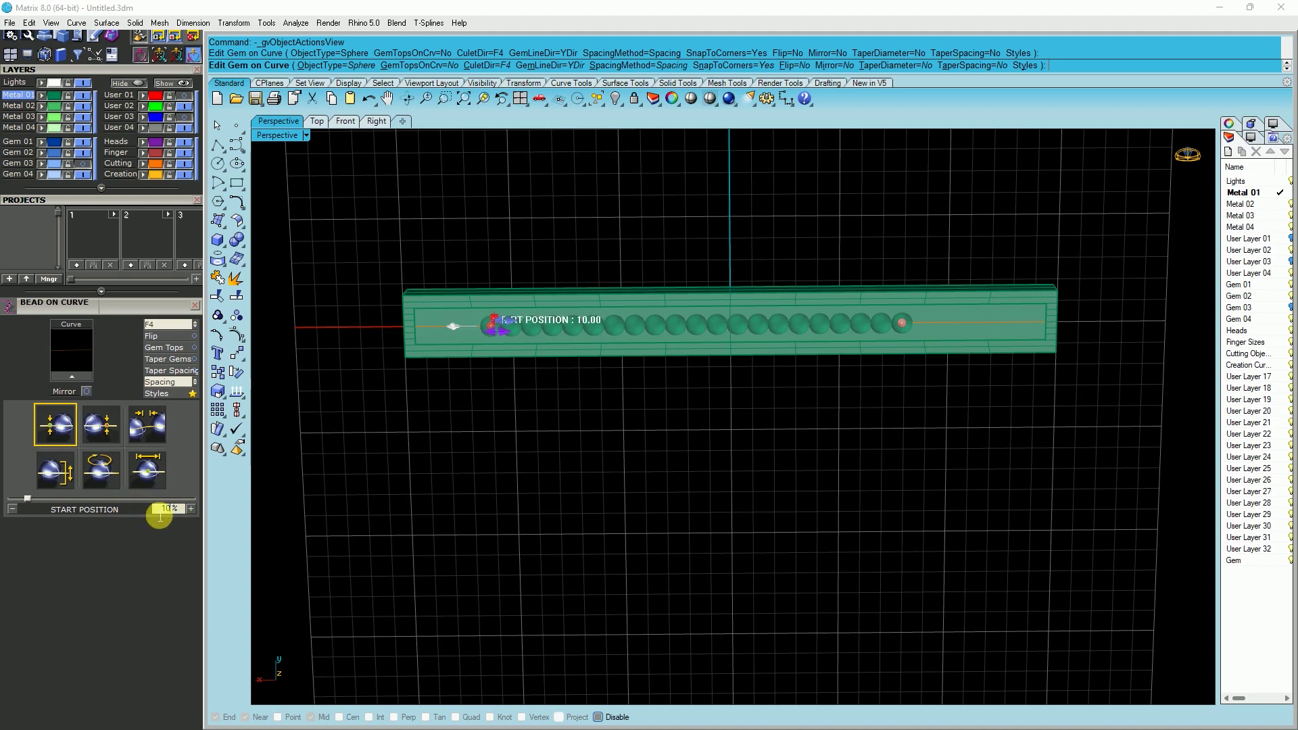
pyautogui.click(103, 426)
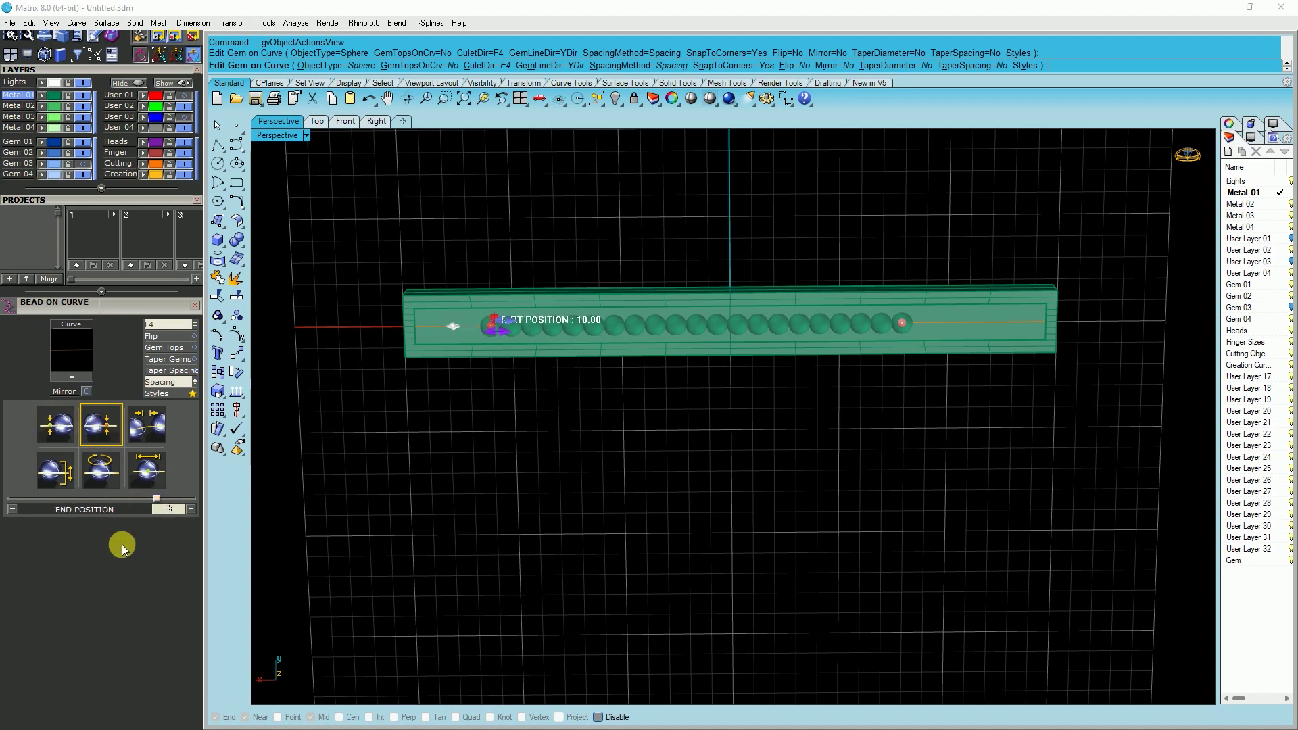
pyautogui.write('90')
pyautogui.press('Return')
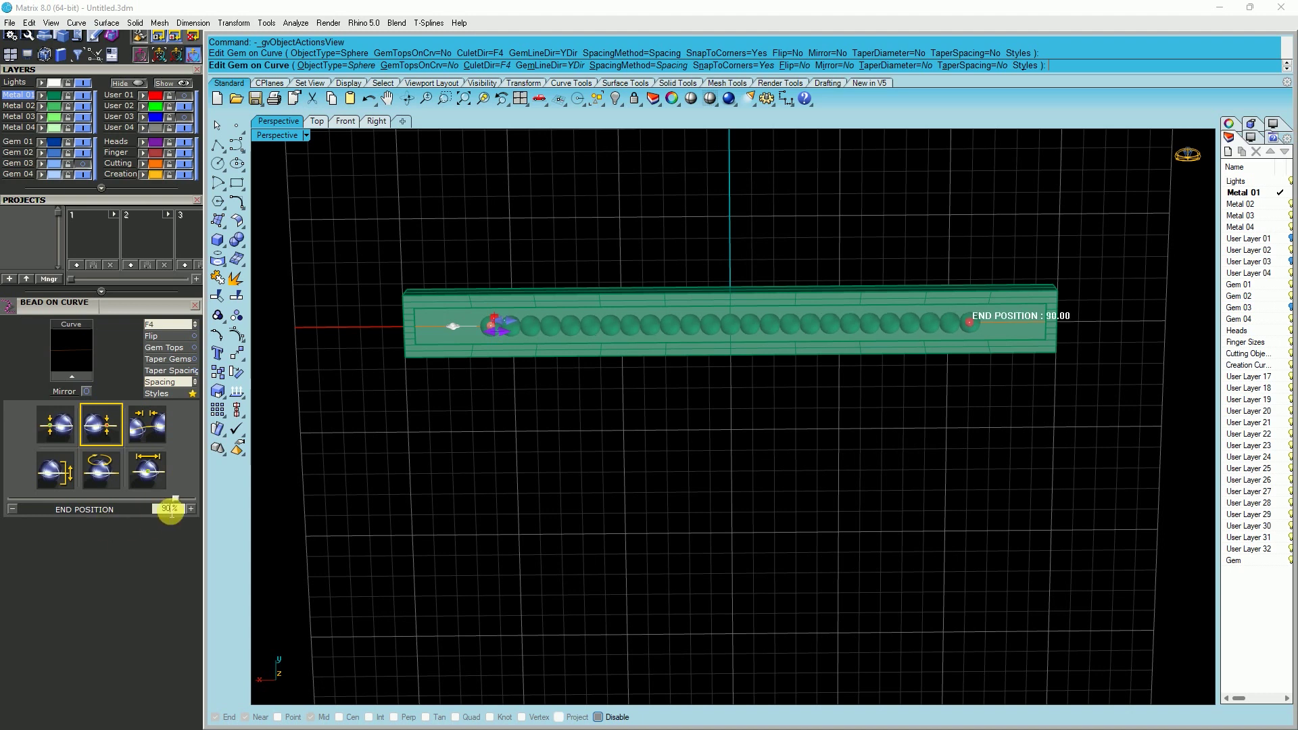
pyautogui.click(154, 427)
pyautogui.moveTo(167, 511); pyautogui.dragTo(146, 515)
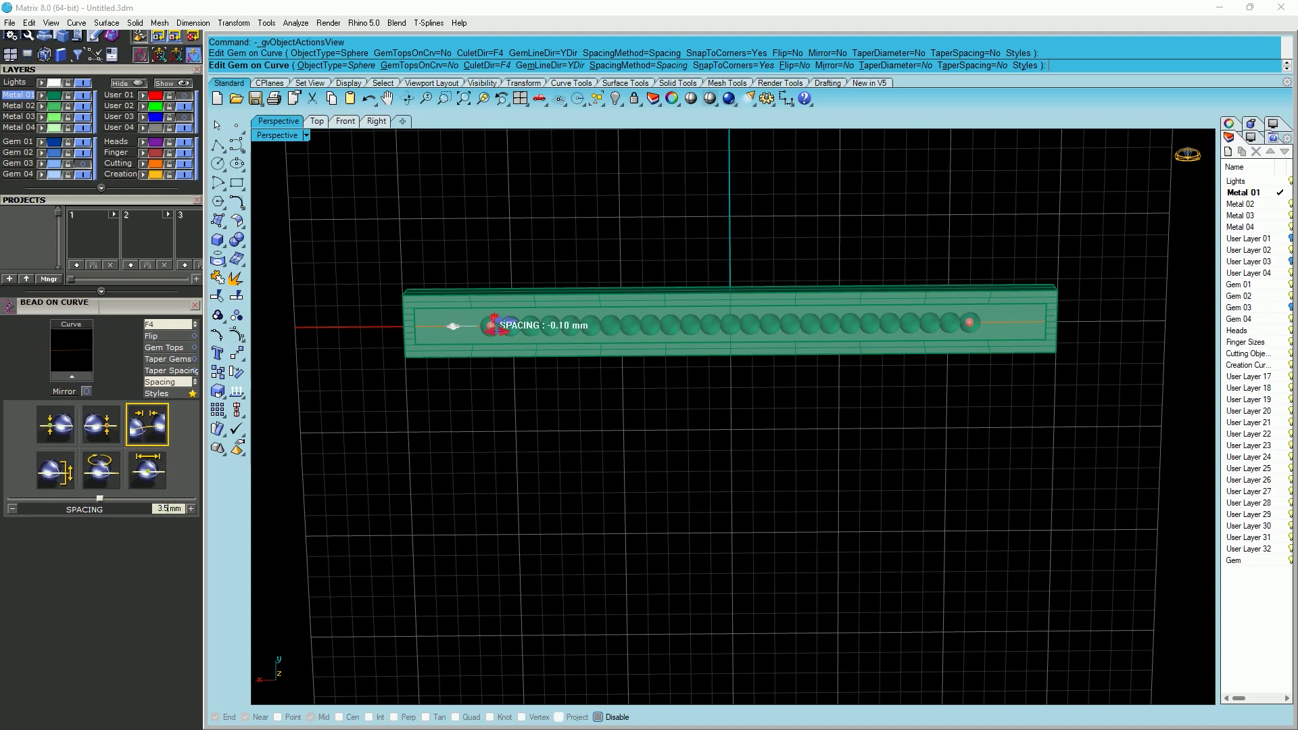
pyautogui.press('Return')
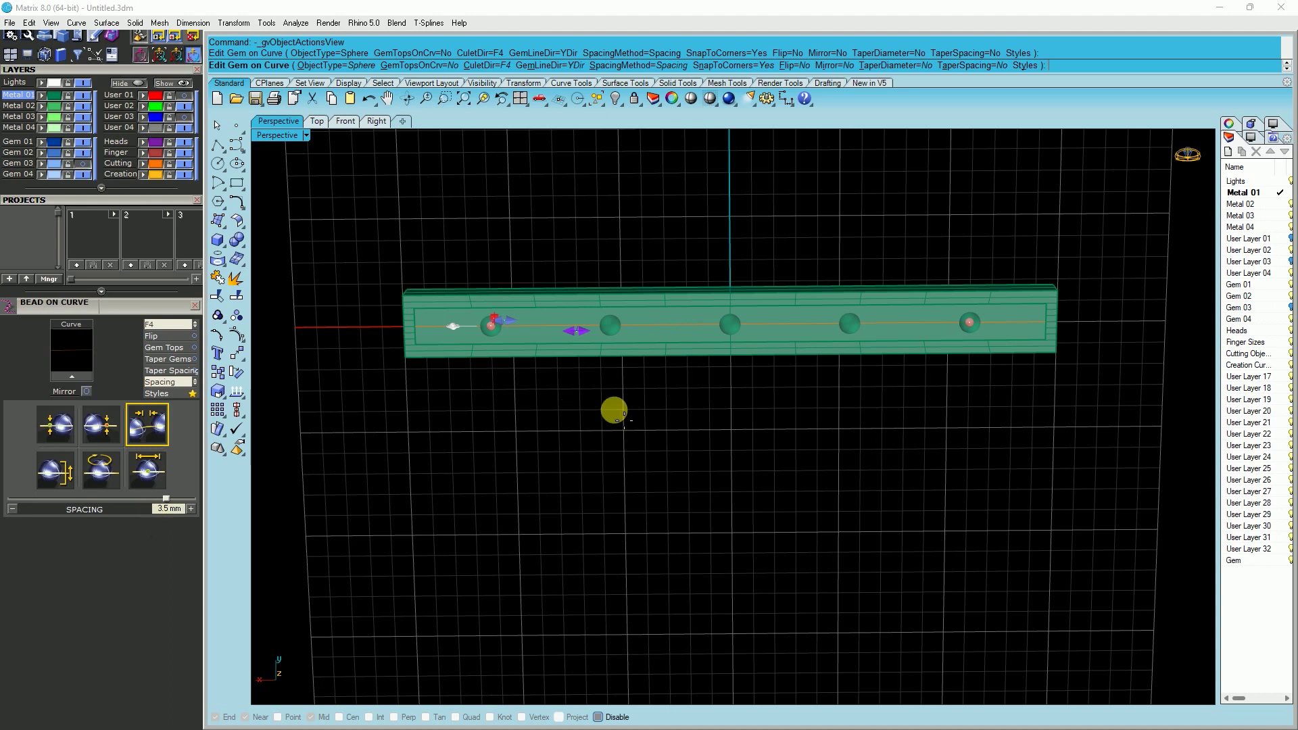
# Show the blue cutter box's layer and switch the placed object type to Object.
pyautogui.moveTo(708, 225); pyautogui.dragTo(727, 585, button='right')
pyautogui.scroll(2, 727, 586)
pyautogui.click(182, 115)
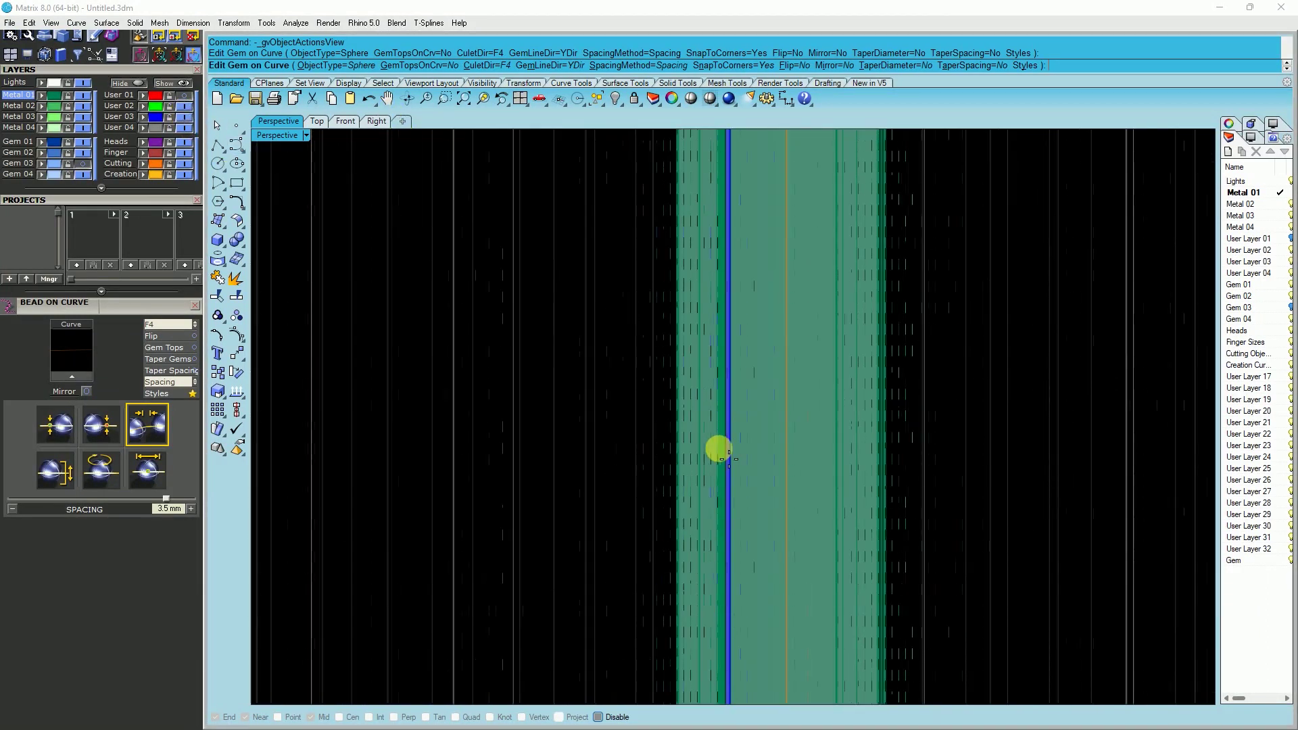
pyautogui.scroll(2, 719, 449)
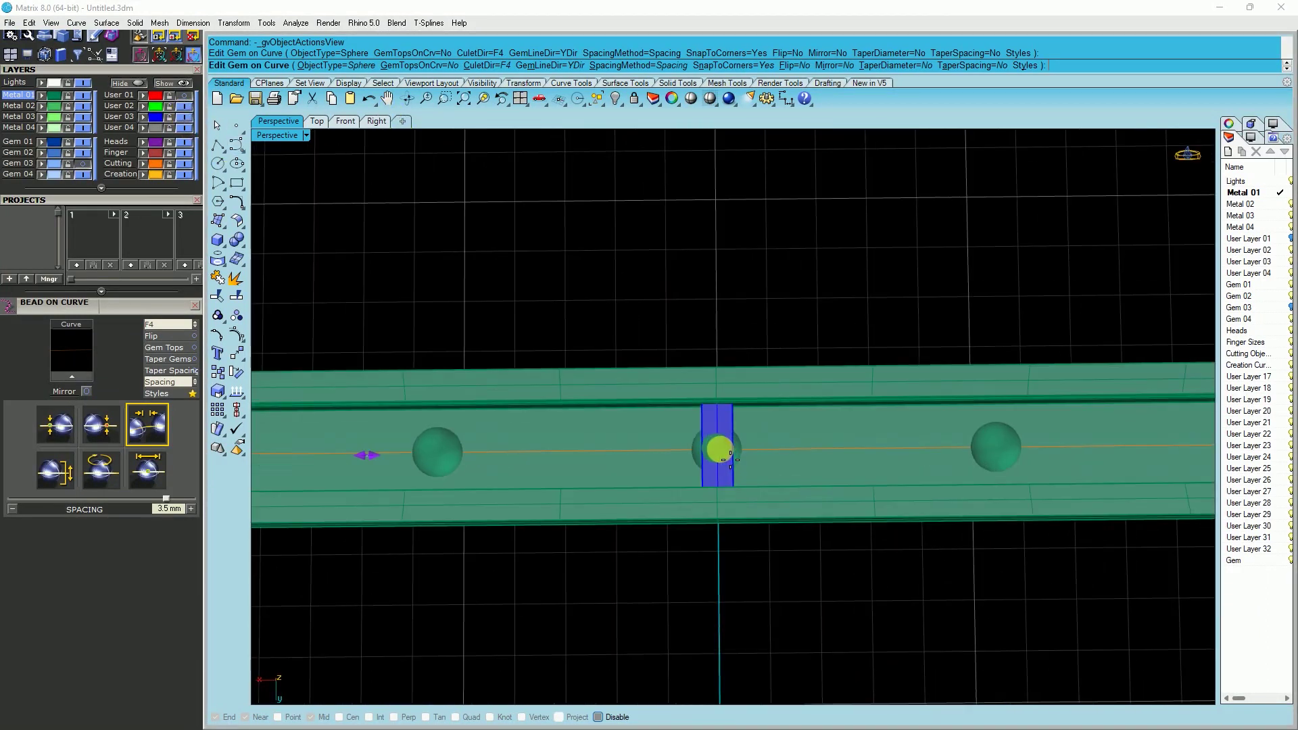
pyautogui.click(324, 65)
pyautogui.click(454, 66)
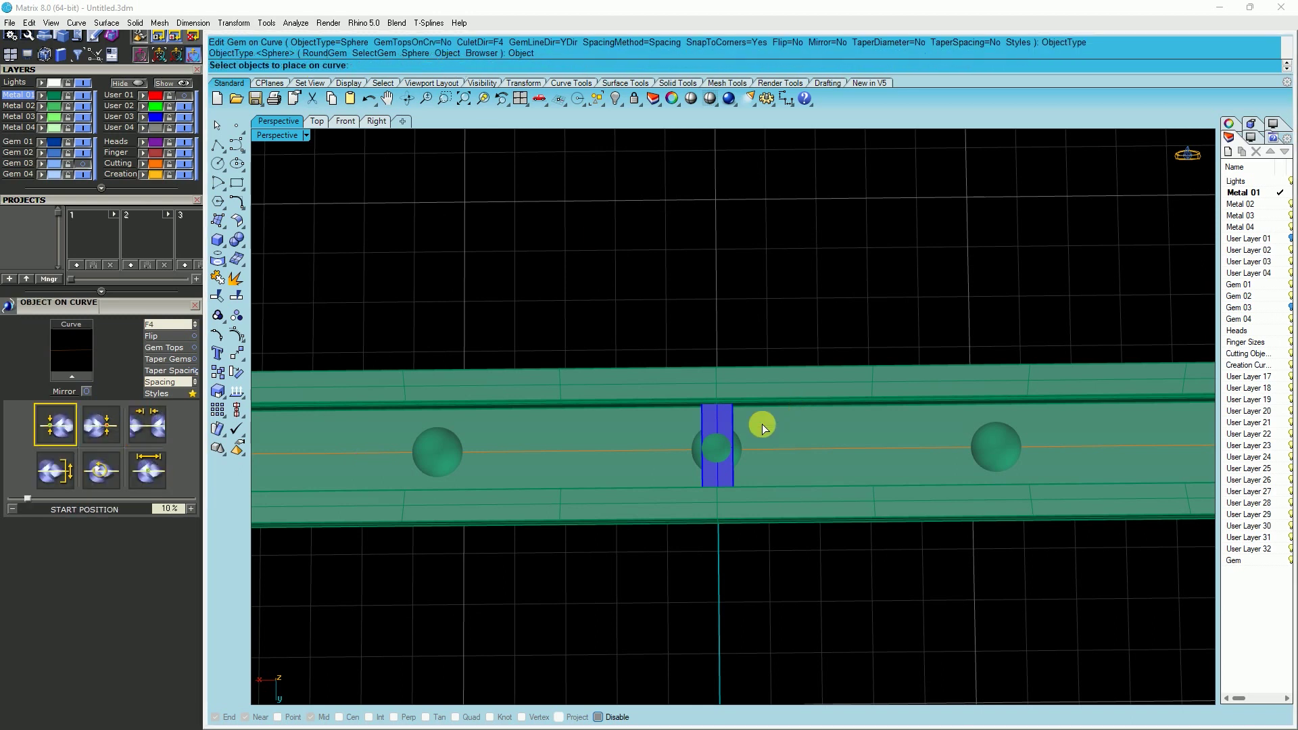
# Place copies of the blue box along the curve, pointing downward.
pyautogui.click(727, 417)
pyautogui.rightClick(629, 302)
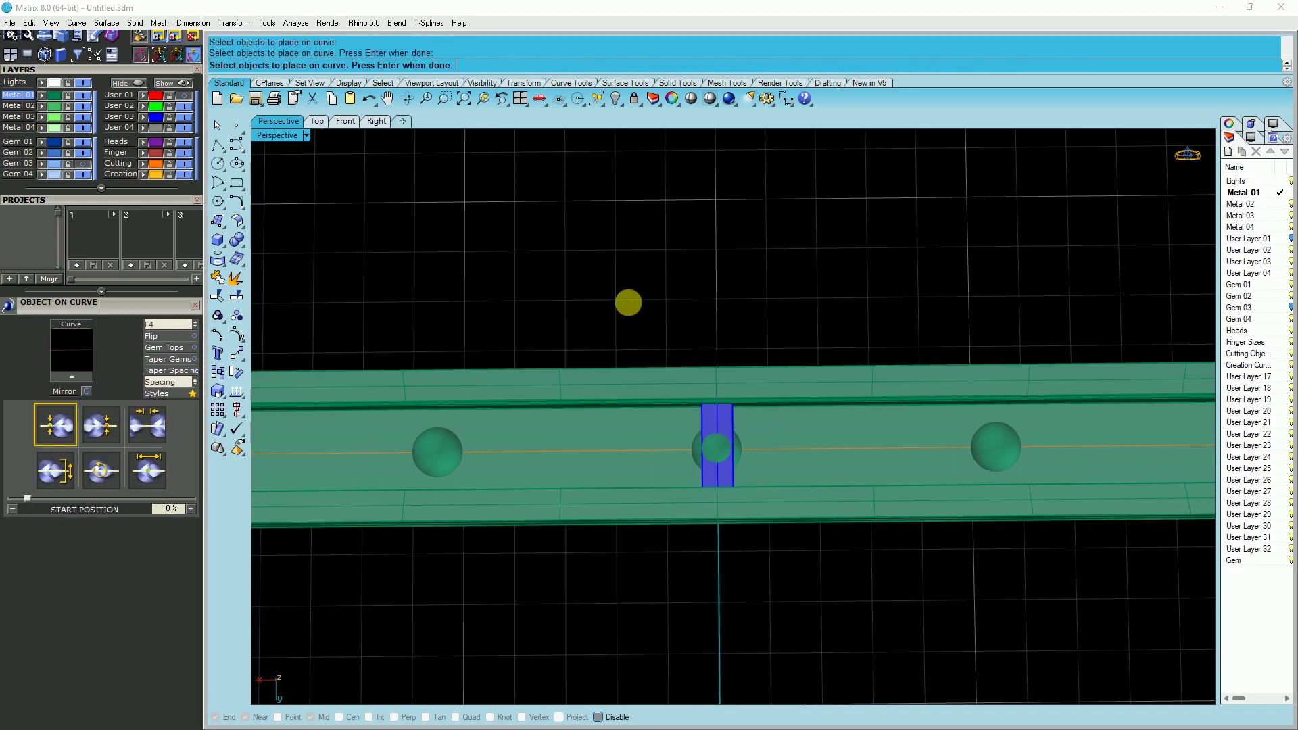
pyautogui.moveTo(629, 302); pyautogui.dragTo(687, 412, button='right')
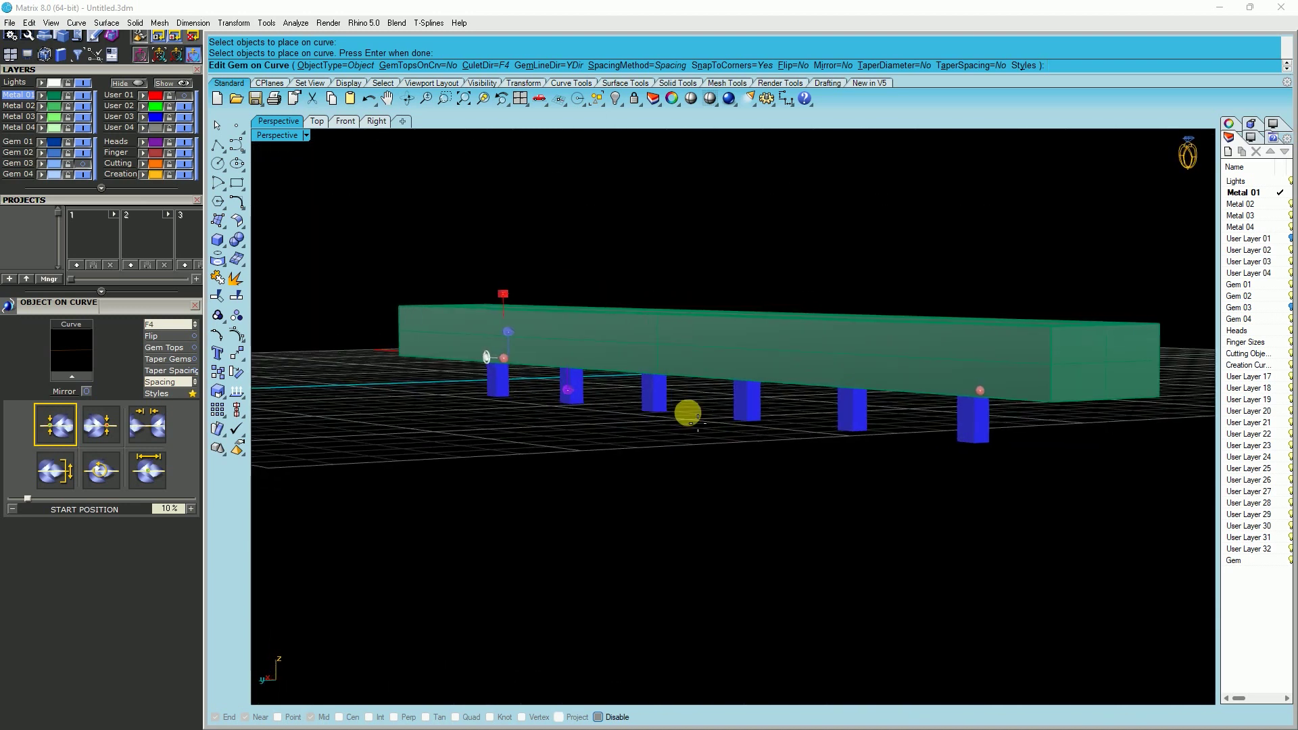
pyautogui.click(166, 326)
pyautogui.rightClick(700, 396)
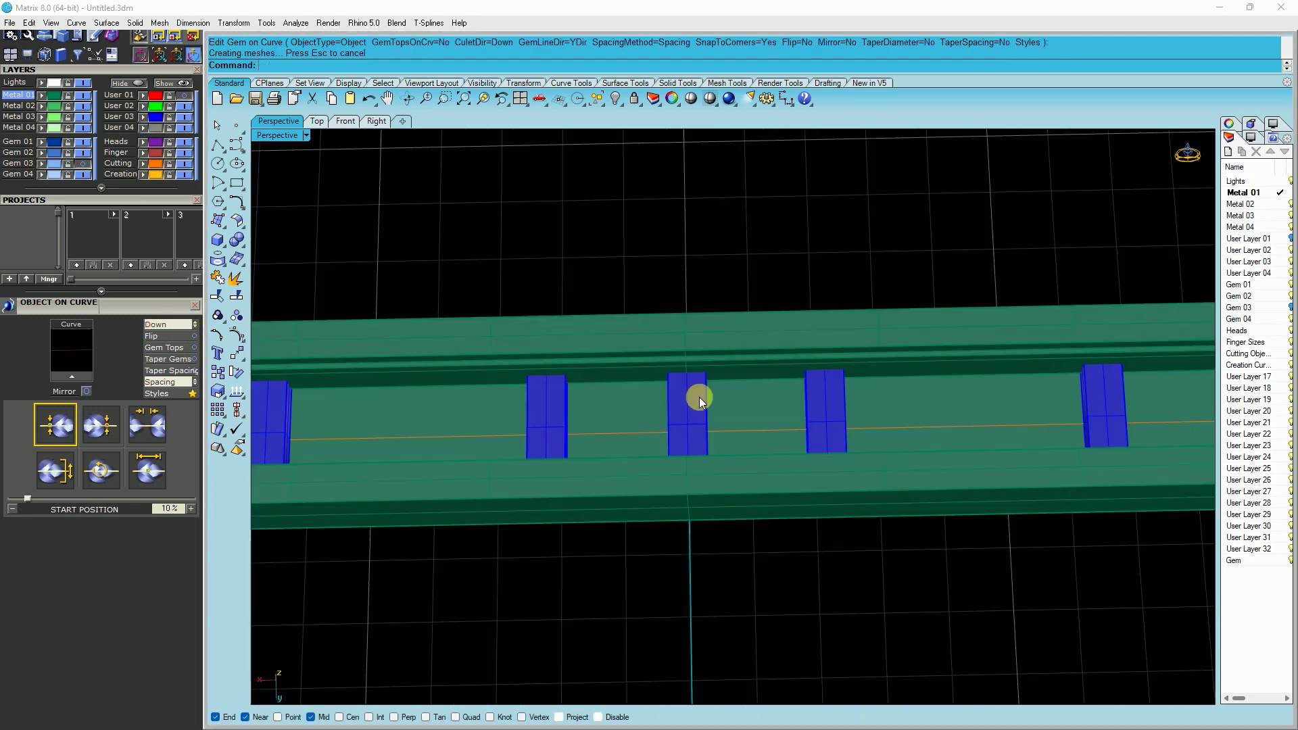
pyautogui.moveTo(700, 396); pyautogui.dragTo(715, 464, button='right')
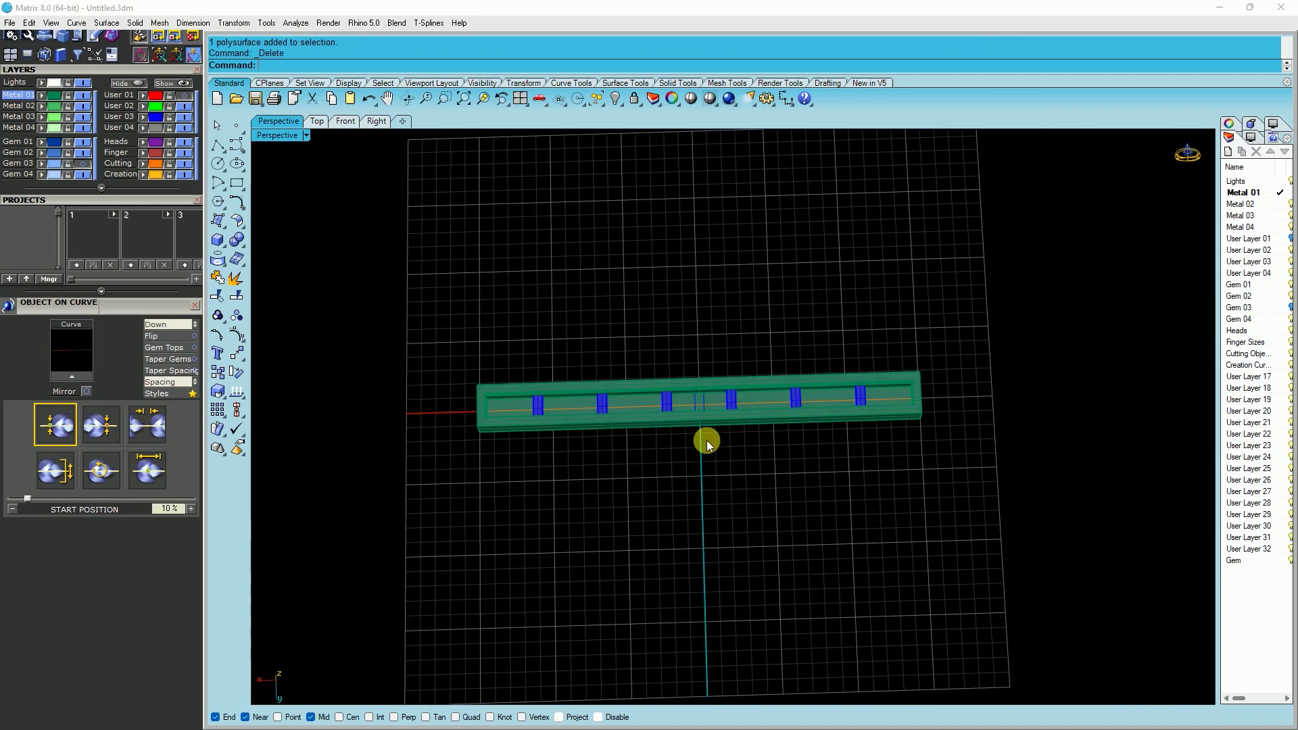
# Delete the stray duplicate curve overlapping the middle of the bar.
pyautogui.scroll(3, 707, 440)
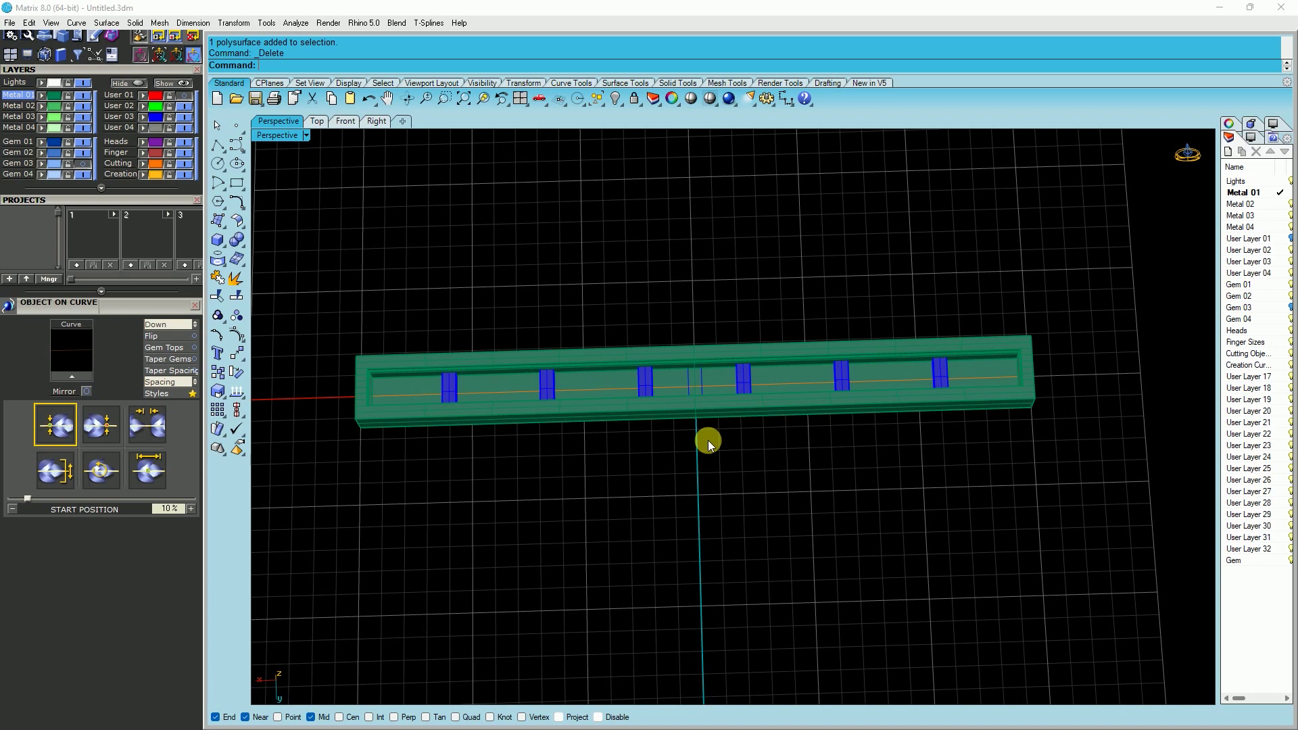
pyautogui.scroll(6, 696, 376)
pyautogui.click(696, 376)
pyautogui.click(696, 376)
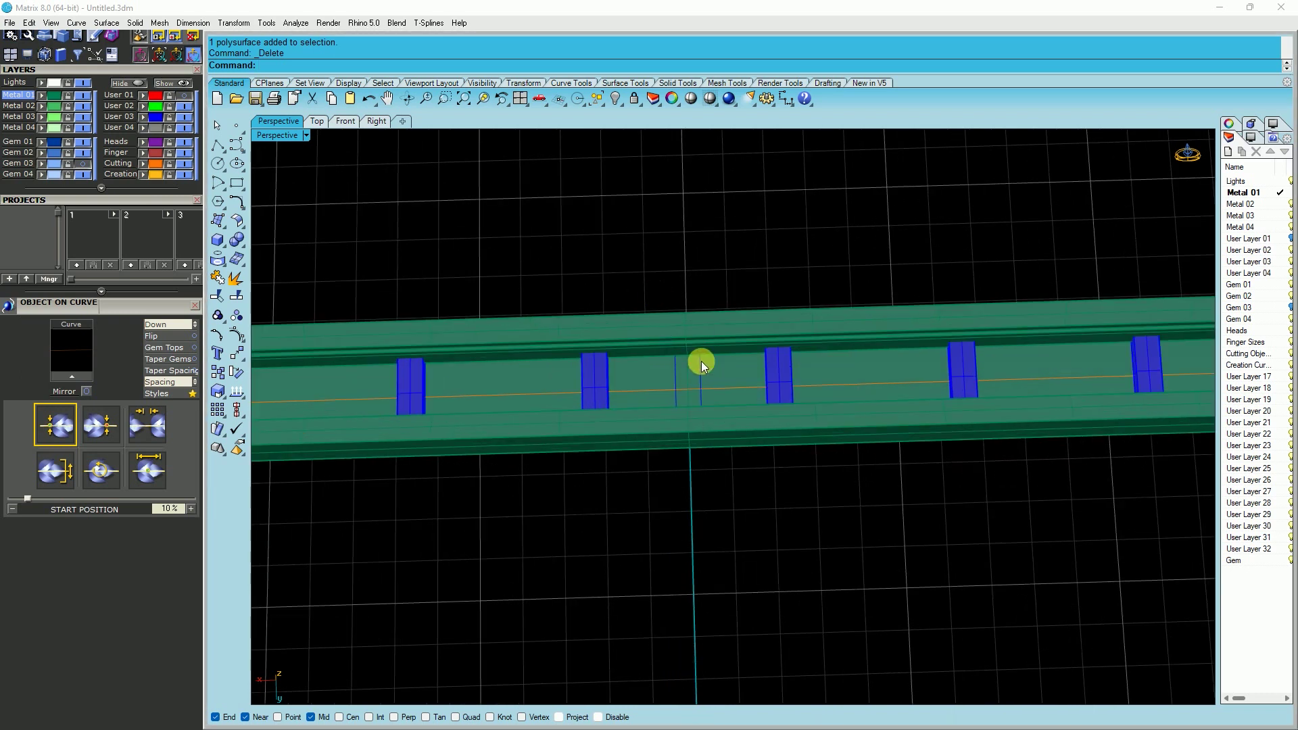
pyautogui.click(700, 361)
pyautogui.click(727, 379)
pyautogui.press('Delete')
pyautogui.scroll(-6, 676, 374)
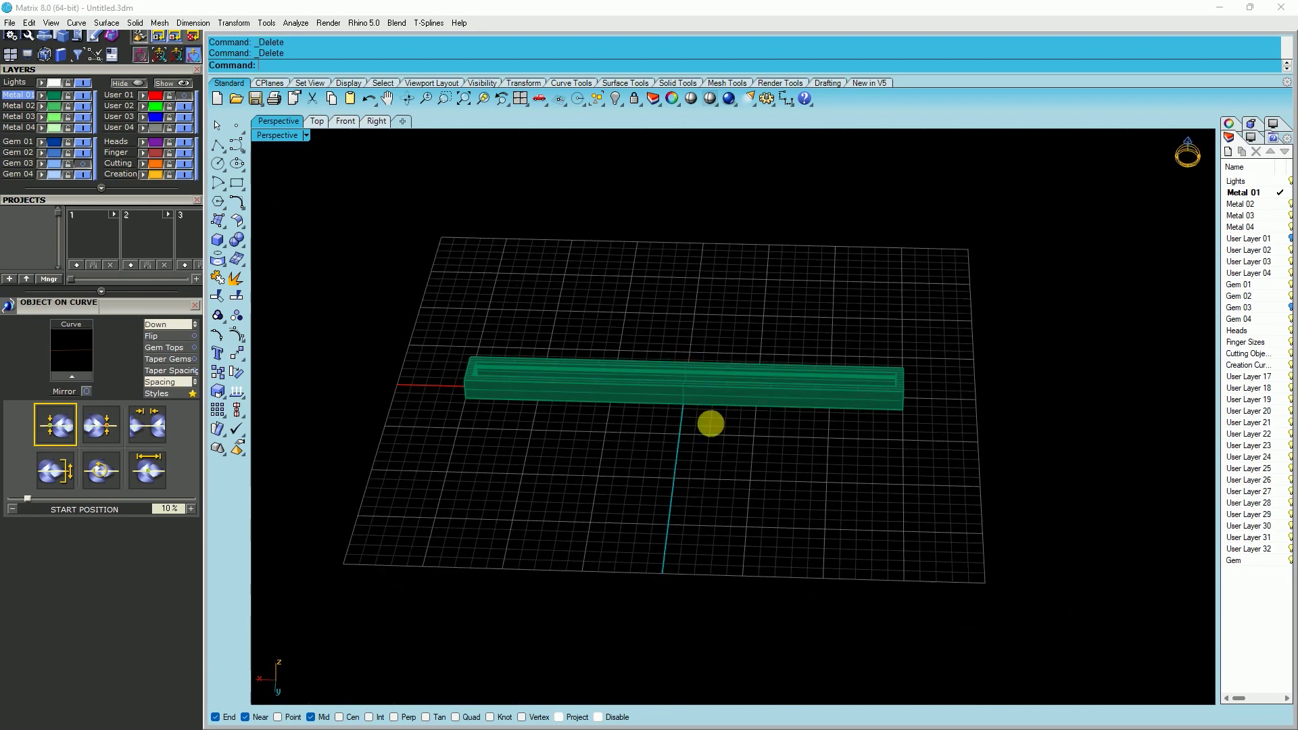
# Delete the bar's face surface to hollow out the channel.
pyautogui.scroll(3, 710, 374)
pyautogui.click(701, 367)
pyautogui.moveTo(701, 414); pyautogui.dragTo(701, 258, button='right')
pyautogui.click(688, 452)
pyautogui.press('Delete')
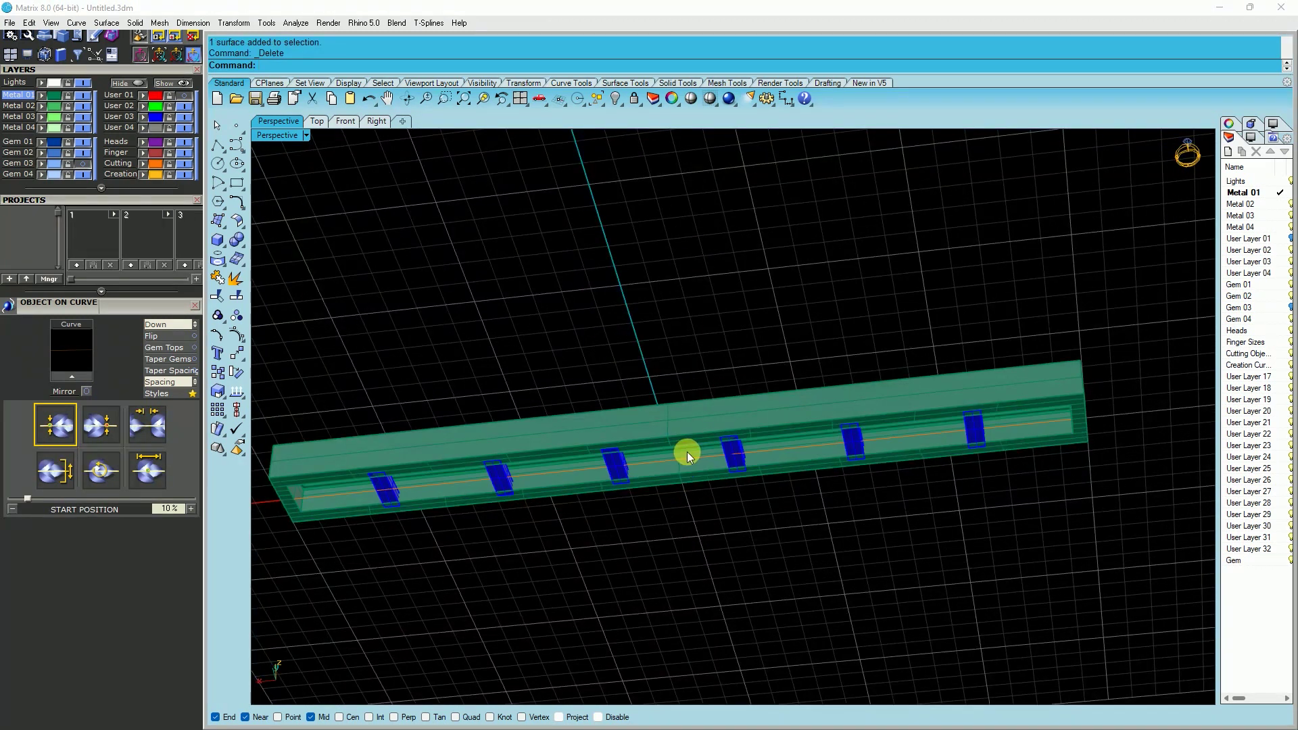
pyautogui.scroll(-4, 688, 452)
# Window-select the whole rail and its inner parts, then bring up the viewport display modes.
pyautogui.moveTo(643, 455); pyautogui.dragTo(644, 548, button='right')
pyautogui.moveTo(723, 478); pyautogui.dragTo(949, 515, button='right')
pyautogui.moveTo(398, 286); pyautogui.dragTo(347, 258)
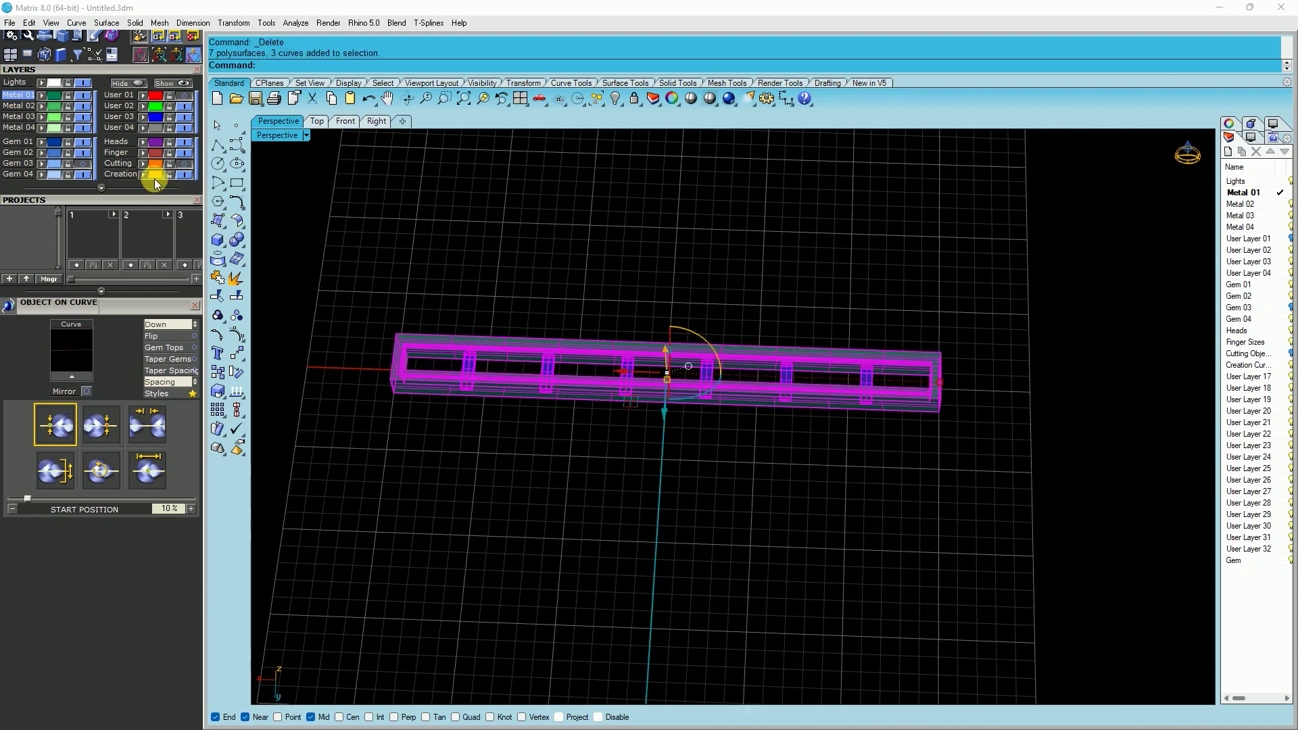
pyautogui.moveTo(704, 465)
pyautogui.mouseDown(button='right')
pyautogui.moveTo(716, 423)
pyautogui.moveTo(676, 286)
pyautogui.moveTo(779, 408)
pyautogui.moveTo(718, 403)
pyautogui.moveTo(858, 473)
pyautogui.moveTo(814, 383)
pyautogui.moveTo(724, 493)
pyautogui.moveTo(756, 465)
pyautogui.moveTo(711, 477)
pyautogui.mouseUp(button='right')
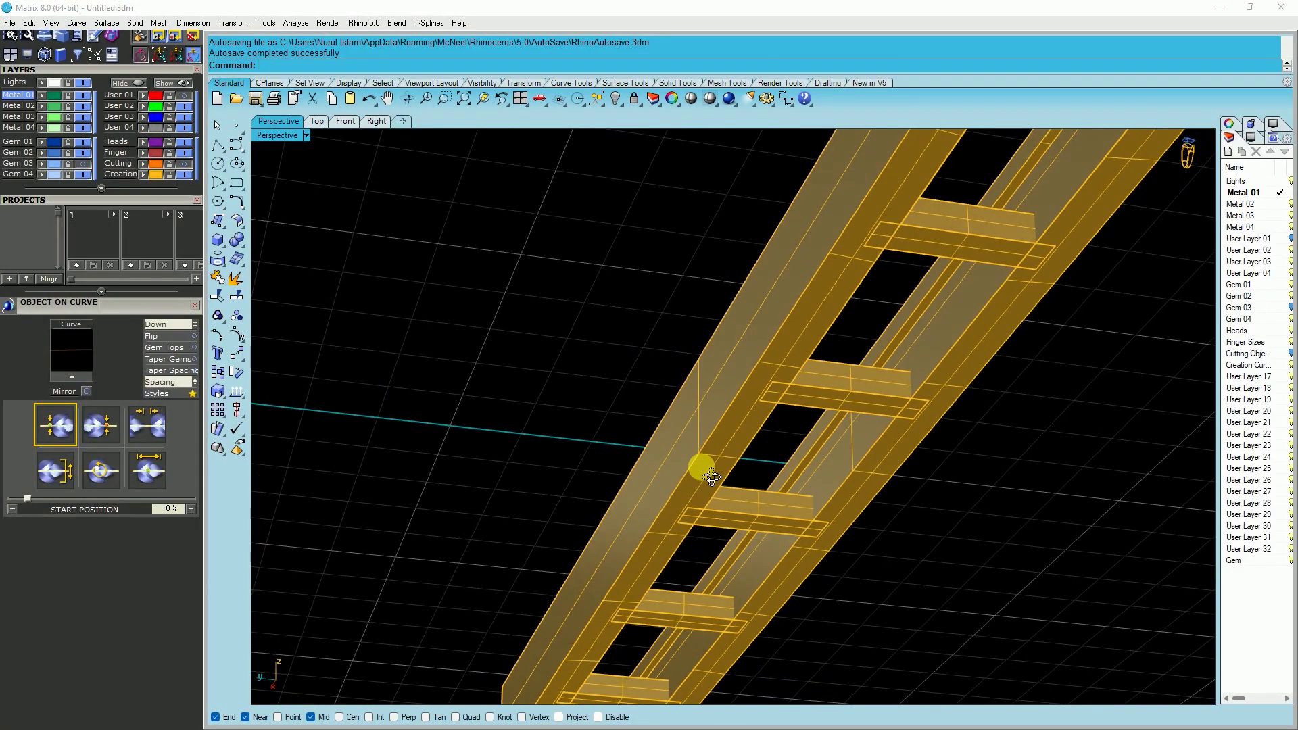
pyautogui.click(307, 137)
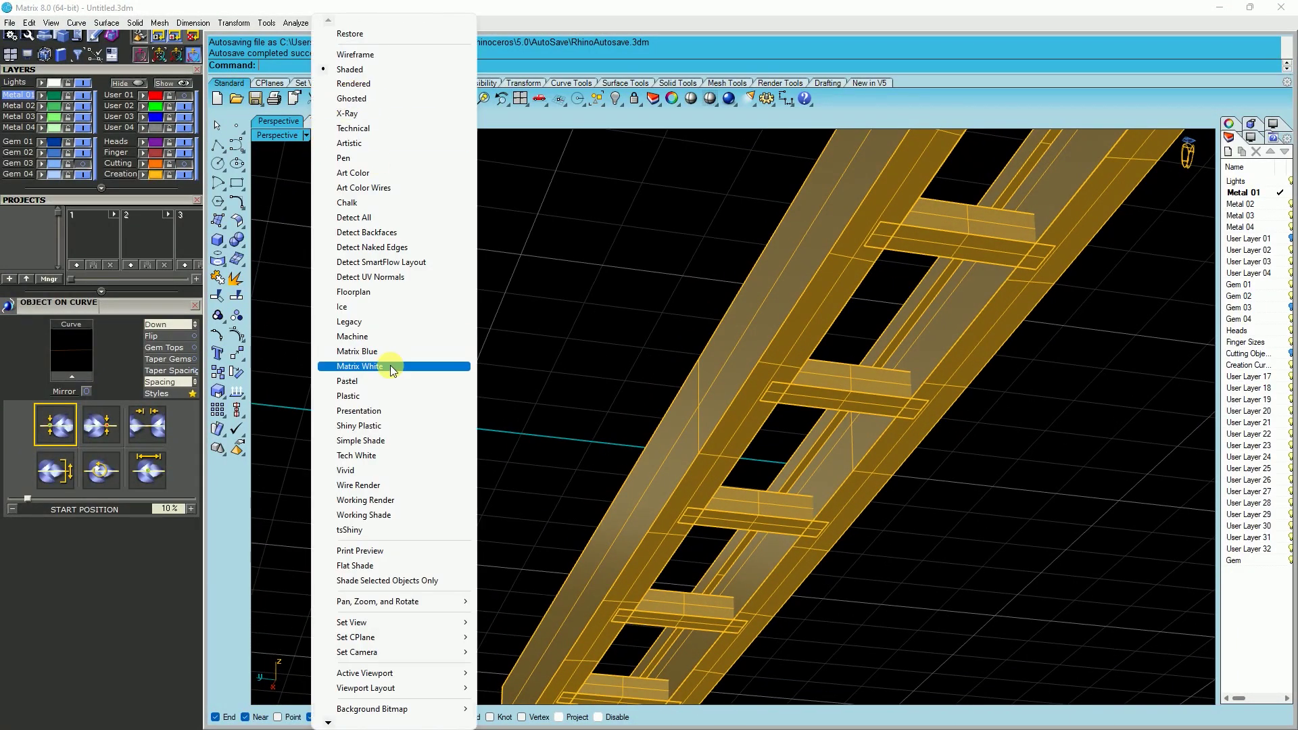
# Switch the viewport to Machine display mode and orbit around the gold rail, including a low view along it.
pyautogui.click(357, 337)
pyautogui.moveTo(895, 420); pyautogui.dragTo(701, 438, button='right')
pyautogui.scroll(-3, 683, 384)
pyautogui.moveTo(624, 382); pyautogui.dragTo(922, 341, button='right')
pyautogui.moveTo(808, 304); pyautogui.dragTo(850, 404, button='right')
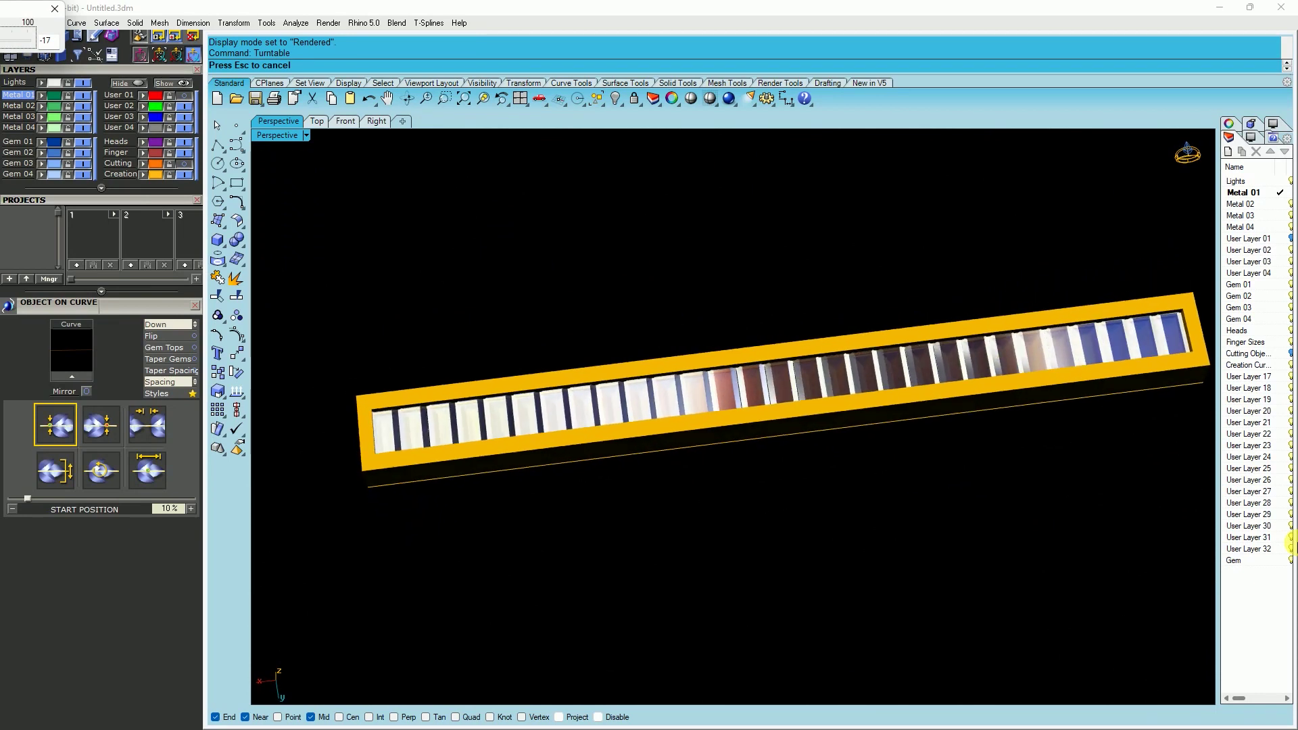